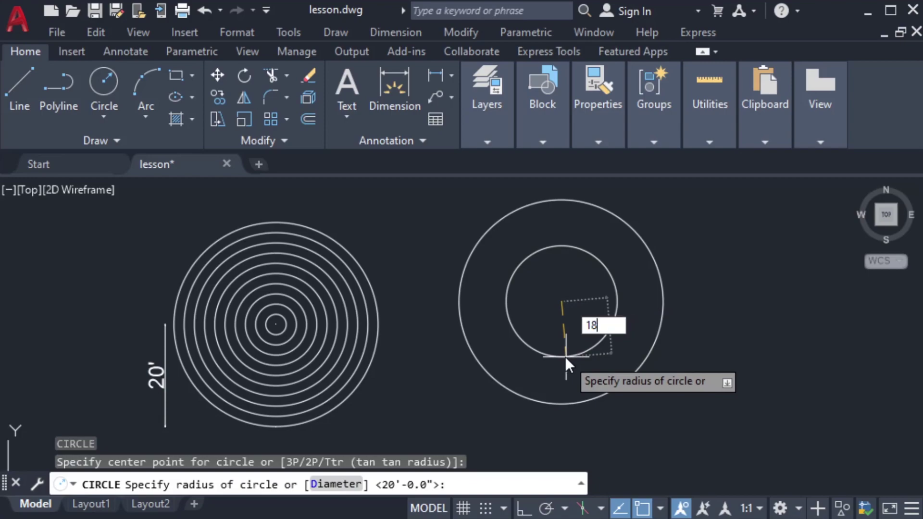
Step: Draw circles of 18' and 16' radius concentric with the large circle beside the dimensioned circle set
key("Return")
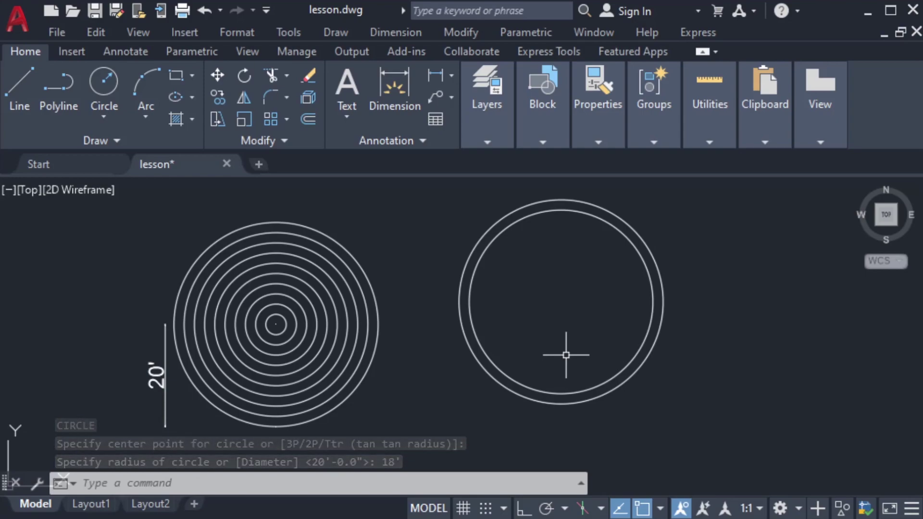
key("Return")
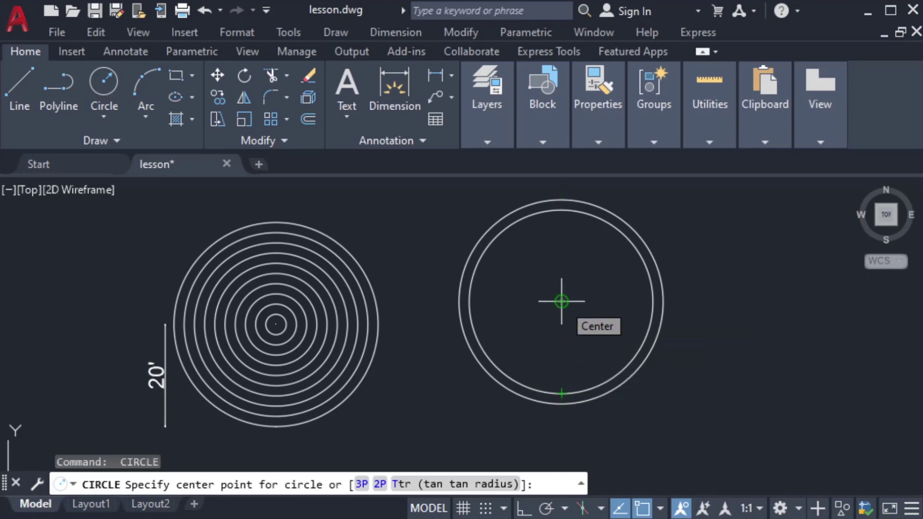
left_click(660, 509)
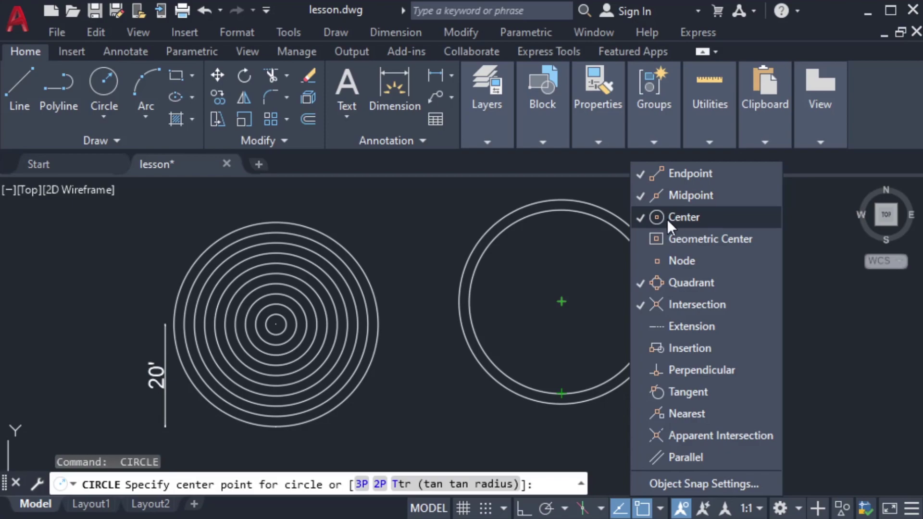
left_click(584, 433)
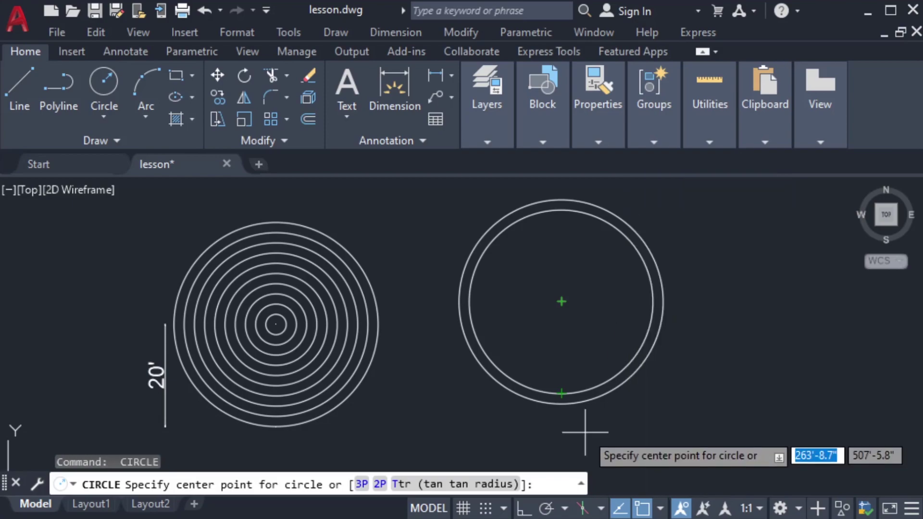
left_click(562, 301)
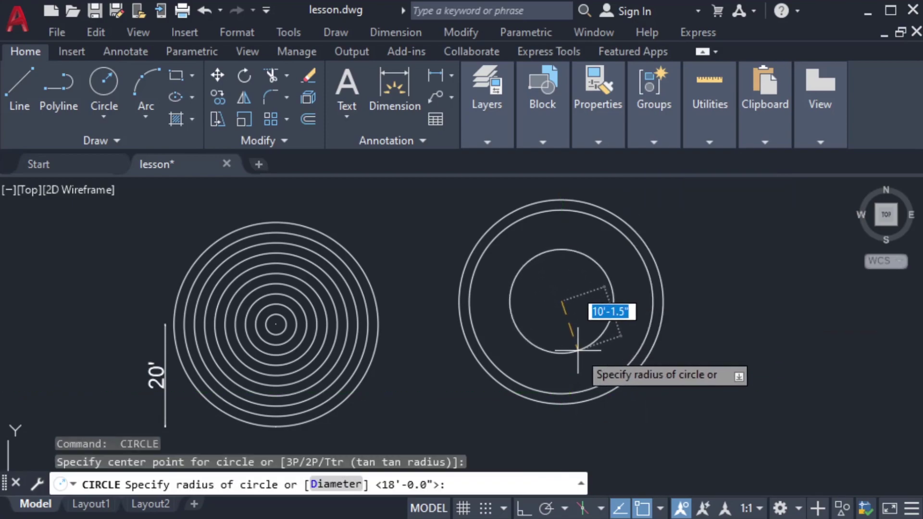
type("16")
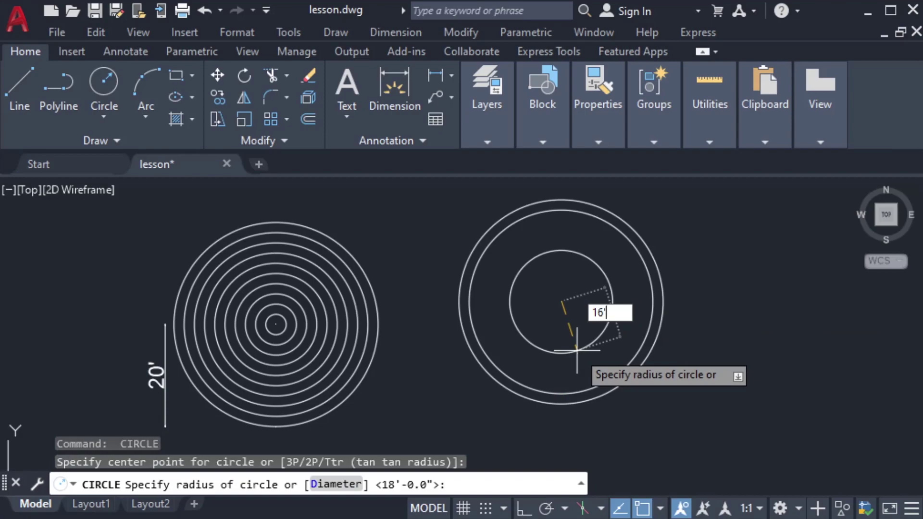
key("Return")
mouse_move(576, 349)
middle_mouse_down()
mouse_move(568, 356)
mouse_move(552, 336)
mouse_move(592, 340)
middle_mouse_up()
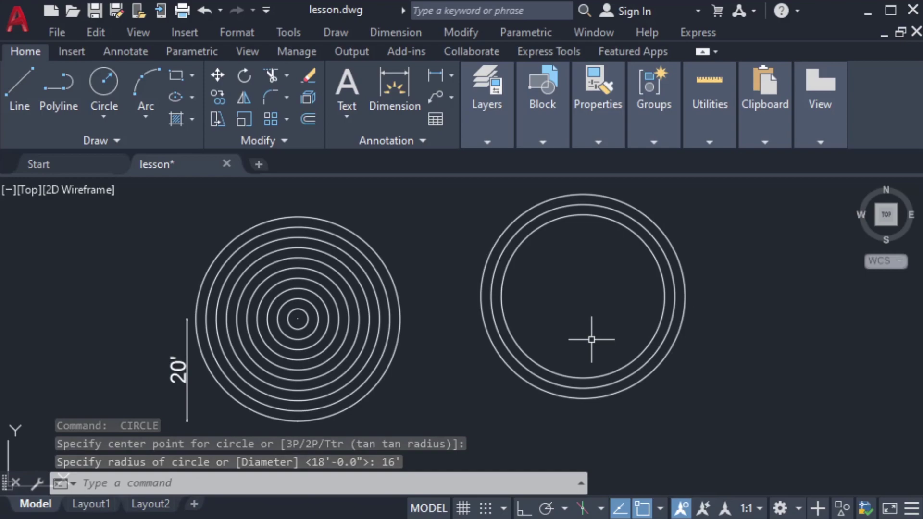
Step: Erase the two inner circles, keeping only the large outer circle
left_click(612, 390)
left_click(590, 355)
key("Delete")
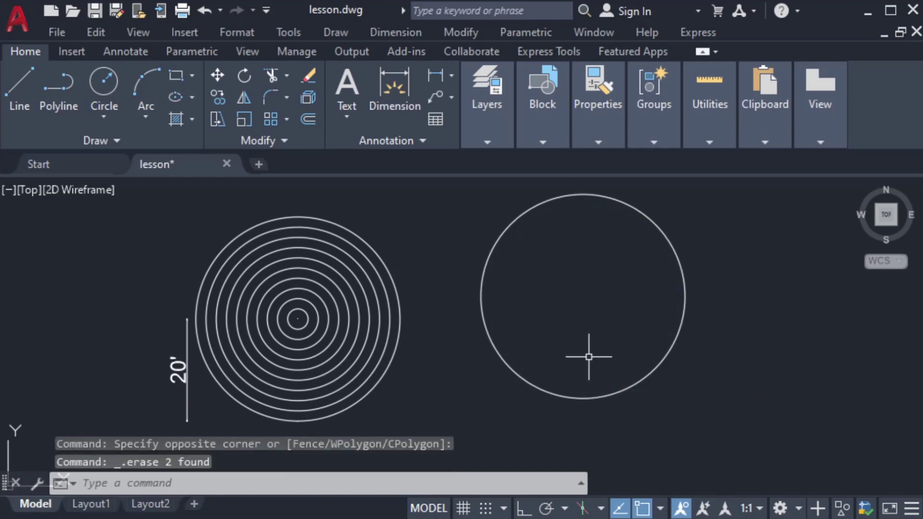
key("Escape")
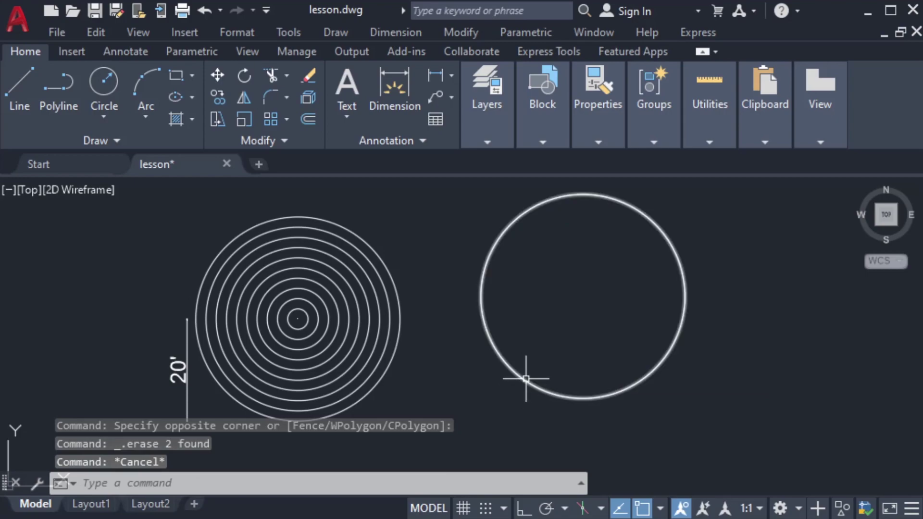
key("Escape")
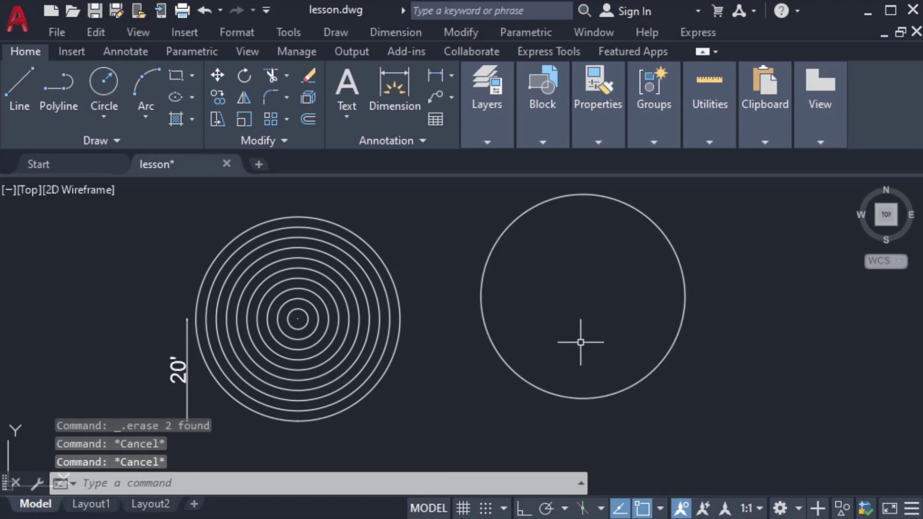
Step: Offset the large circle 2' inward
type("O")
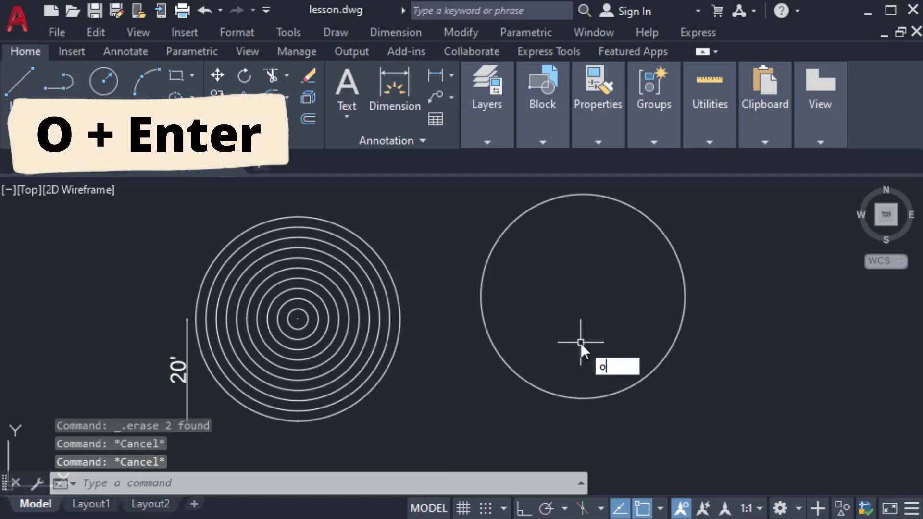
key("Return")
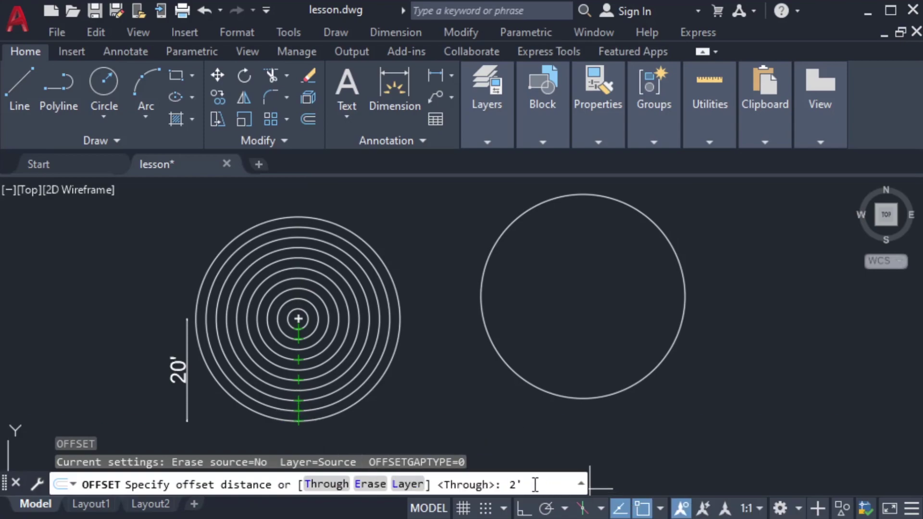
key("Return")
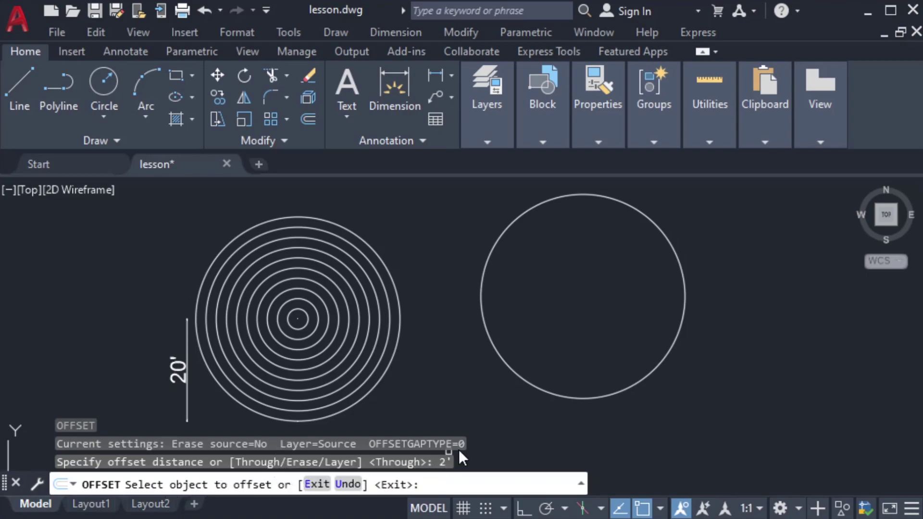
left_click(540, 389)
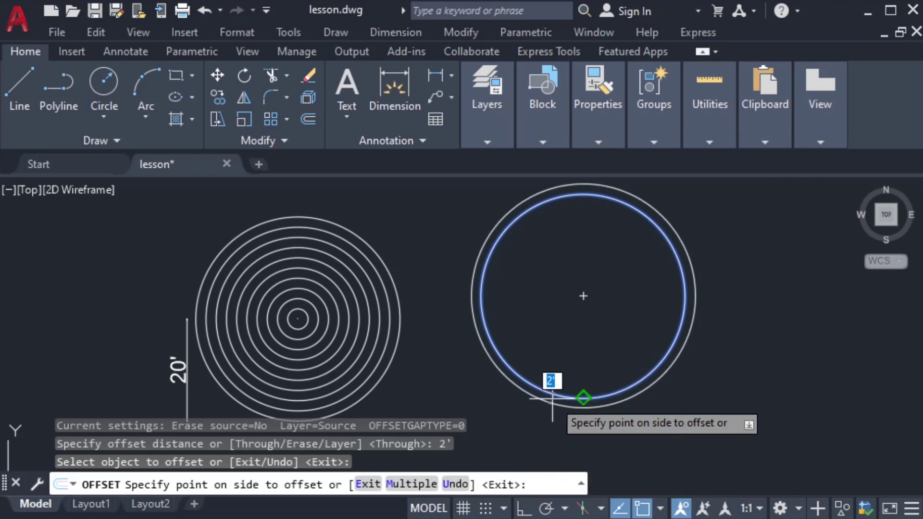
left_click(582, 320)
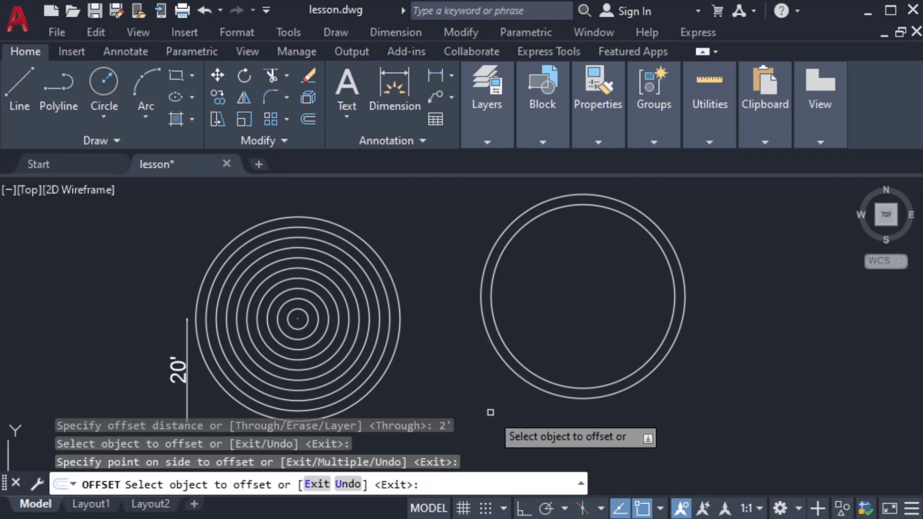
Step: Offset the innermost circle 2' inward twice more, using each new circle as the source
left_click(554, 385)
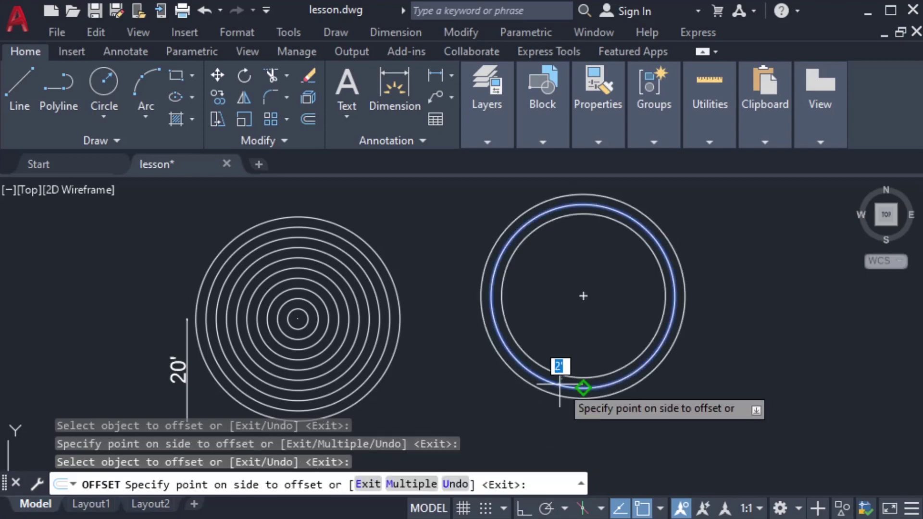
left_click(579, 331)
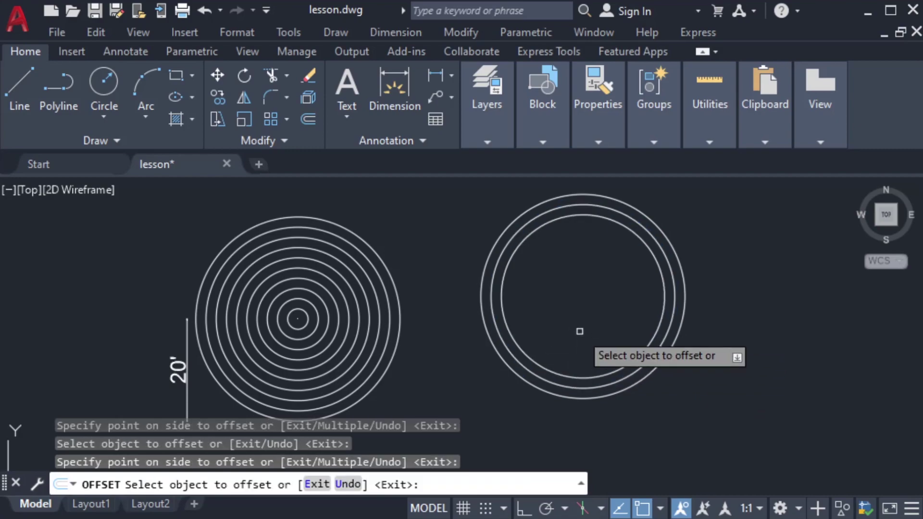
left_click(552, 372)
left_click(559, 334)
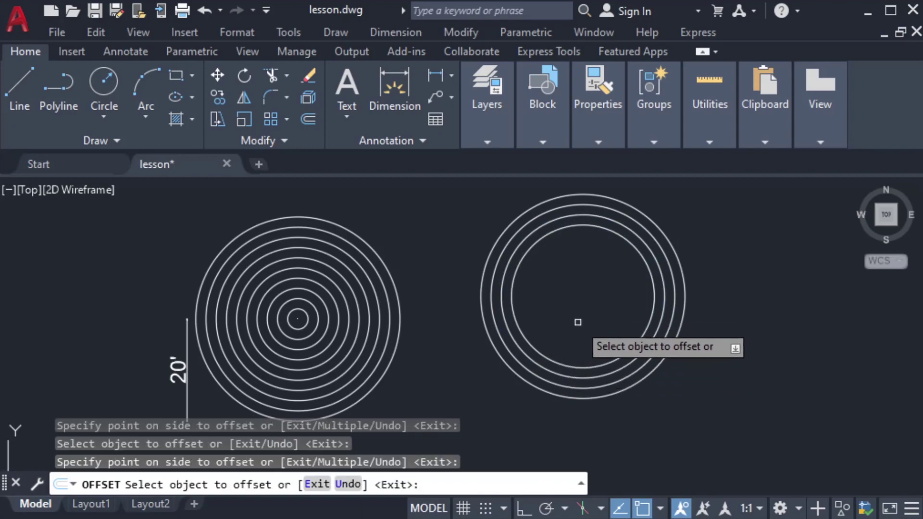
Step: Use Offset's Multiple option to add five more concentric circles inward from the innermost circle, then end the command
left_click(553, 360)
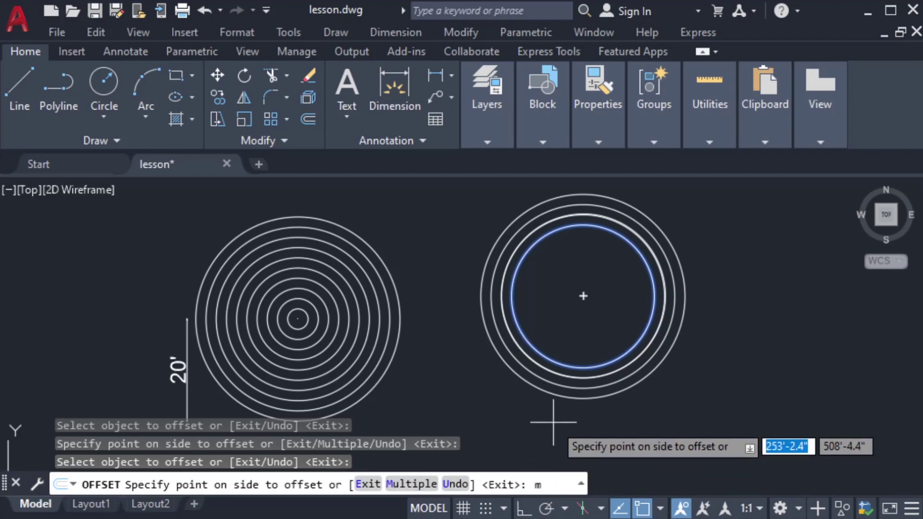
key("Return")
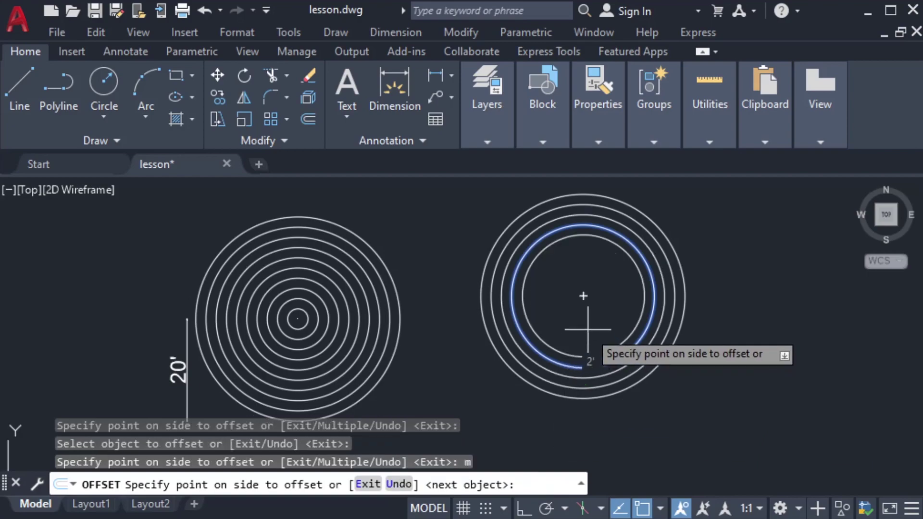
left_click(582, 285)
left_click(582, 285)
left_click(583, 283)
left_click(584, 285)
left_click(584, 288)
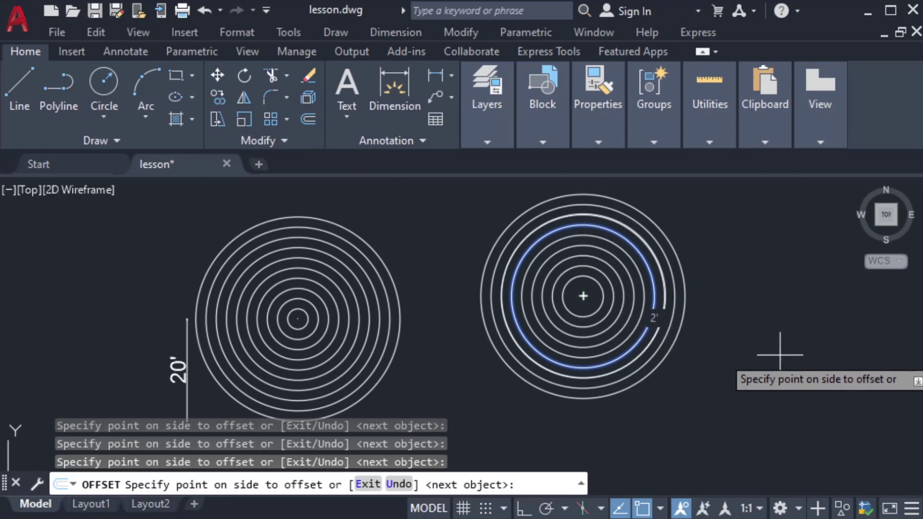
scroll(583, 289, "up", 5)
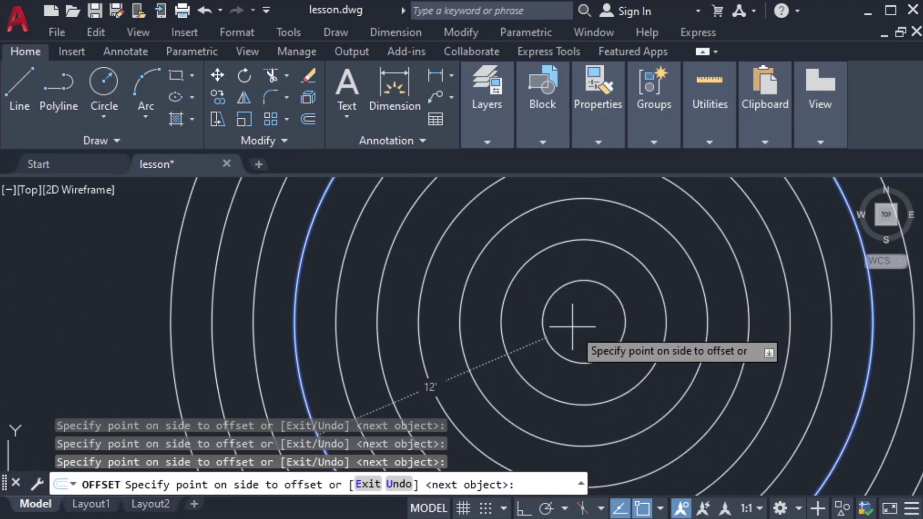
scroll(584, 326, "down", 2)
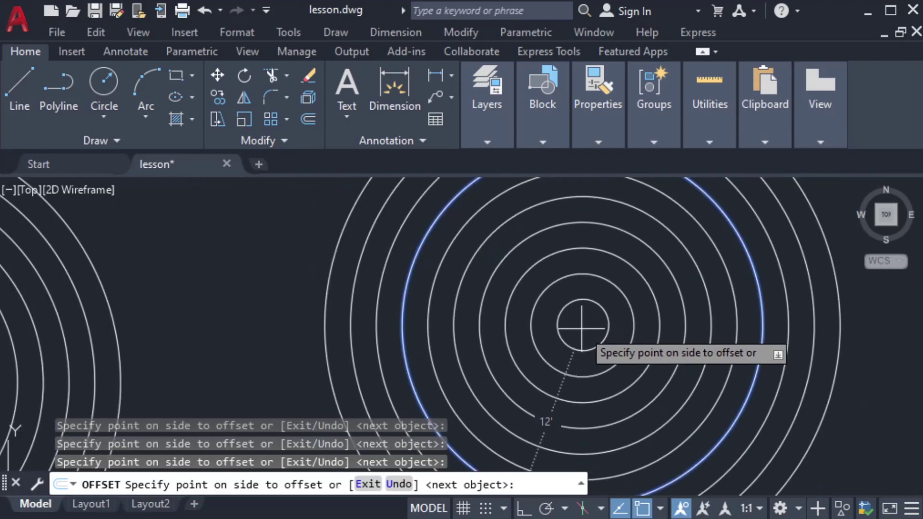
key("Escape")
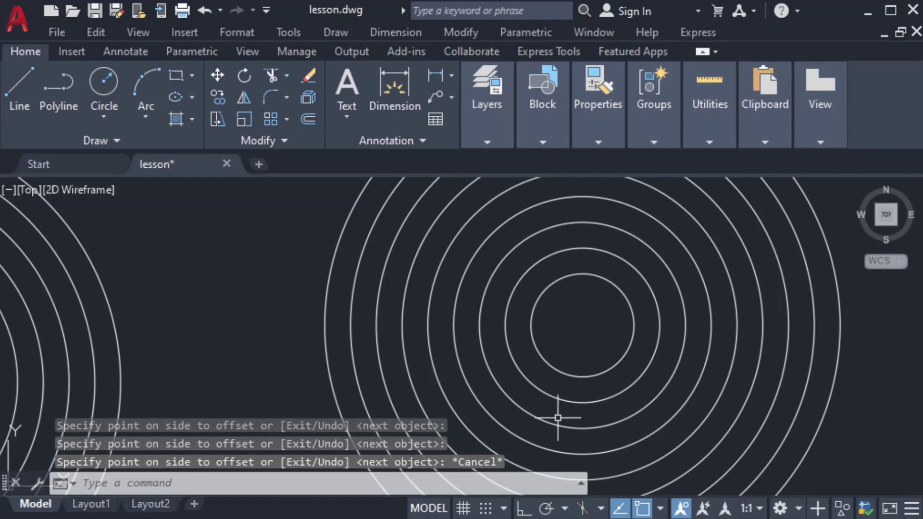
Step: Offset the innermost circle 2' inward with a new Offset command to complete the concentric set
type("o")
key("Return")
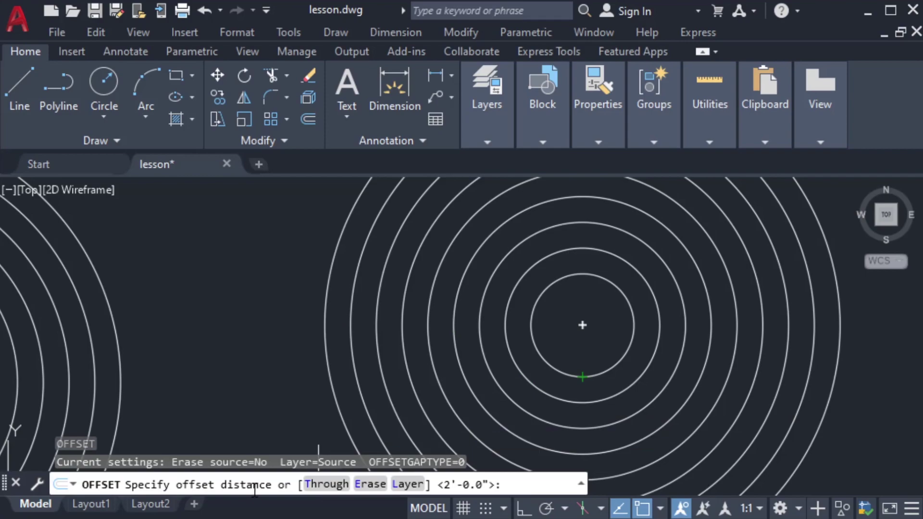
key("Return")
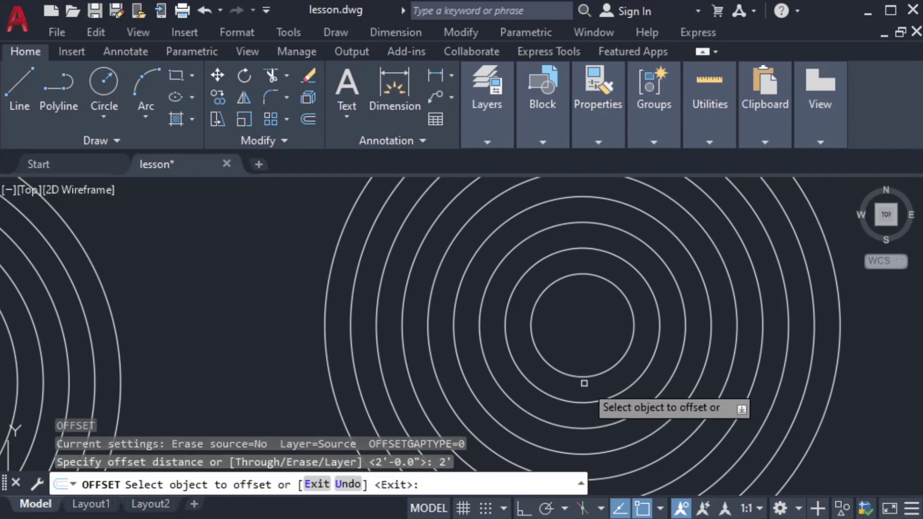
scroll(573, 374, "down", 1)
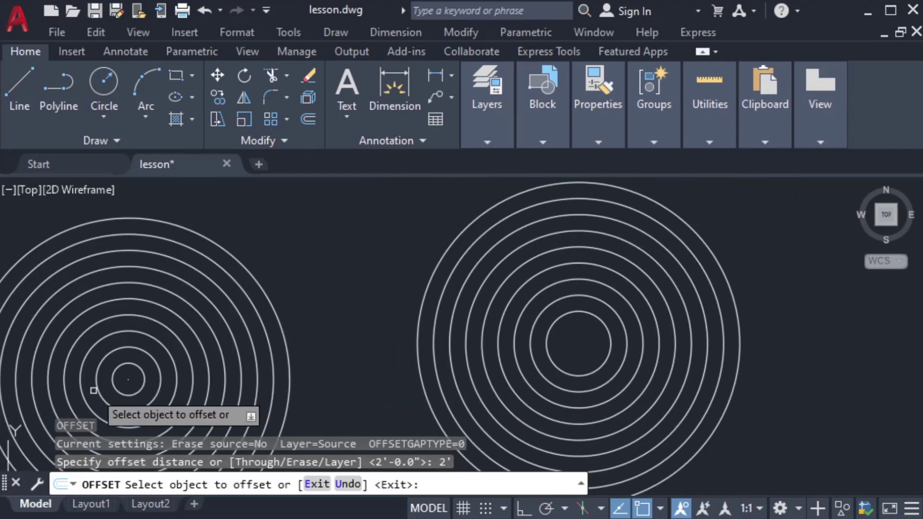
scroll(566, 370, "up", 3)
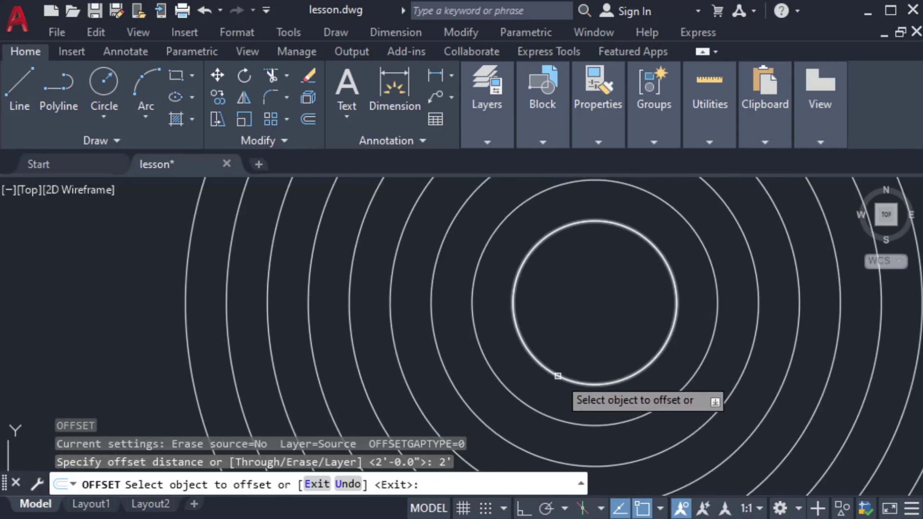
left_click(566, 371)
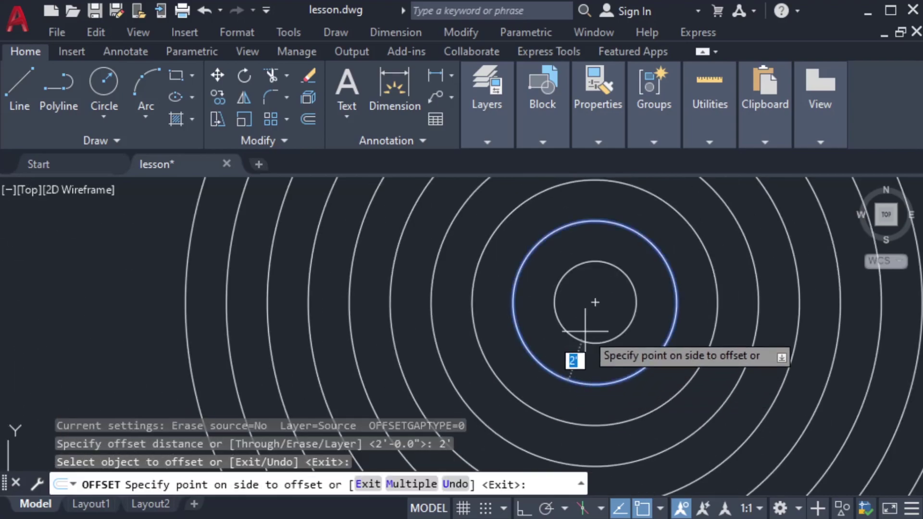
left_click(591, 305)
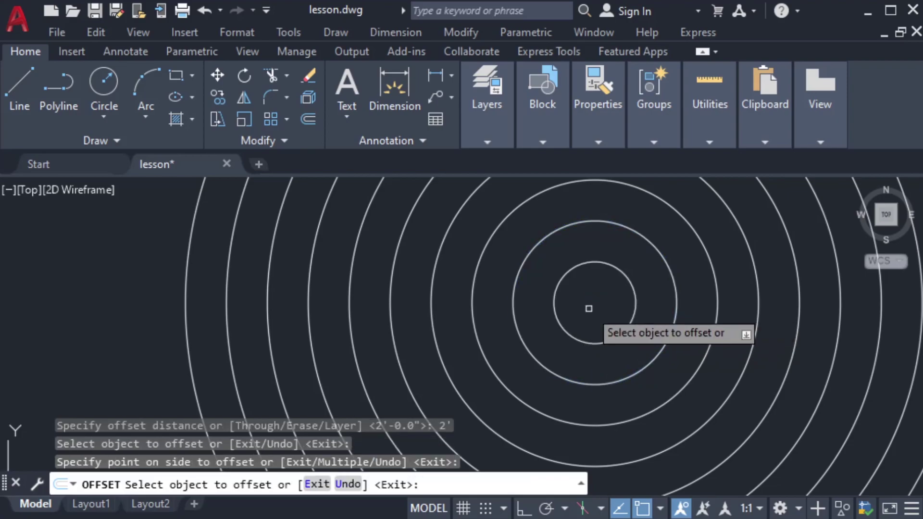
scroll(589, 308, "down", 3)
scroll(740, 382, "down", 2)
middle_click_drag(729, 388, 685, 355)
key("Escape")
Step: Compare the completed concentric circles with the dimensioned set and the separate set below them
scroll(385, 355, "up", 2)
middle_click_drag(556, 387, 429, 416)
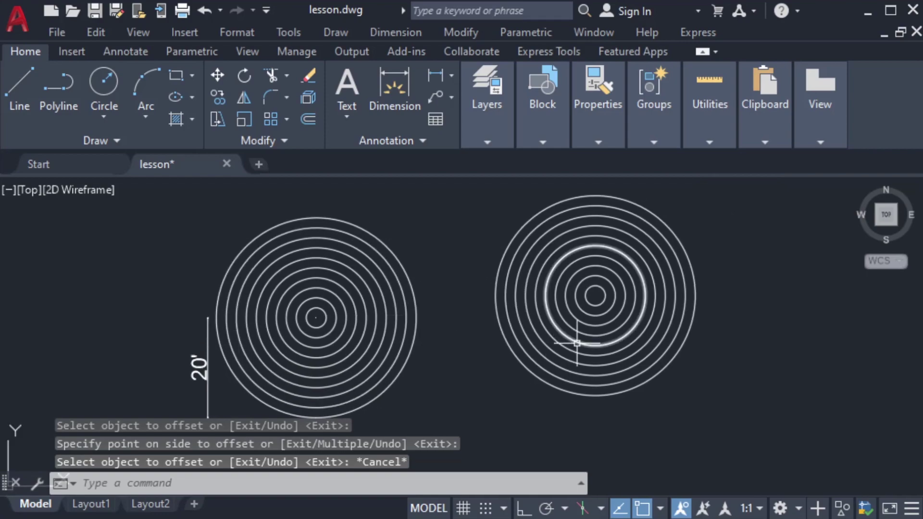
left_click(454, 384)
key("Escape")
scroll(453, 385, "down", 2)
middle_click_drag(456, 403, 435, 289)
middle_click_drag(449, 383, 433, 334)
scroll(418, 373, "up", 4)
scroll(332, 293, "down", 1)
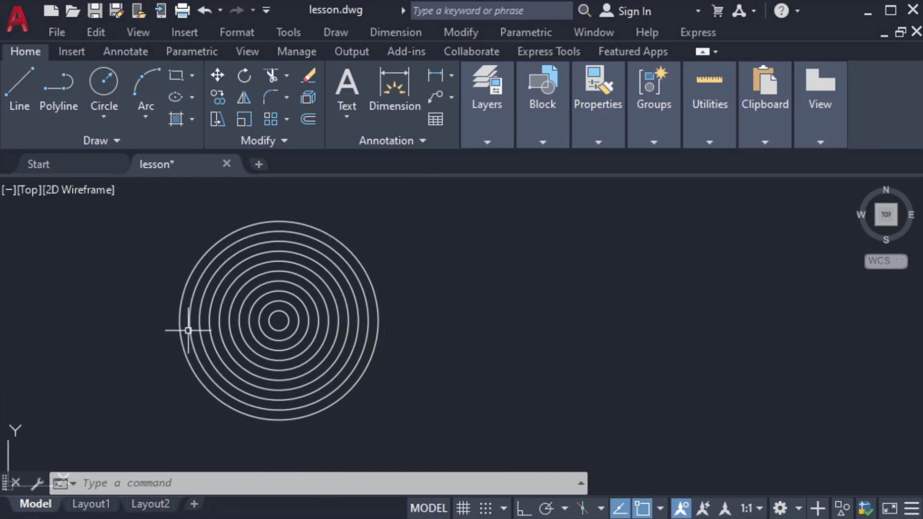
scroll(432, 313, "down", 2)
middle_click_drag(418, 338, 423, 396)
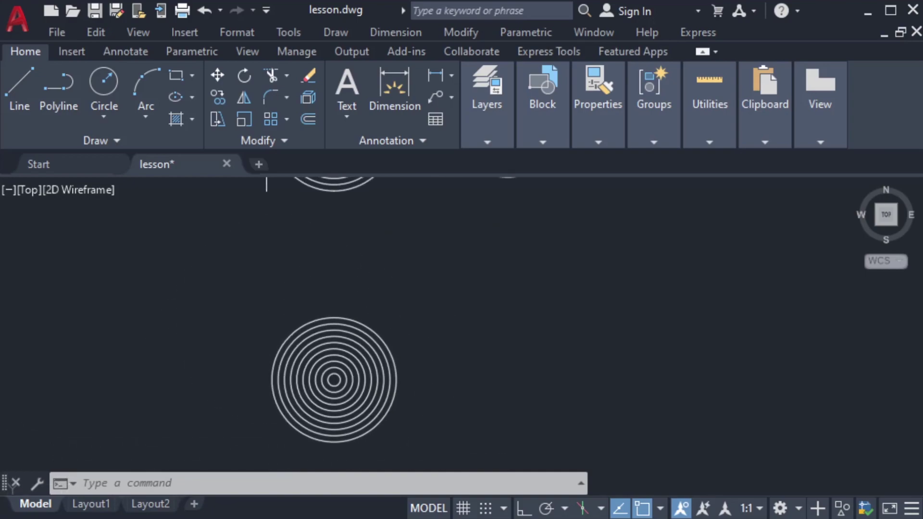
scroll(419, 350, "down", 1)
middle_click_drag(444, 271, 424, 303)
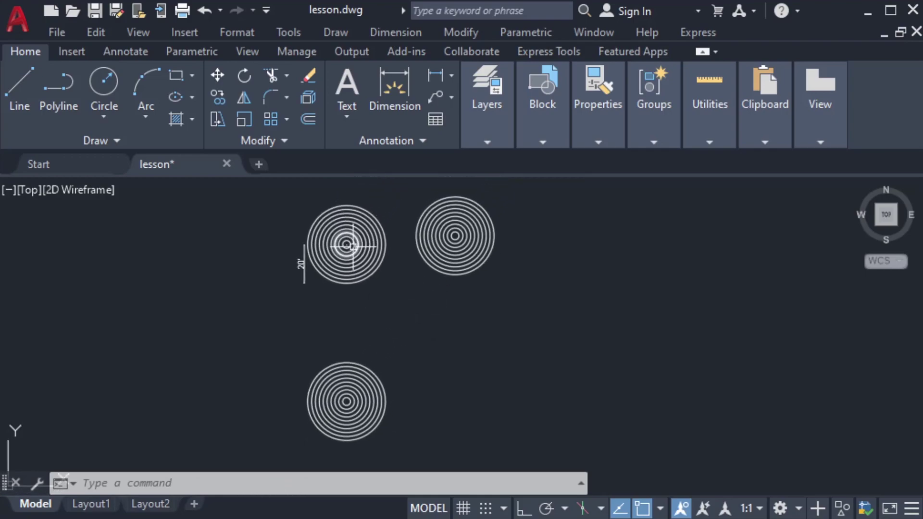
Step: Copy the completed concentric circles by the outer circle's left quadrant, placing one copy beside the separate set below
middle_click_drag(403, 271, 406, 373)
scroll(476, 394, "up", 2)
left_click(581, 407)
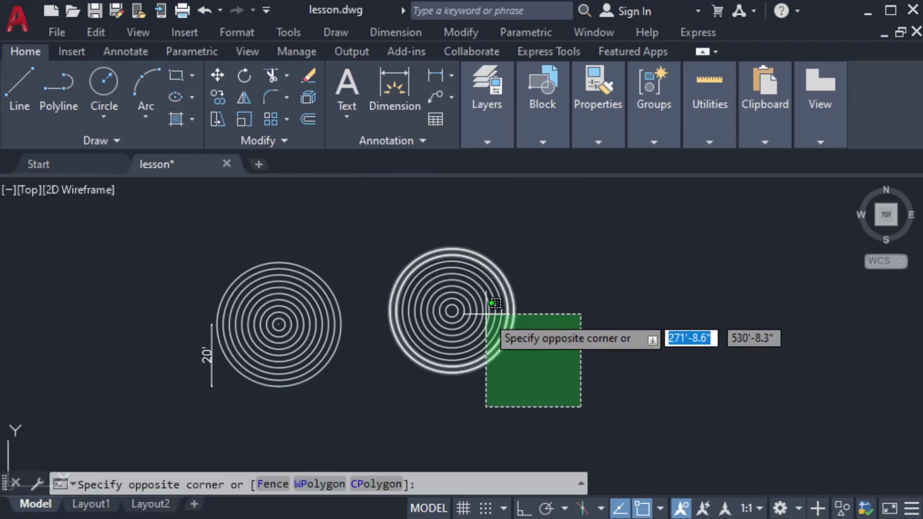
left_click(377, 230)
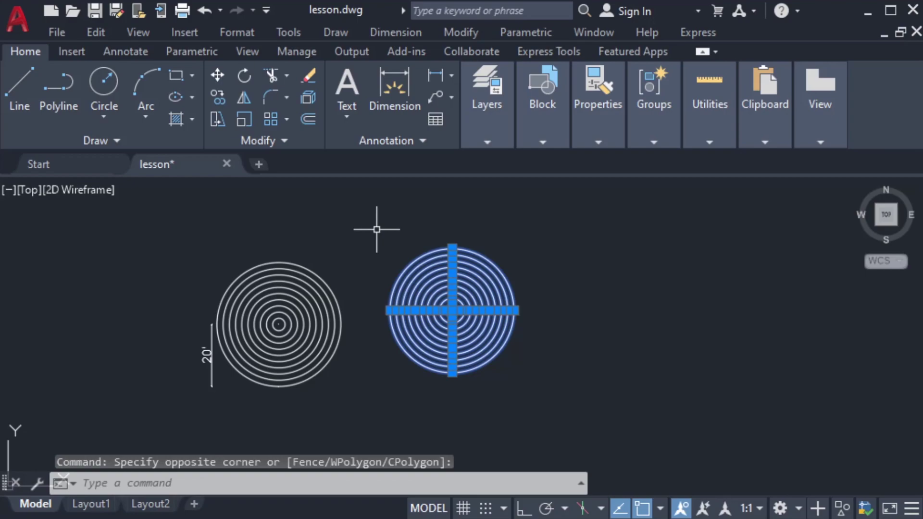
type("CO")
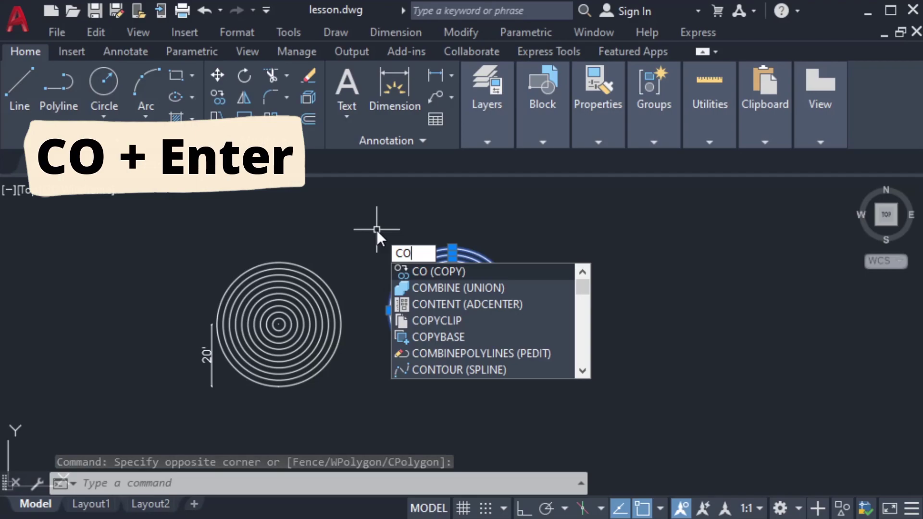
key("Return")
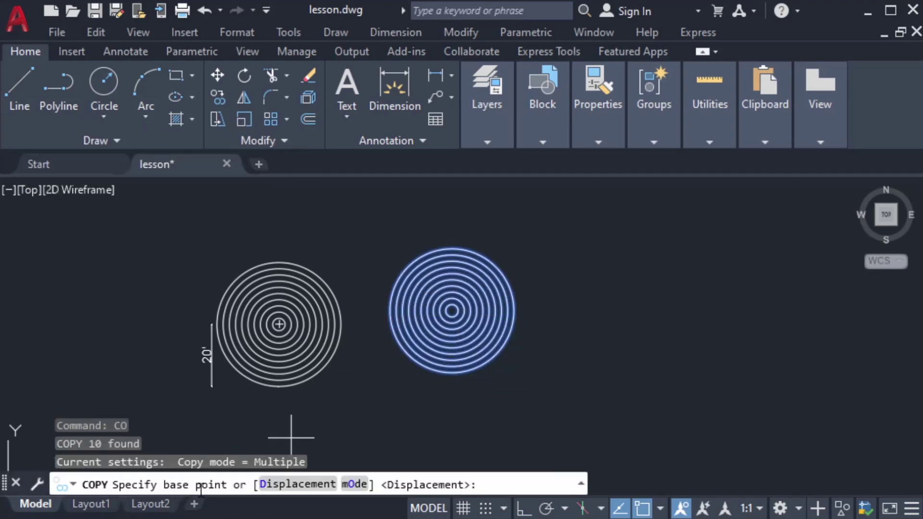
scroll(524, 332, "up", 2)
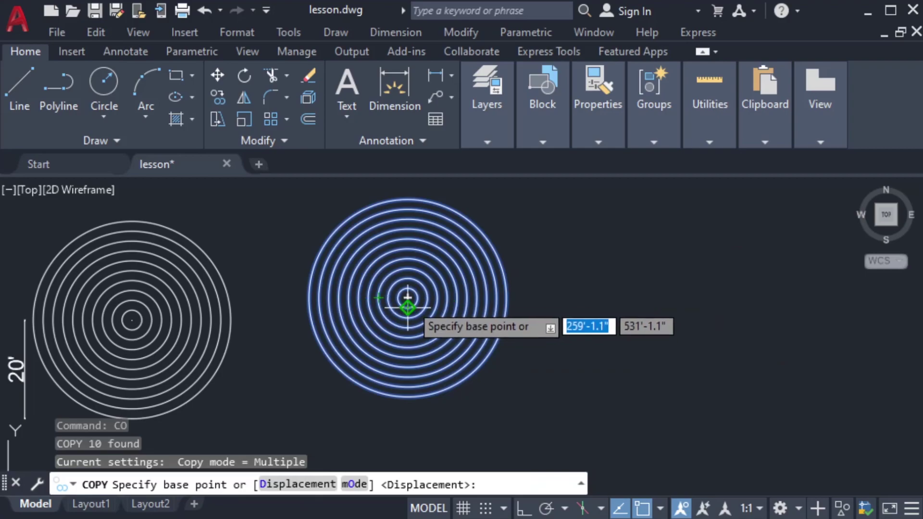
left_click(309, 298)
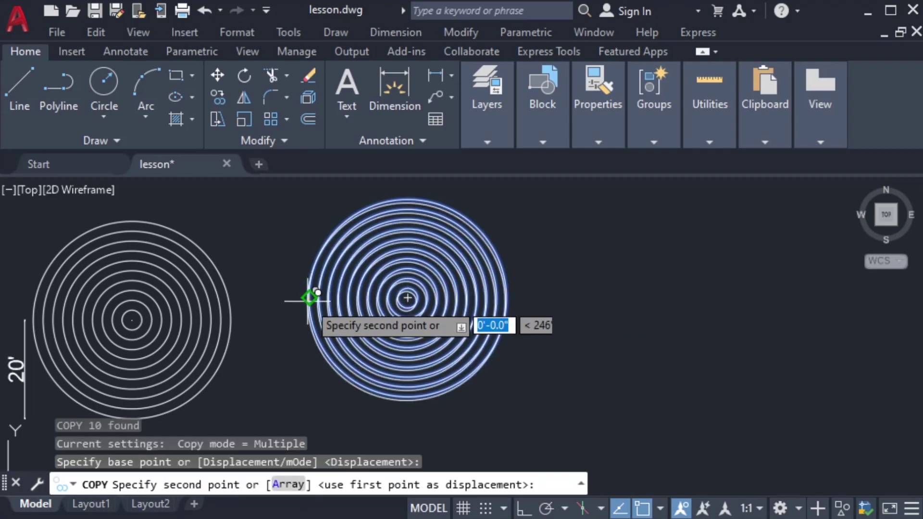
scroll(478, 314, "down", 4)
middle_click_drag(488, 371, 480, 258)
middle_click_drag(441, 367, 441, 313)
scroll(426, 310, "up", 2)
left_click(407, 327)
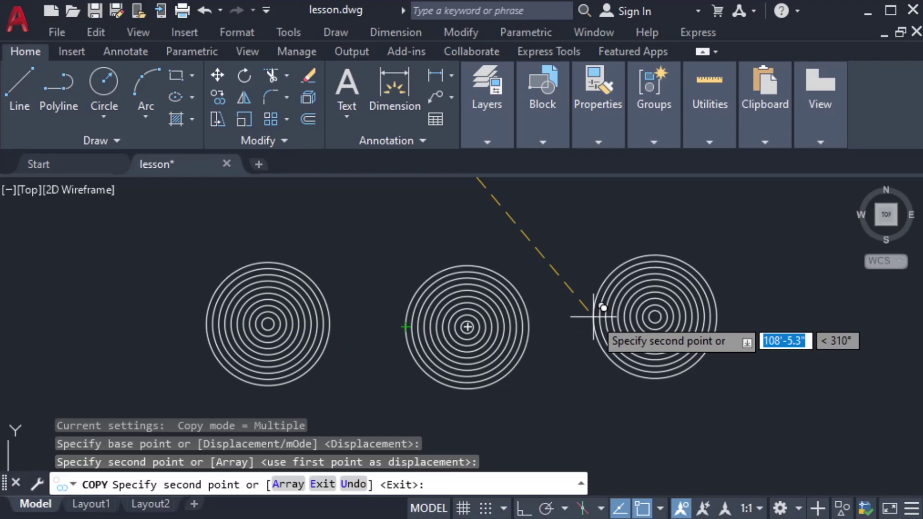
key("Escape")
Step: Copy the newly placed concentric set using its centre as base point, placing the first copy to its right
scroll(570, 322, "up", 4)
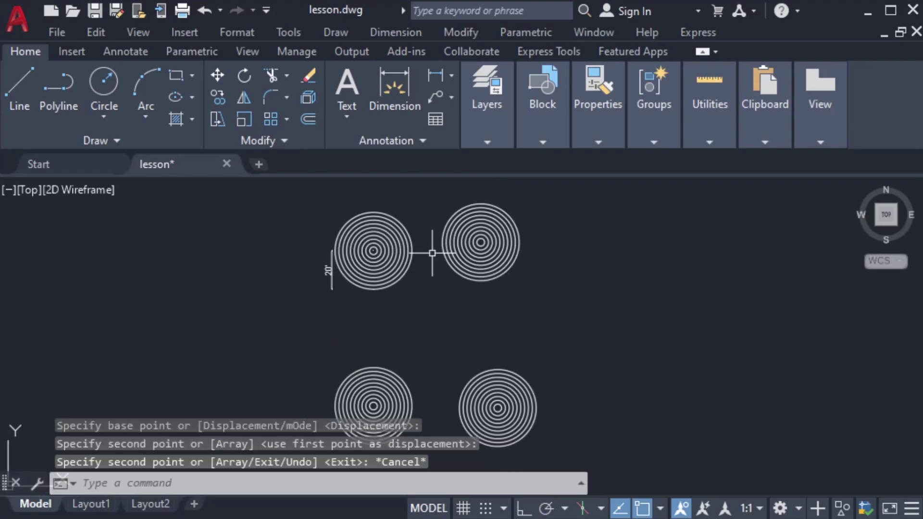
scroll(441, 346, "down", 2)
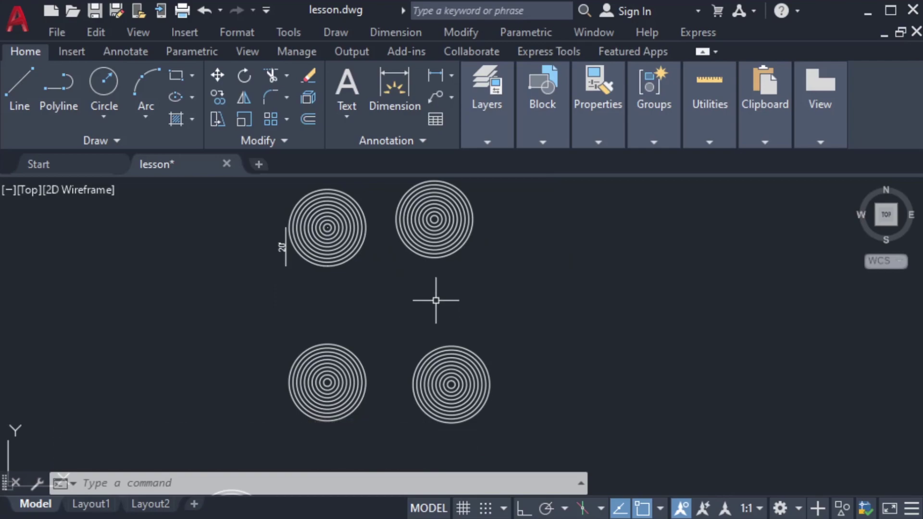
mouse_move(511, 327)
middle_mouse_down()
mouse_move(503, 330)
mouse_move(490, 298)
middle_mouse_up()
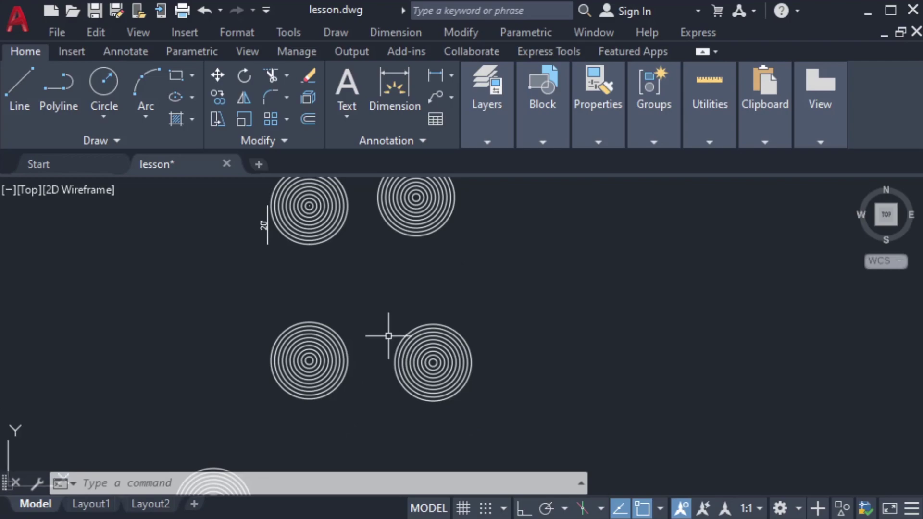
middle_click_drag(666, 369, 659, 374)
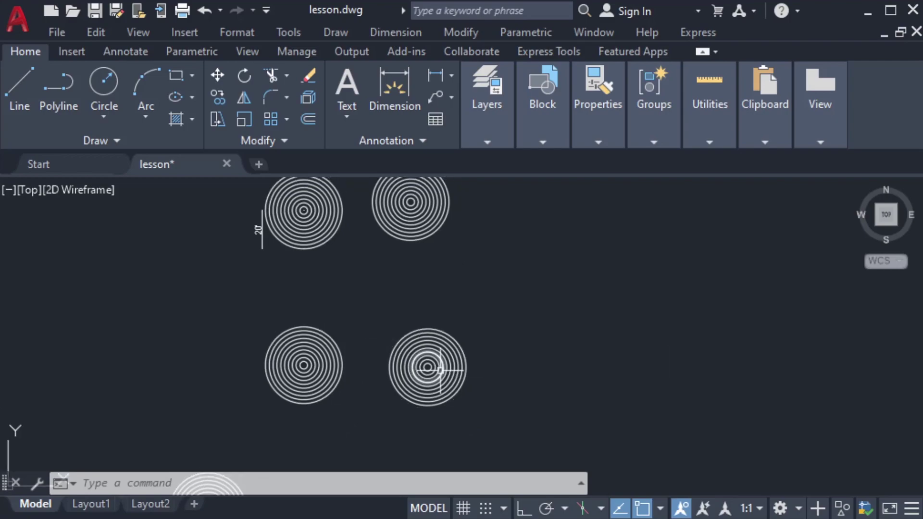
left_click(491, 407)
left_click(383, 317)
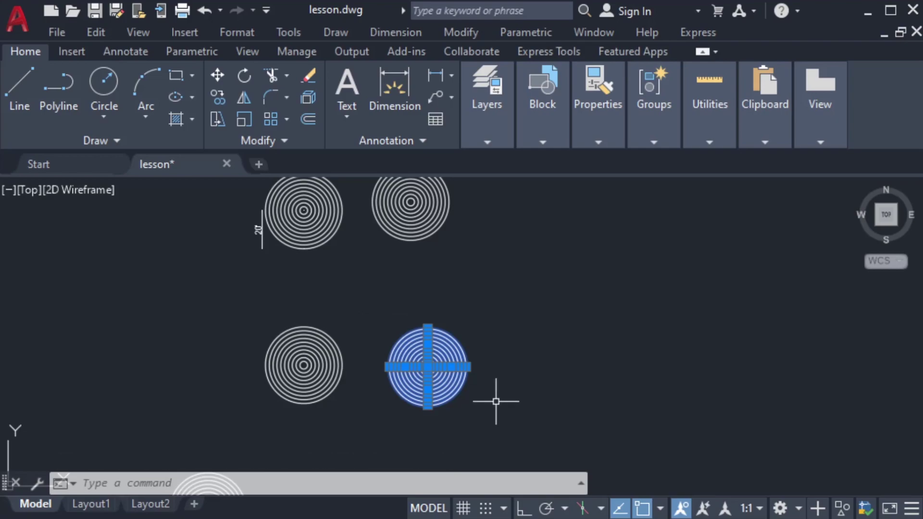
type("CO")
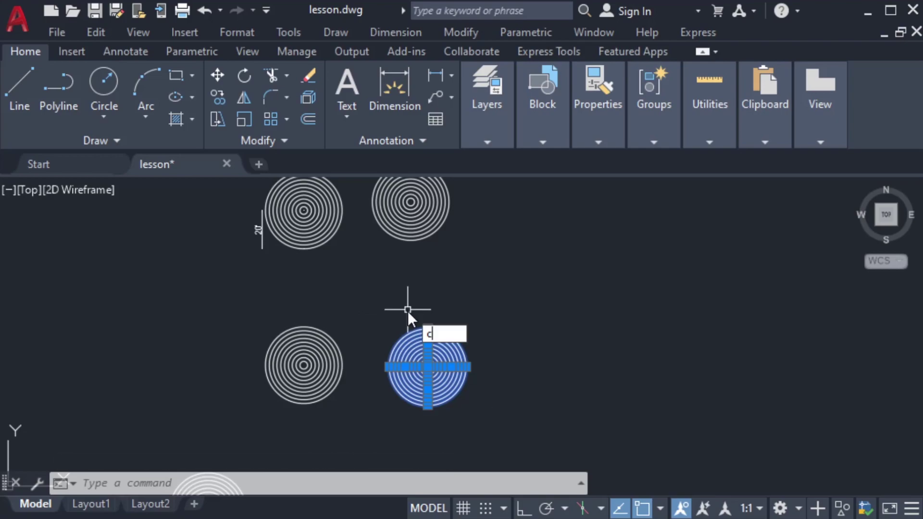
key("Return")
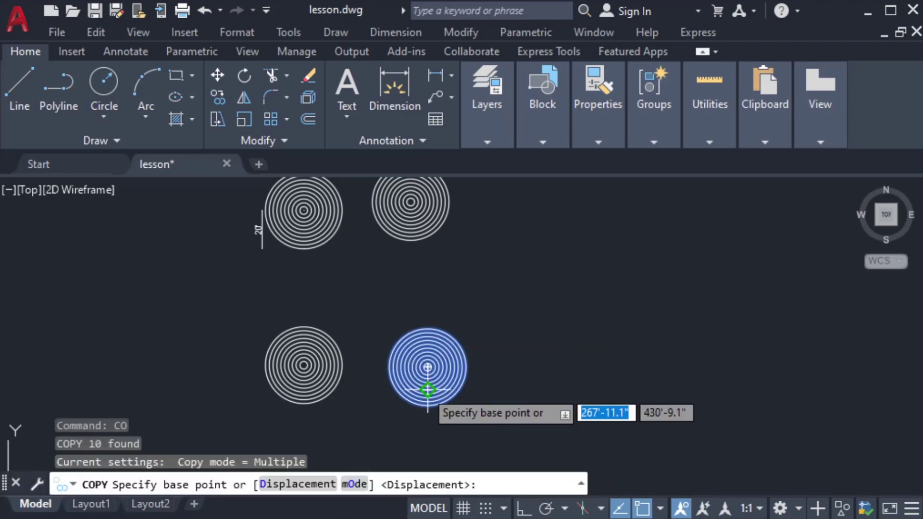
scroll(476, 387, "up", 3)
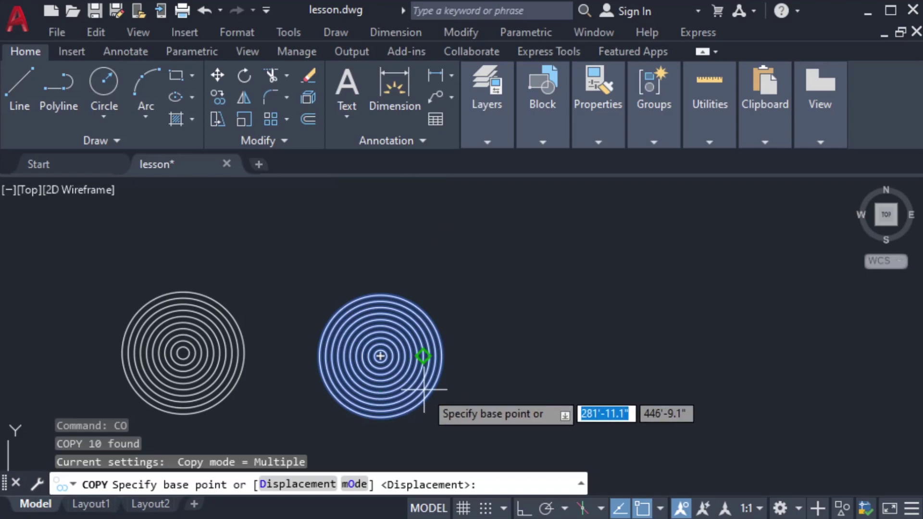
left_click(380, 357)
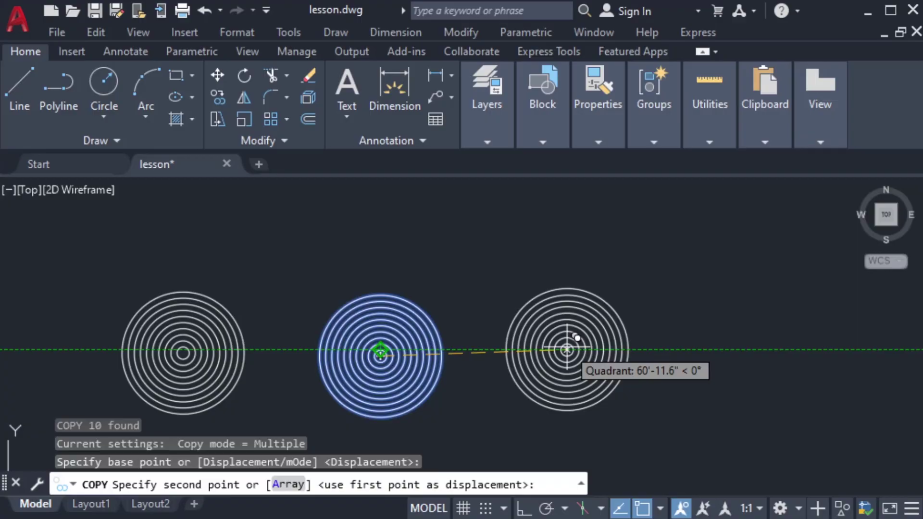
left_click(566, 350)
Step: Place further copies of the concentric set at scattered positions to the right, then end the Copy command
scroll(635, 259, "down", 2)
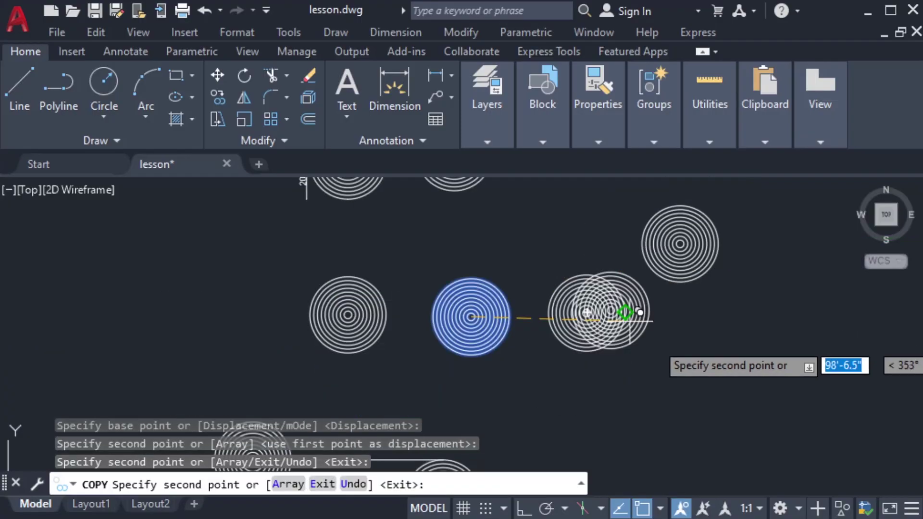
left_click(683, 351)
left_click(773, 287)
left_click(810, 391)
middle_click_drag(779, 388, 443, 387)
left_click(566, 289)
left_click(647, 388)
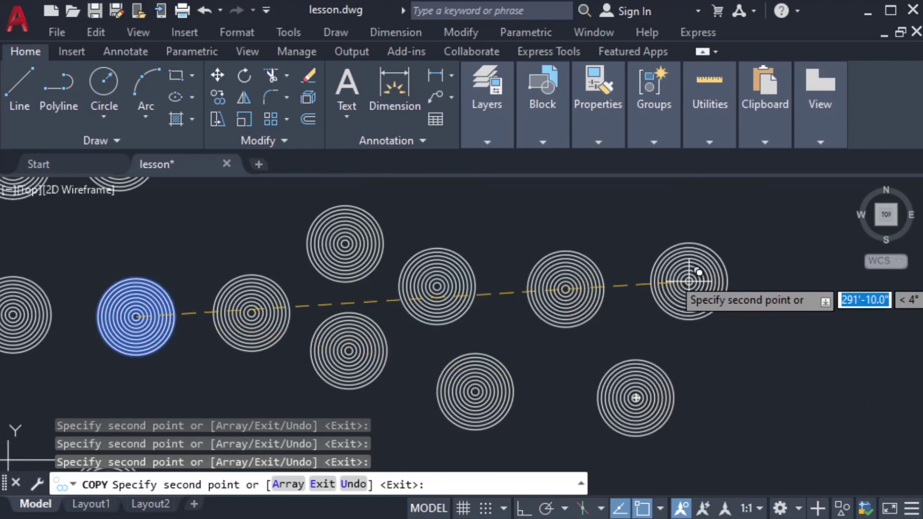
left_click(705, 260)
key("Escape")
scroll(735, 309, "down", 2)
scroll(756, 354, "down", 1)
scroll(755, 333, "up", 2)
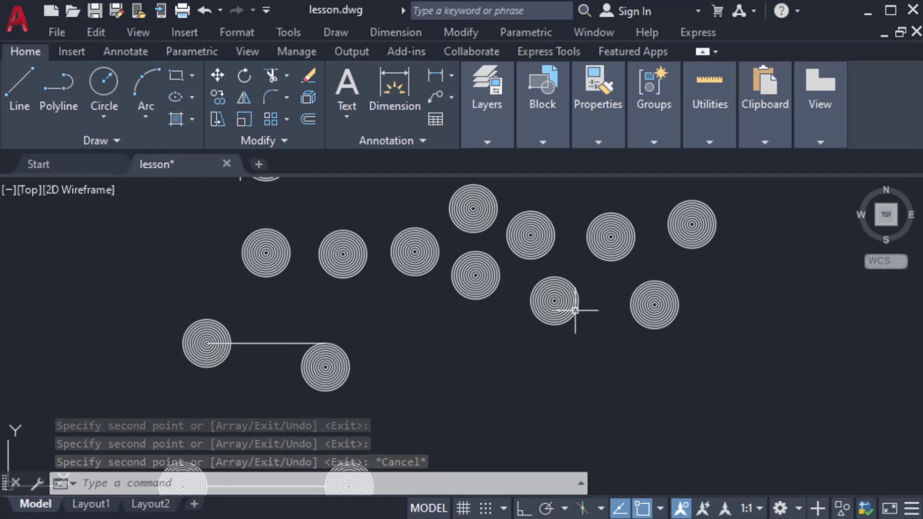
Step: Undo the scattered copies of the concentric set
key("ctrl+z")
key("ctrl+z")
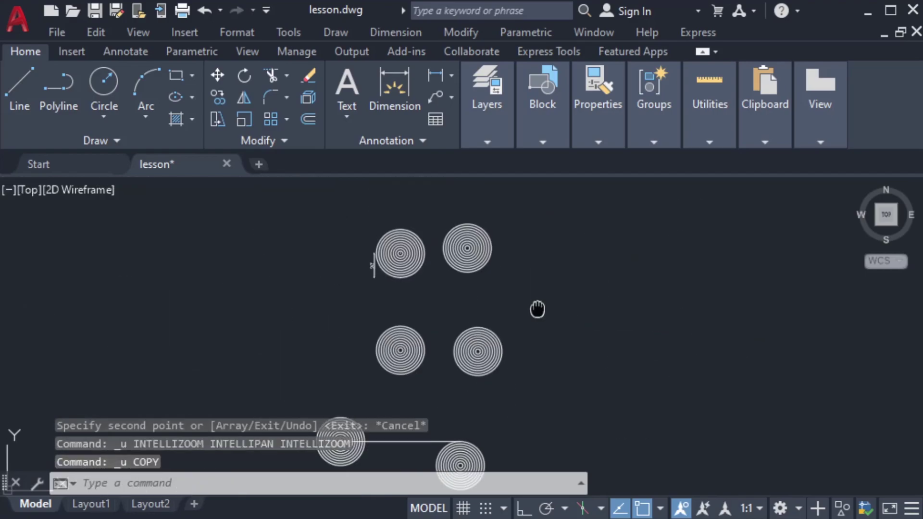
scroll(401, 266, "up", 2)
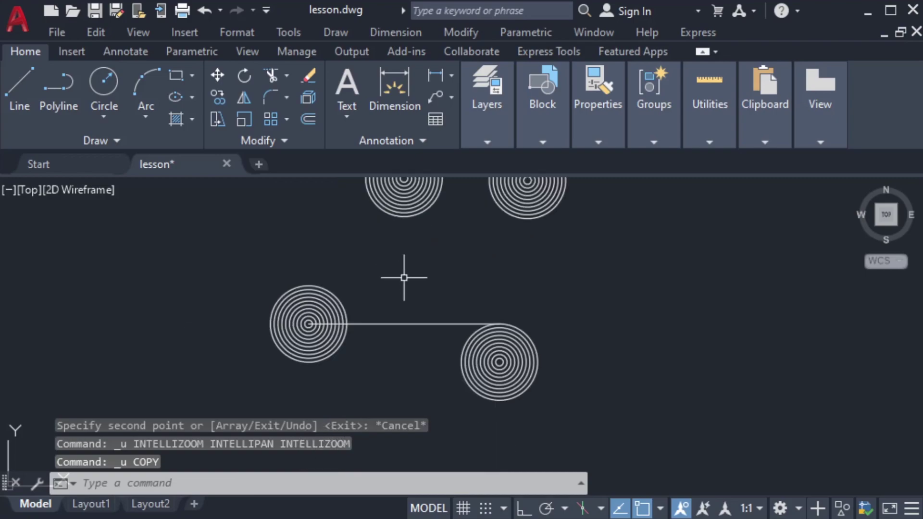
Step: Add a linear dimension to the horizontal line joining the two reference sets, placing it below them
middle_click_drag(373, 380, 387, 317)
key("Escape")
type("DLI")
key("Return")
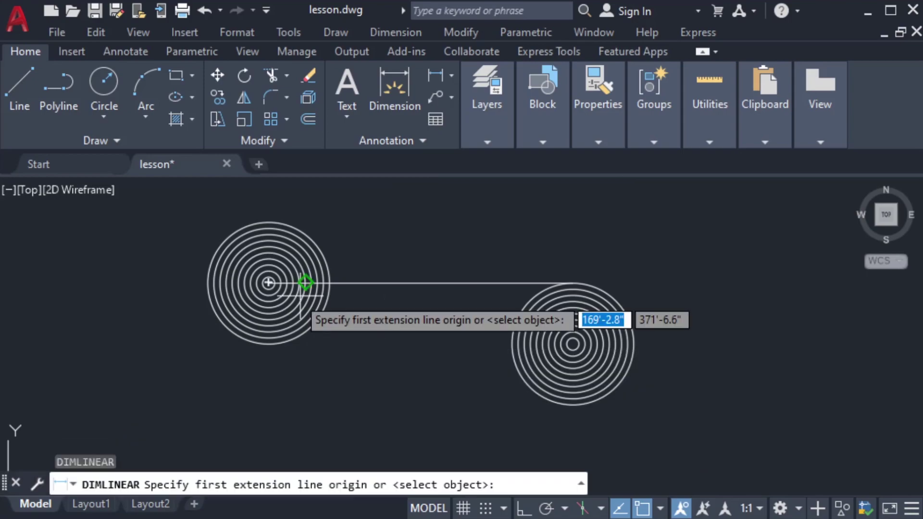
left_click(269, 287)
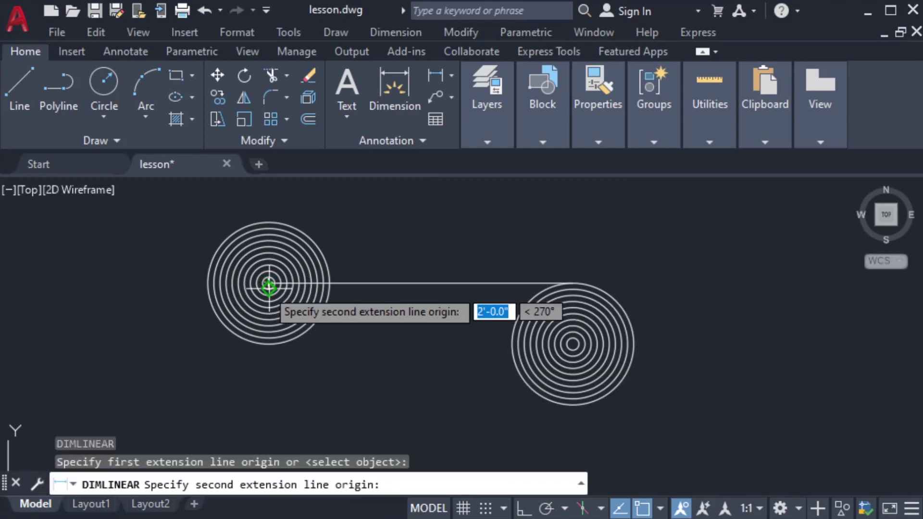
left_click(573, 283)
left_click(454, 408)
scroll(368, 355, "down", 3)
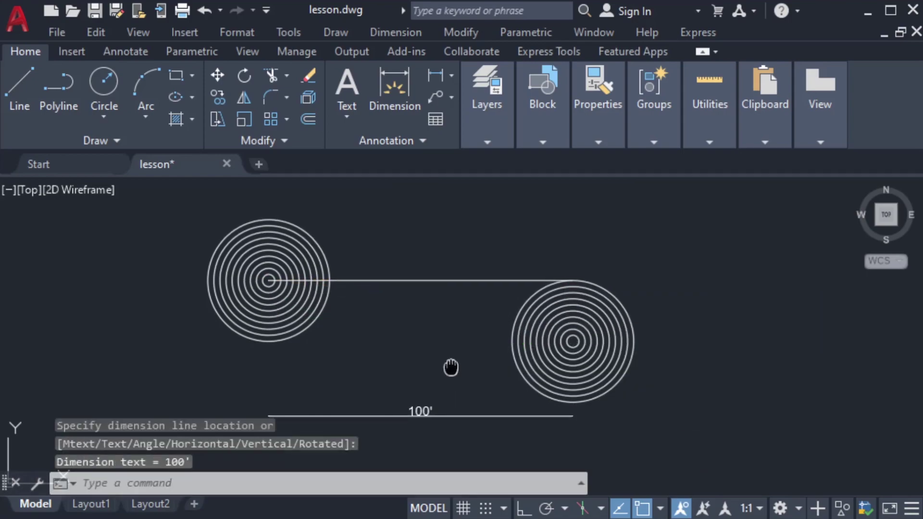
Step: Draw a horizontal line 100' long with Ortho on, in the empty space right of the joined reference sets
middle_click_drag(368, 355, 389, 409)
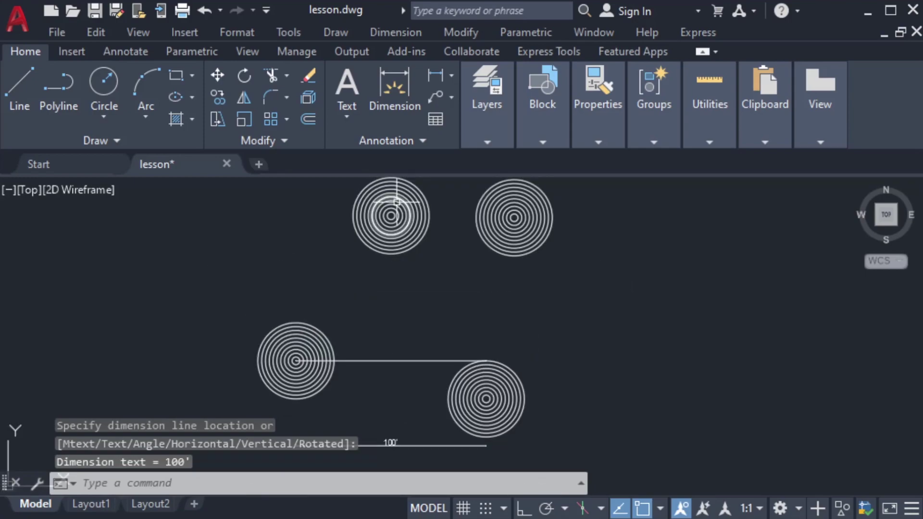
middle_click_drag(425, 290, 424, 239)
middle_click_drag(417, 349, 365, 346)
type("l")
key("Return")
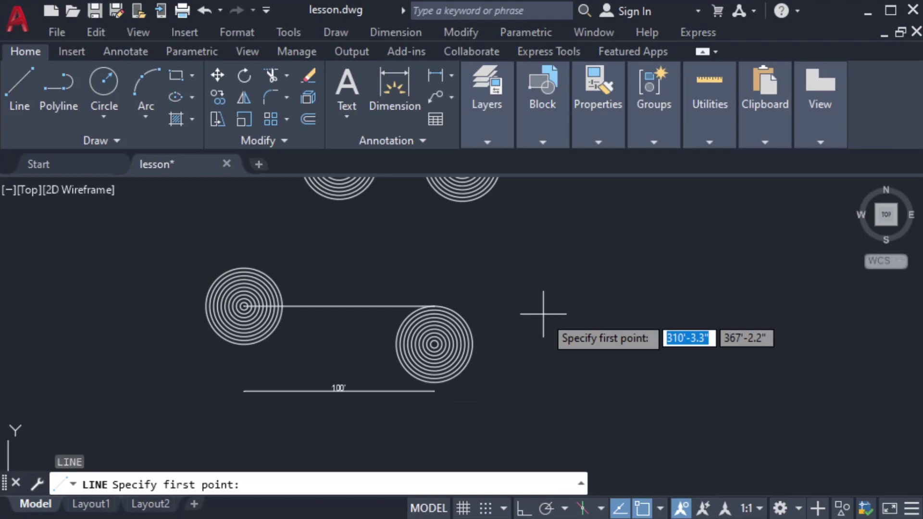
left_click(543, 310)
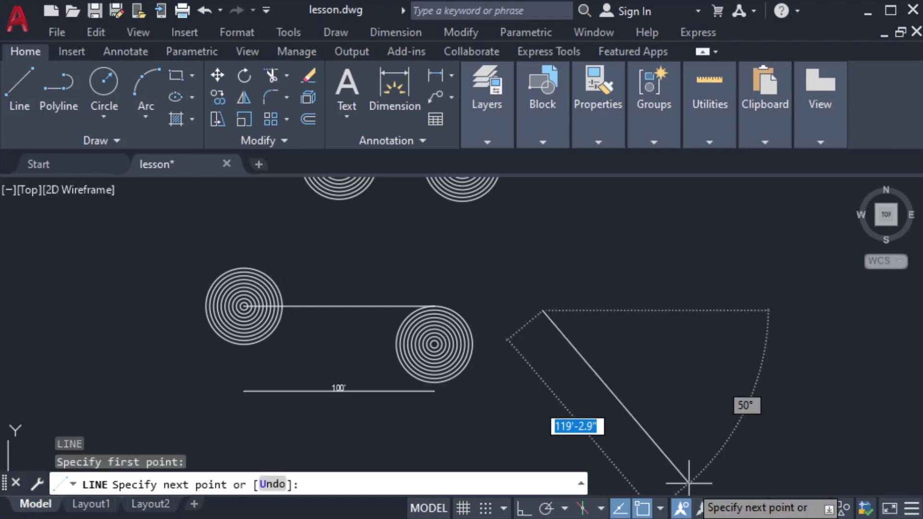
left_click(524, 509)
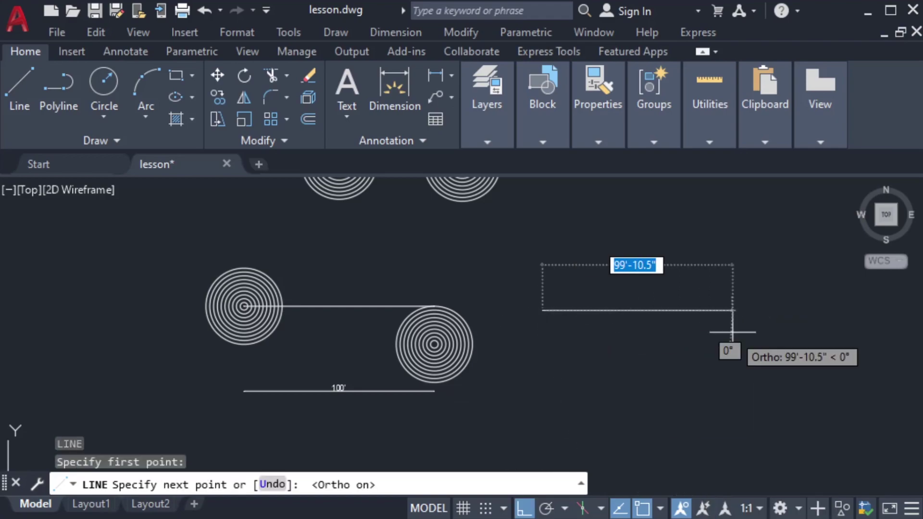
type("100'")
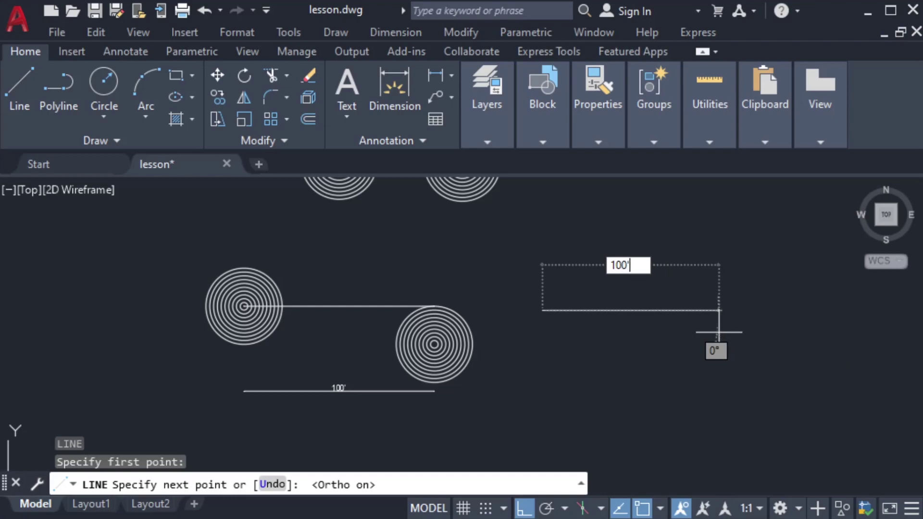
key("Return")
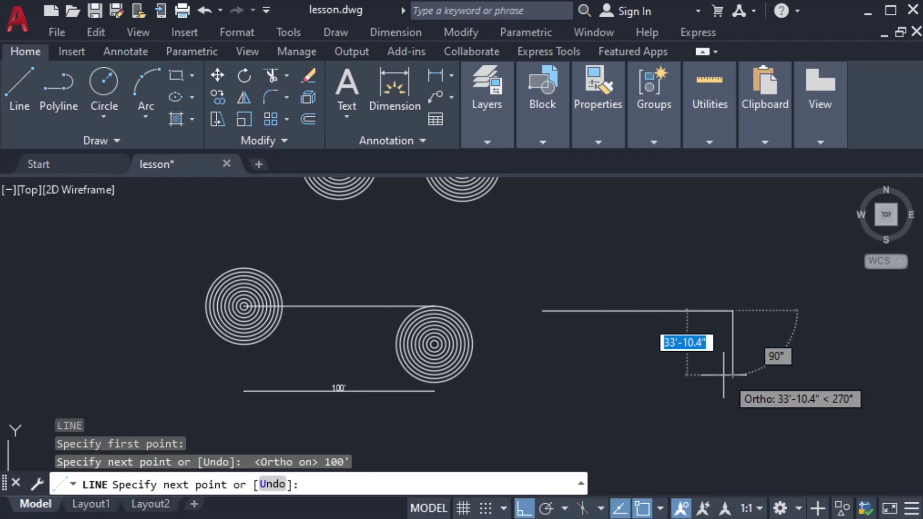
key("Escape")
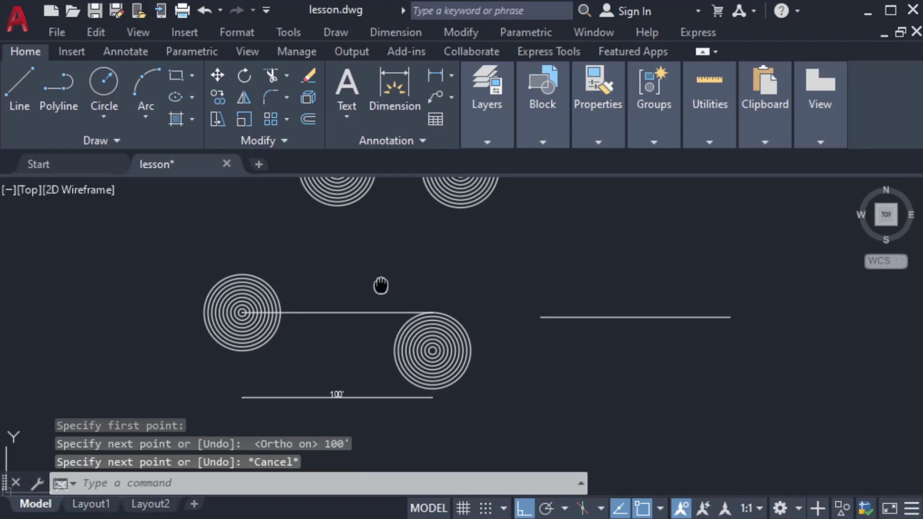
Step: Examine where the reference line meets the joined sets, and compare them with the two unconnected sets above
scroll(362, 320, "up", 1)
scroll(170, 316, "up", 5)
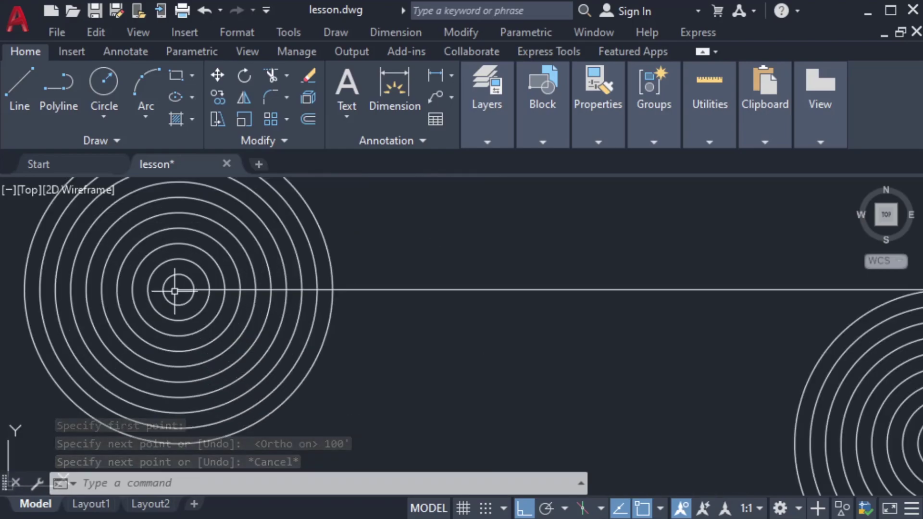
scroll(375, 305, "down", 6)
scroll(413, 263, "up", 2)
middle_click_drag(408, 254, 393, 304)
scroll(414, 274, "down", 3)
scroll(454, 332, "up", 1)
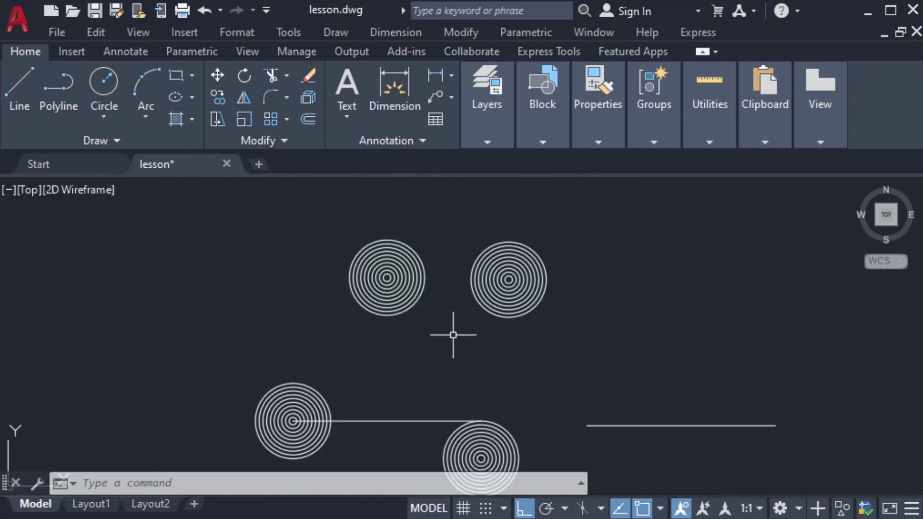
Step: Copy the right unconnected concentric set by its centre onto the left end of the separate 100' line, with Ortho off
left_click(448, 336)
key("Escape")
left_click(594, 352)
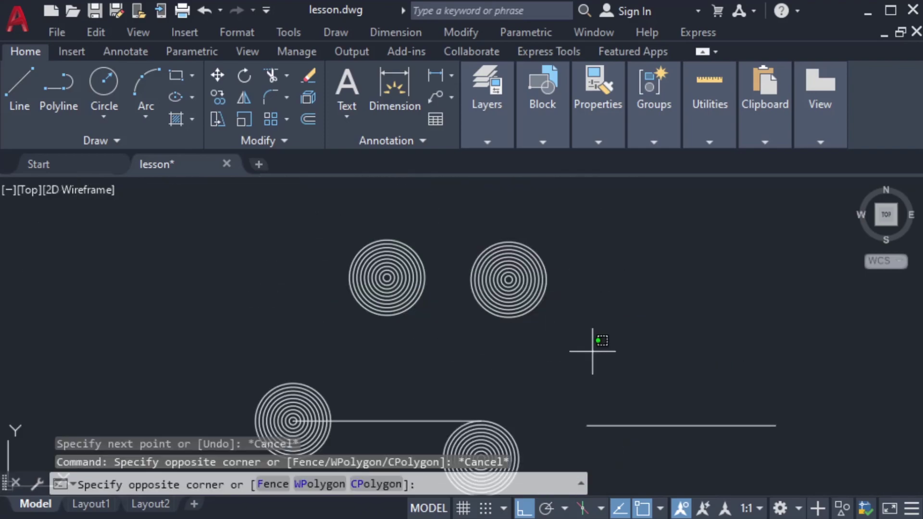
left_click(461, 209)
type("co")
key("Return")
scroll(508, 281, "up", 4)
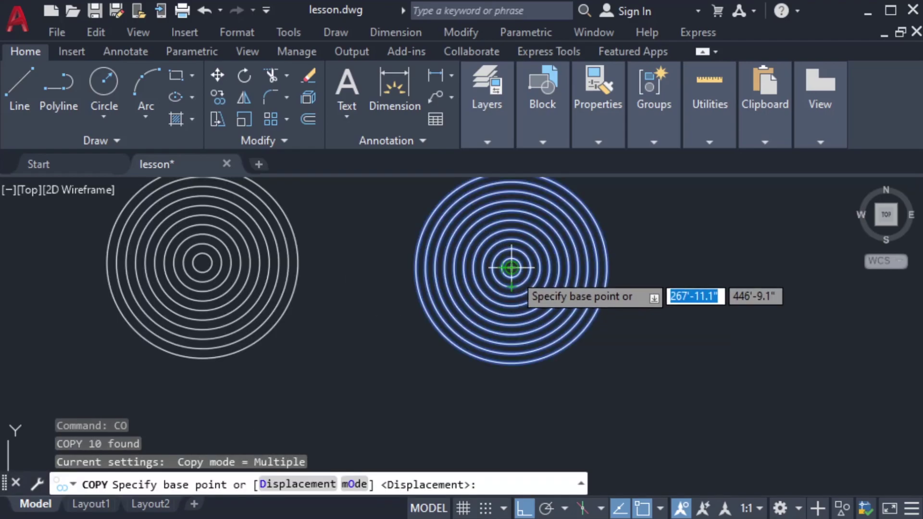
left_click(511, 268)
scroll(507, 268, "down", 3)
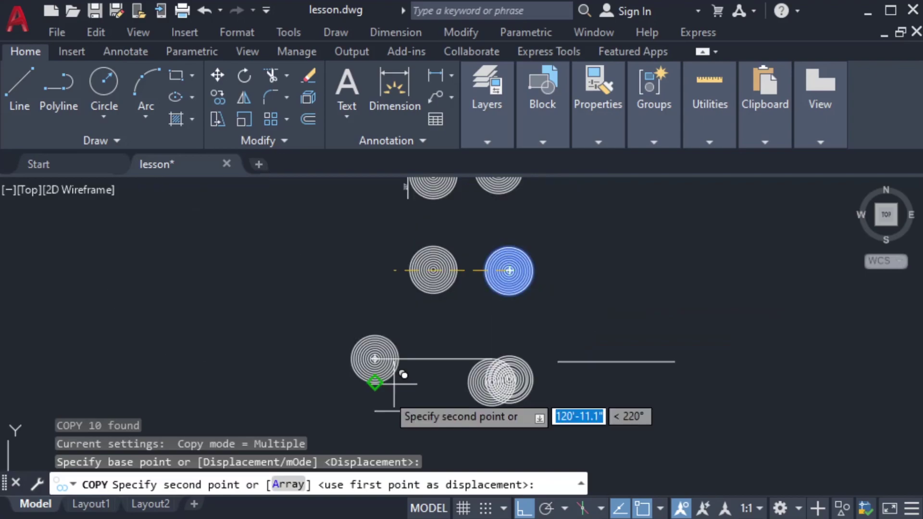
scroll(380, 337, "up", 4)
scroll(480, 365, "down", 2)
middle_click_drag(478, 365, 123, 361)
left_click(524, 508)
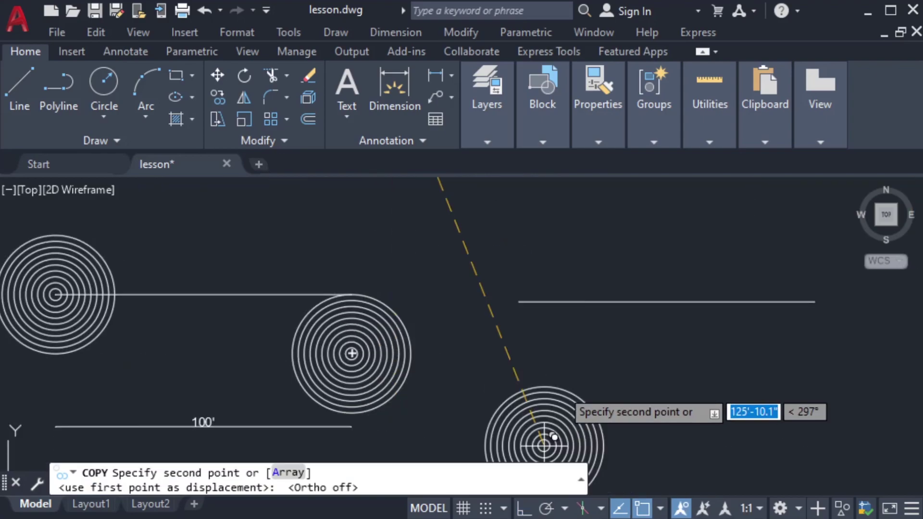
scroll(504, 267, "up", 5)
left_click(536, 347)
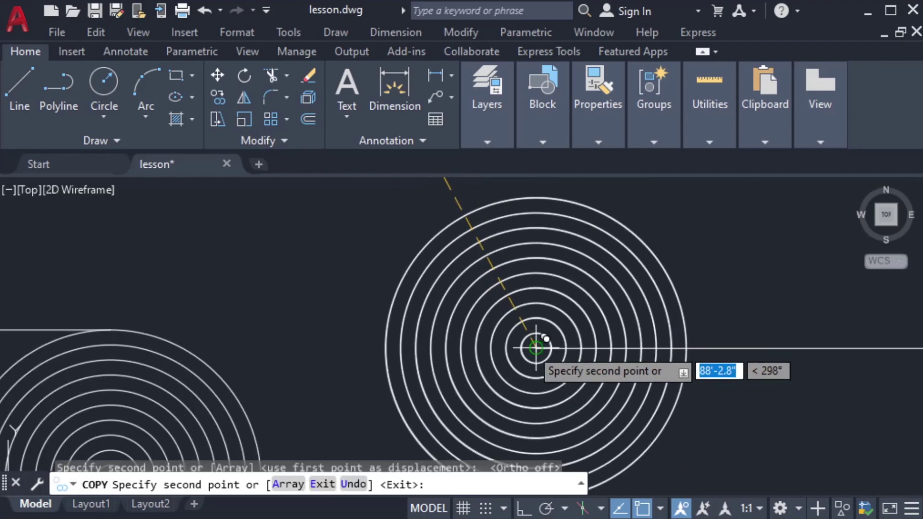
Step: Examine where the right end of the dimensioned reference line meets its lower concentric set, compare with the new line's free end, and end the copying
scroll(334, 289, "down", 2)
middle_click_drag(701, 400, 701, 313)
scroll(646, 304, "up", 1)
scroll(370, 351, "down", 2)
middle_click_drag(387, 364, 553, 362)
scroll(500, 331, "up", 2)
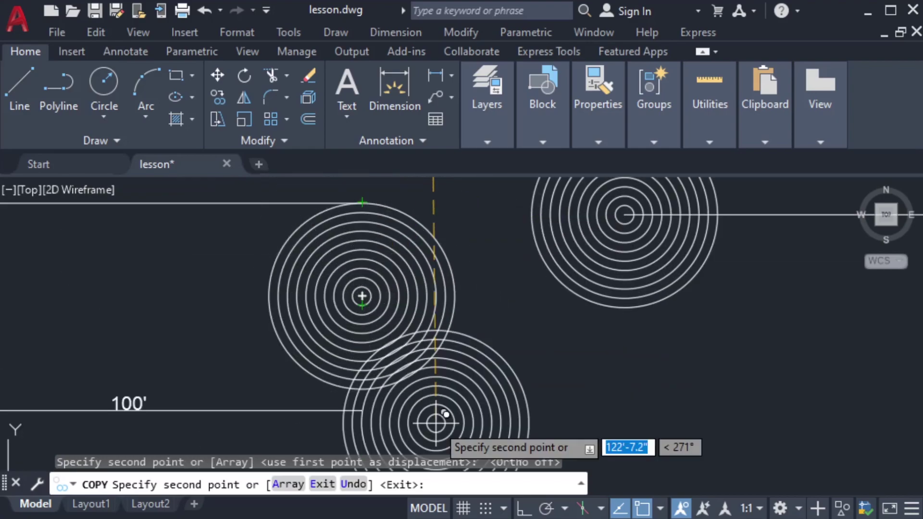
scroll(560, 397, "down", 1)
middle_click_drag(569, 387, 192, 374)
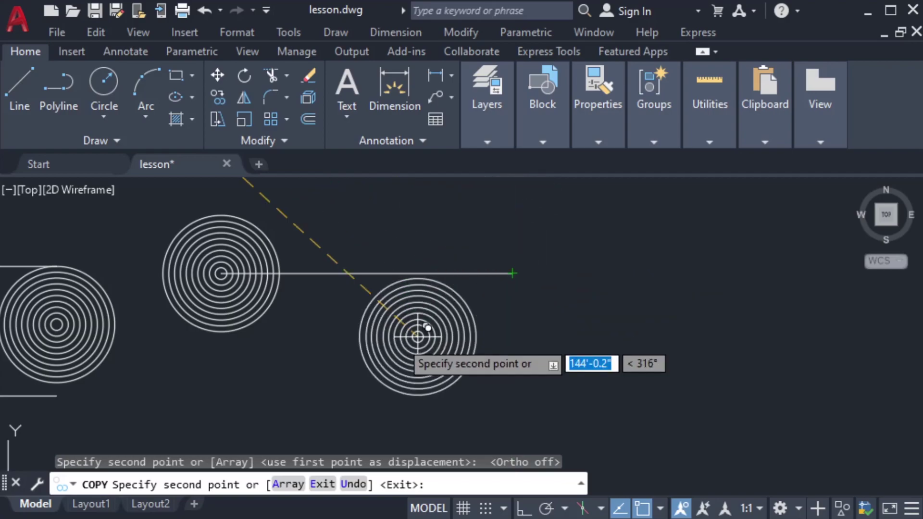
middle_click_drag(399, 347, 608, 336)
key("Escape")
scroll(591, 373, "down", 2)
scroll(359, 311, "up", 6)
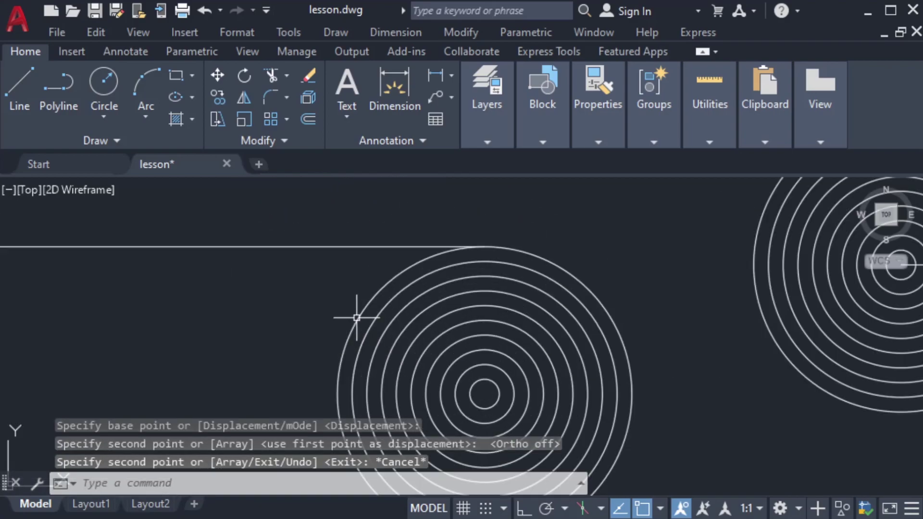
Step: Copy the right unconnected concentric set by its outer circle's top quadrant onto the right end of the separate 100' line
scroll(482, 249, "down", 5)
middle_click_drag(489, 230, 464, 397)
left_click(546, 352)
left_click(439, 255)
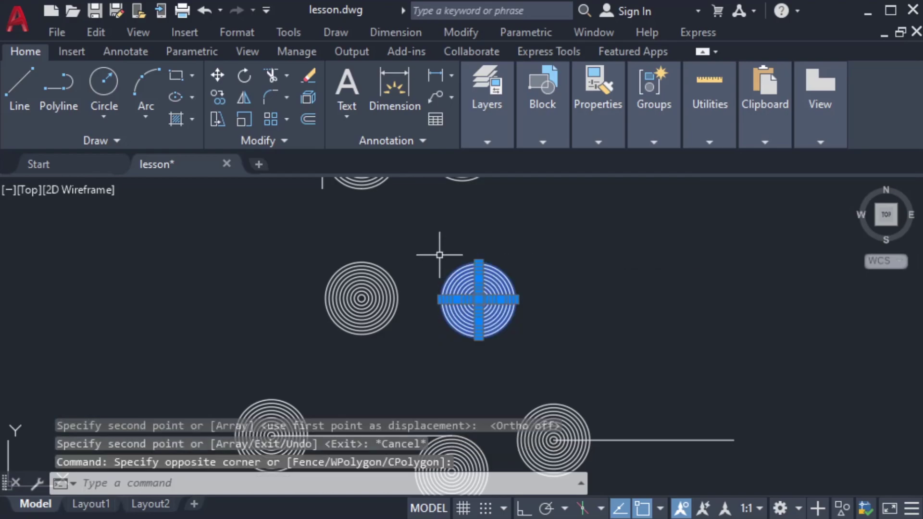
type("co")
key("Return")
scroll(475, 267, "up", 4)
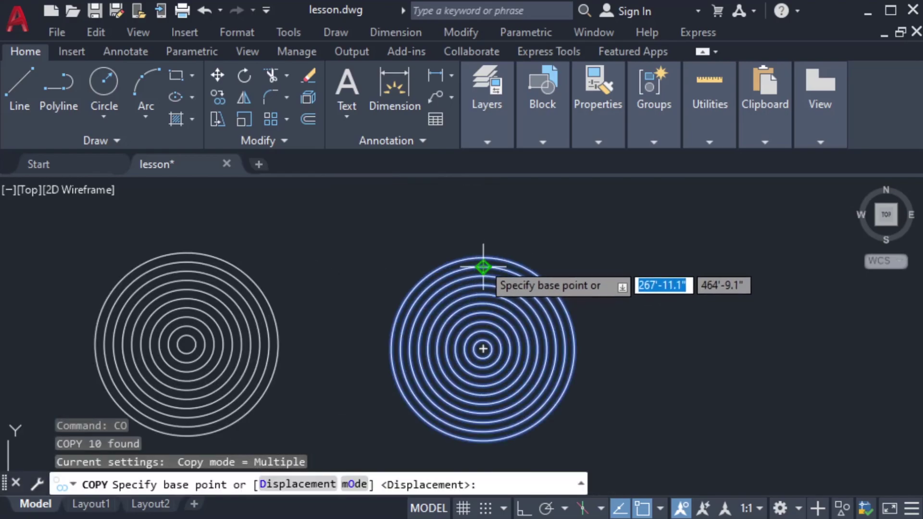
left_click(483, 257)
scroll(478, 261, "down", 4)
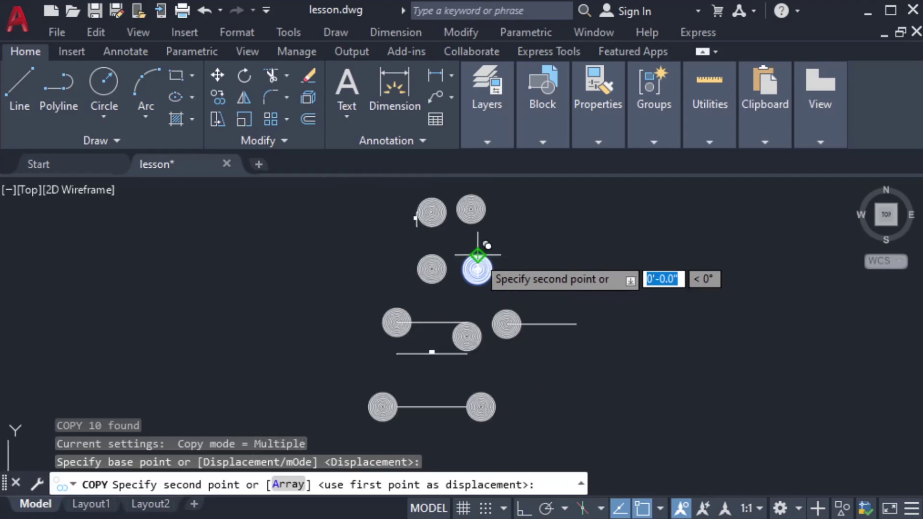
scroll(587, 330, "up", 3)
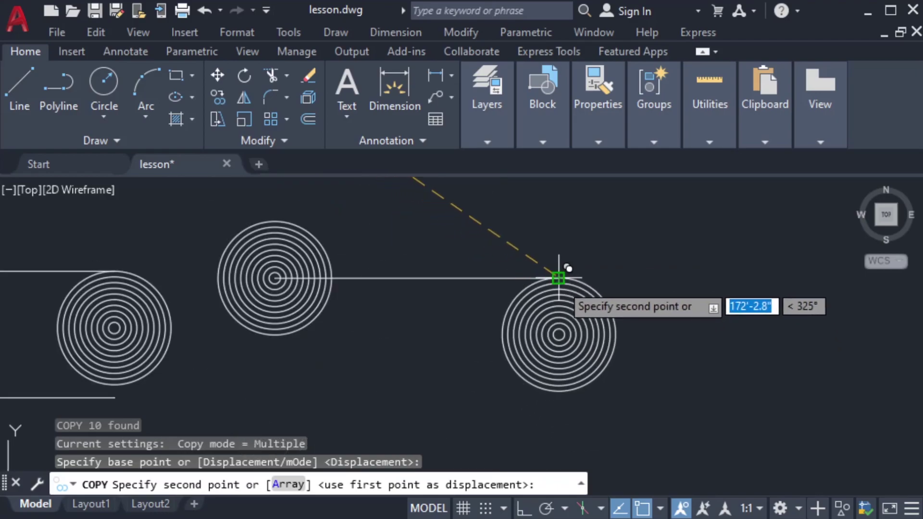
left_click(557, 278)
key("Escape")
scroll(774, 355, "down", 3)
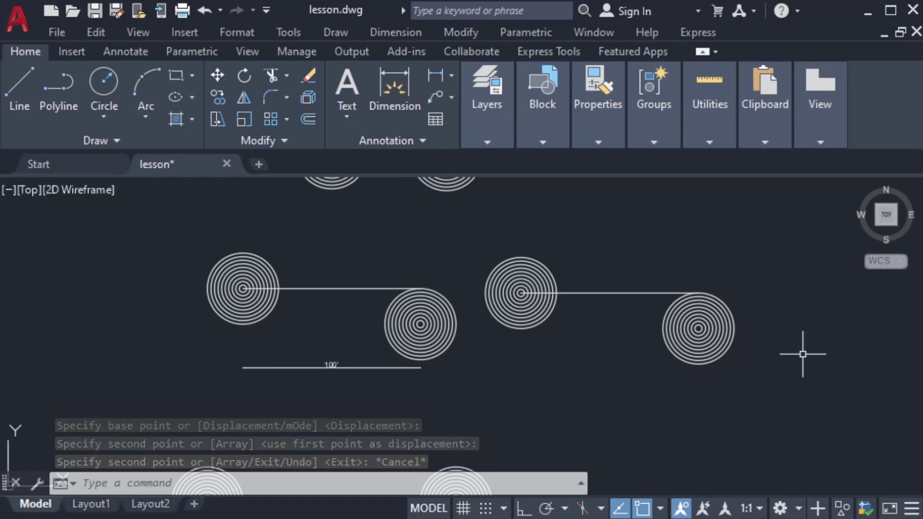
Step: Add a linear dimension to the horizontal line between the facing edges of the lowest joined sets, placing it below the line
scroll(772, 349, "up", 1)
scroll(299, 313, "up", 3)
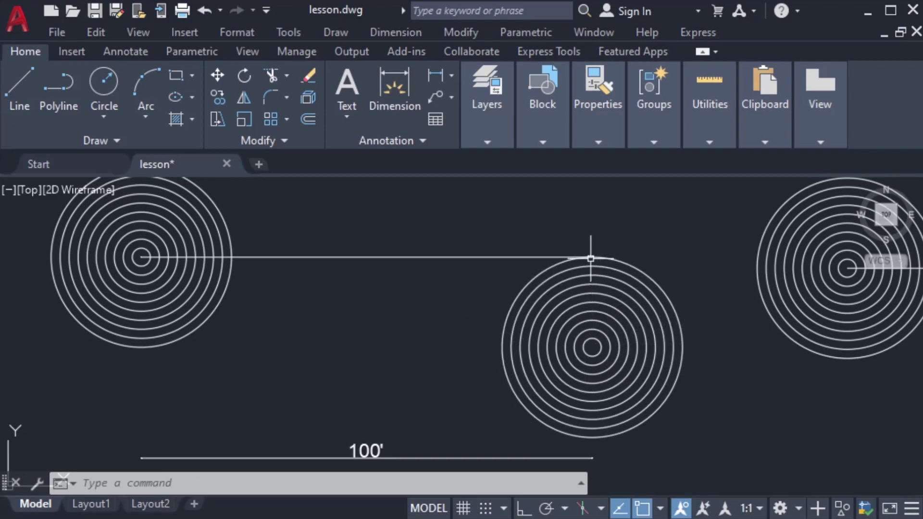
scroll(307, 348, "down", 5)
middle_click_drag(413, 435, 404, 307)
scroll(371, 316, "up", 4)
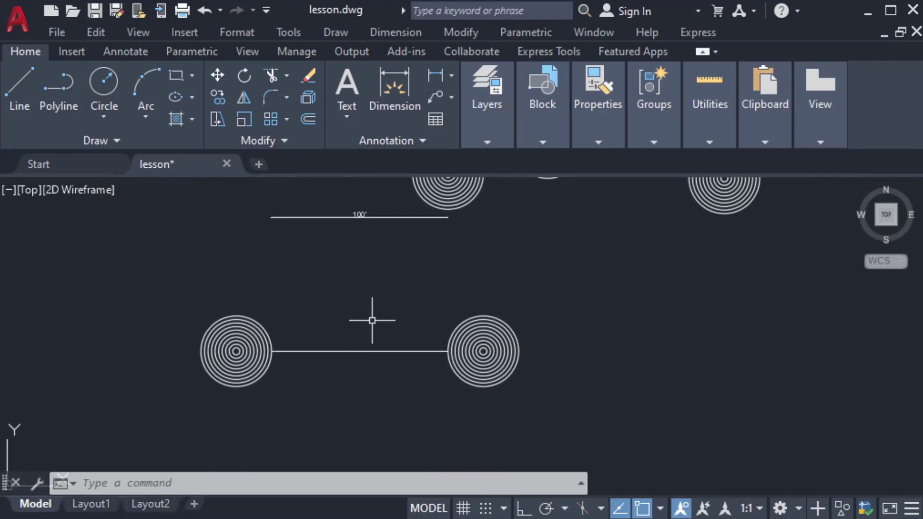
scroll(302, 366, "up", 2)
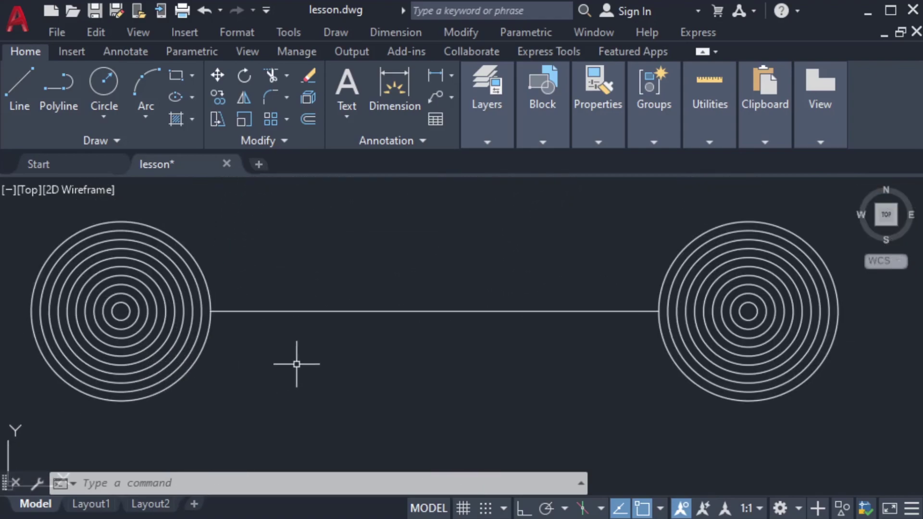
type("di")
key("Return")
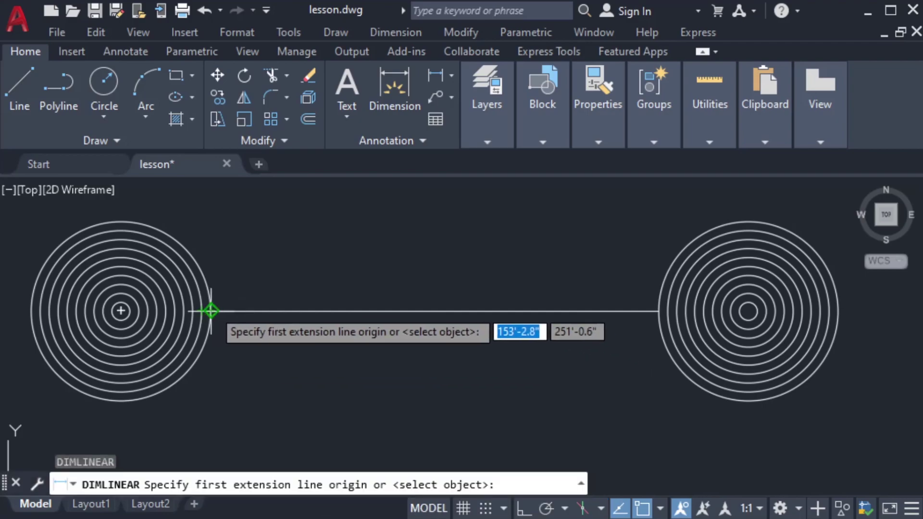
left_click(211, 311)
left_click(659, 311)
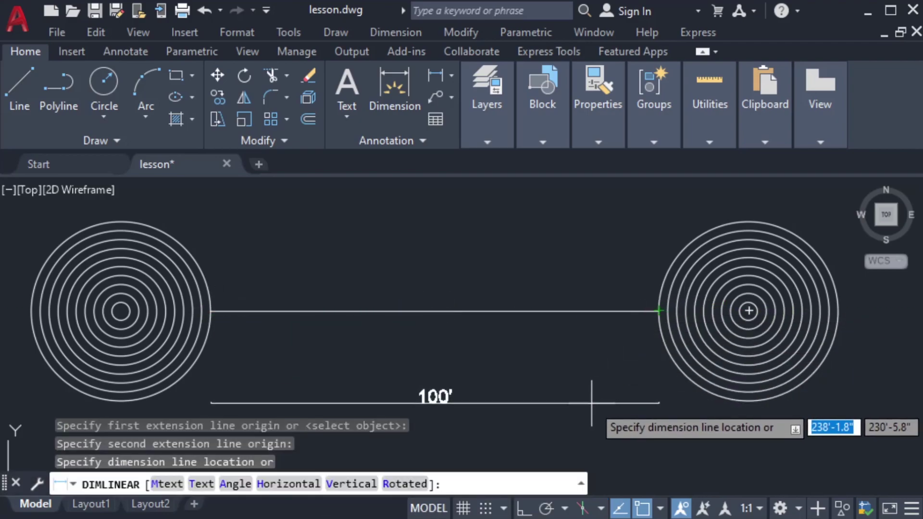
left_click(597, 386)
key("Escape")
Step: Draw a horizontal line 100' long with Ortho on, in the empty space right of the lowest joined sets
scroll(665, 418, "down", 4)
middle_click_drag(665, 419, 441, 387)
scroll(465, 395, "up", 2)
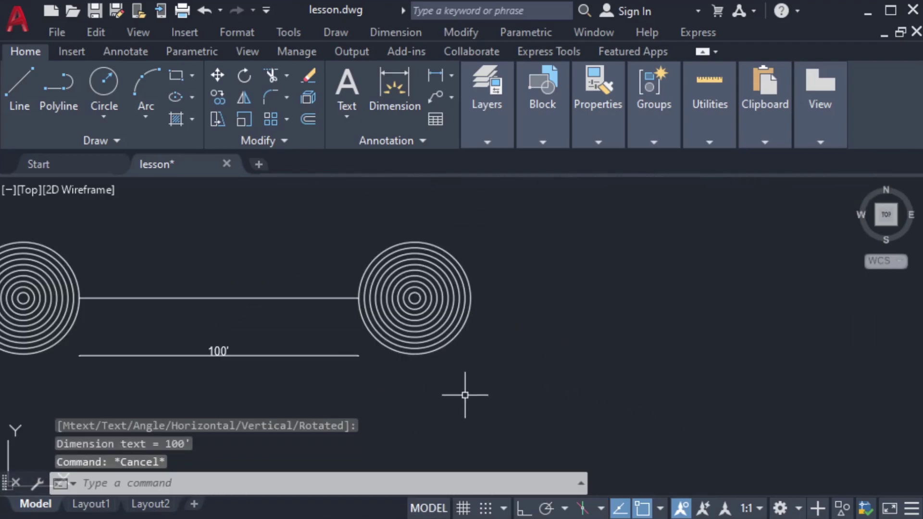
key("Return")
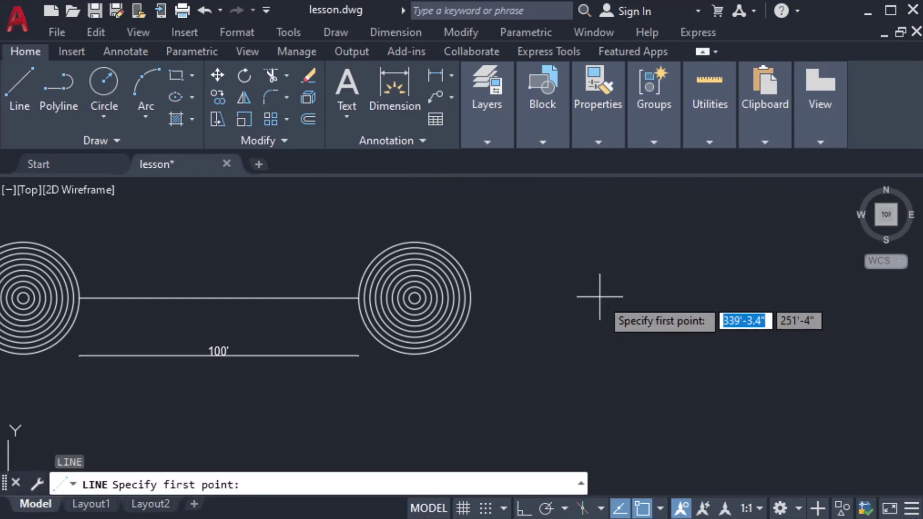
left_click(598, 297)
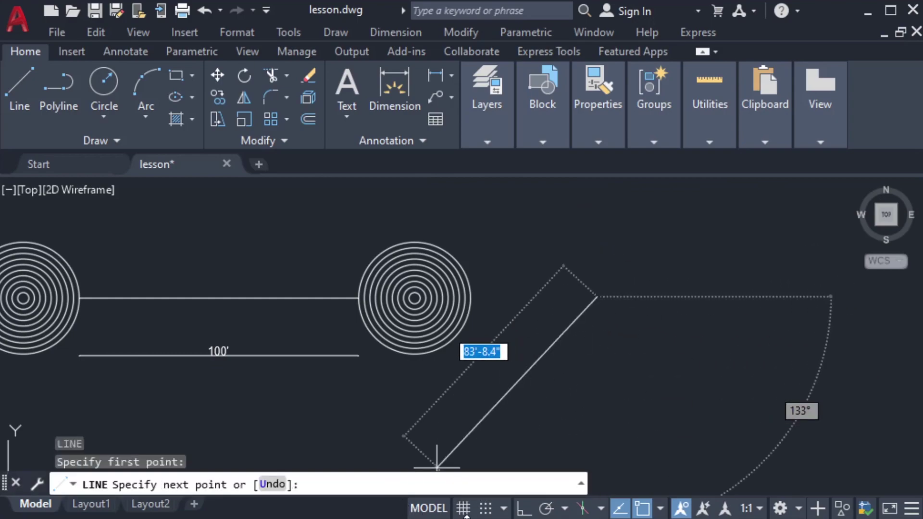
left_click(526, 512)
type("100")
key("Return")
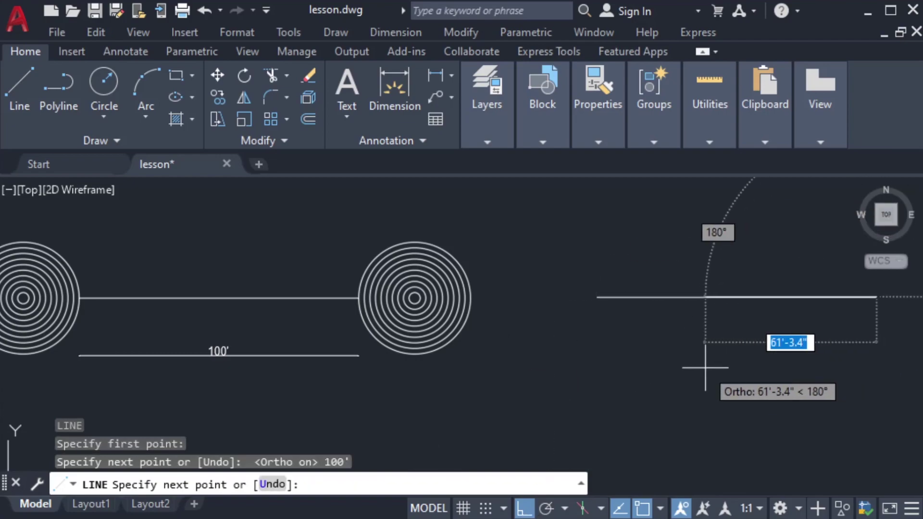
key("Escape")
Step: Copy the concentric set below the upper line's right end by its outer left quadrant onto the new line's right end, with Ortho off
scroll(401, 398, "down", 4)
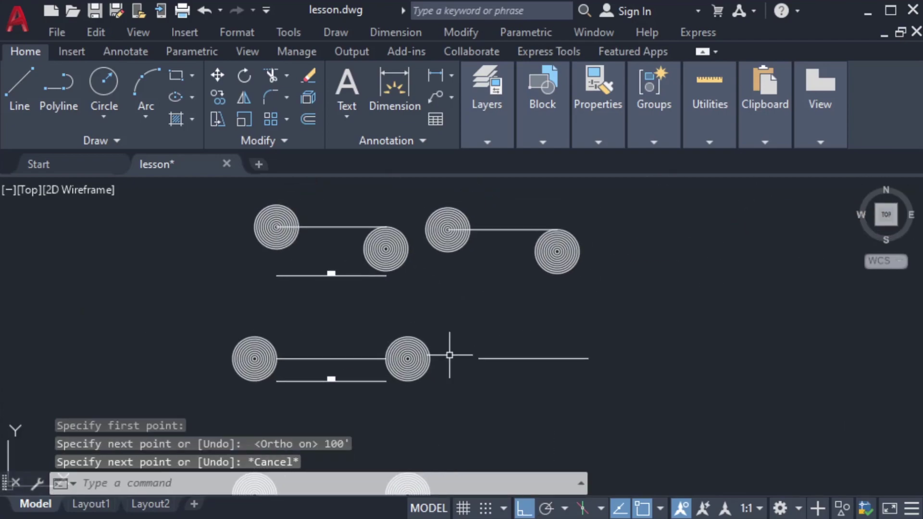
left_click(592, 274)
left_click(560, 240)
scroll(560, 240, "up", 4)
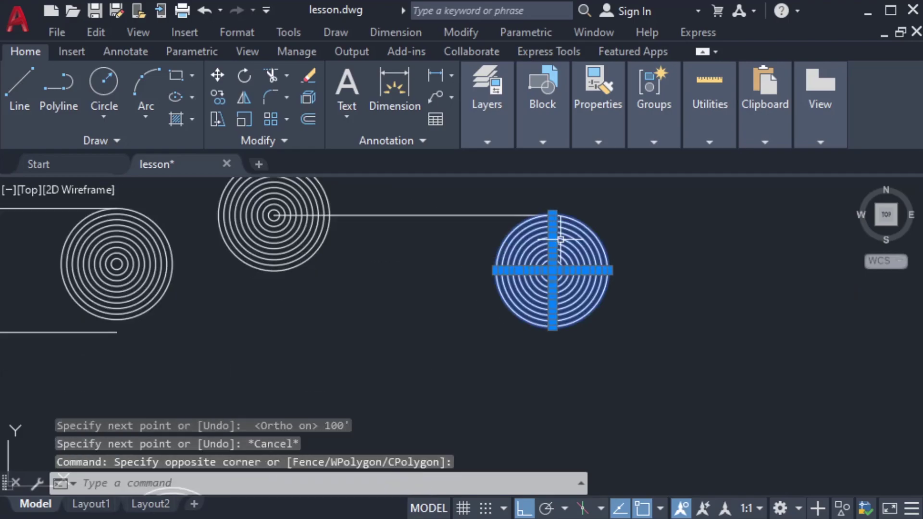
middle_click_drag(324, 335, 396, 245)
middle_click_drag(309, 366, 441, 255)
scroll(330, 347, "up", 2)
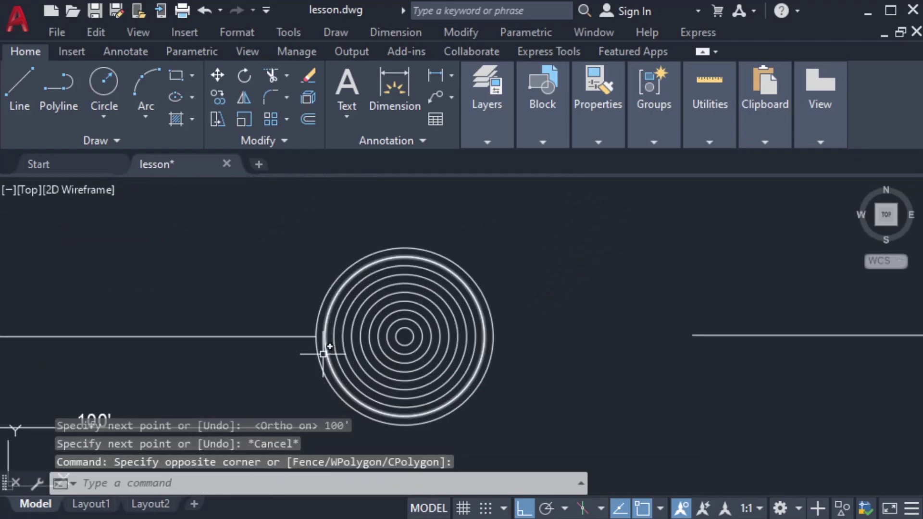
scroll(302, 384, "down", 2)
middle_click_drag(505, 240, 425, 390)
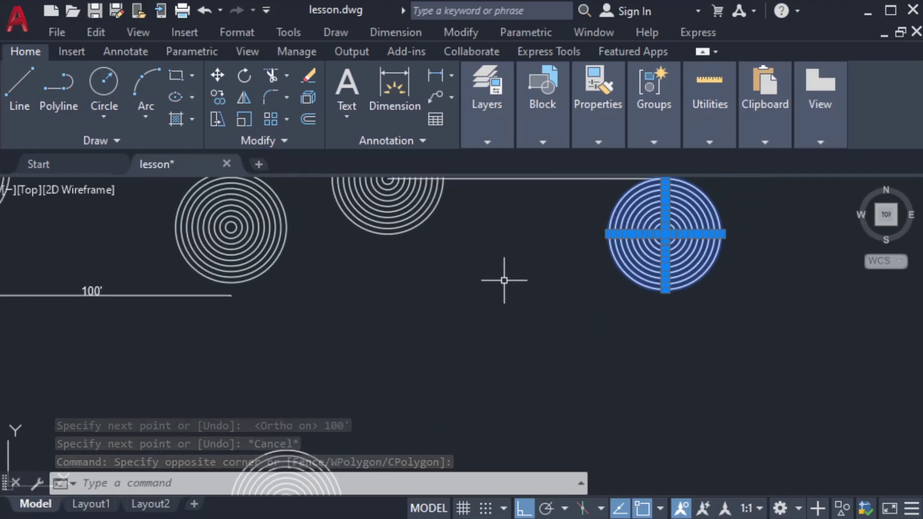
middle_click_drag(576, 240, 485, 331)
type("CO")
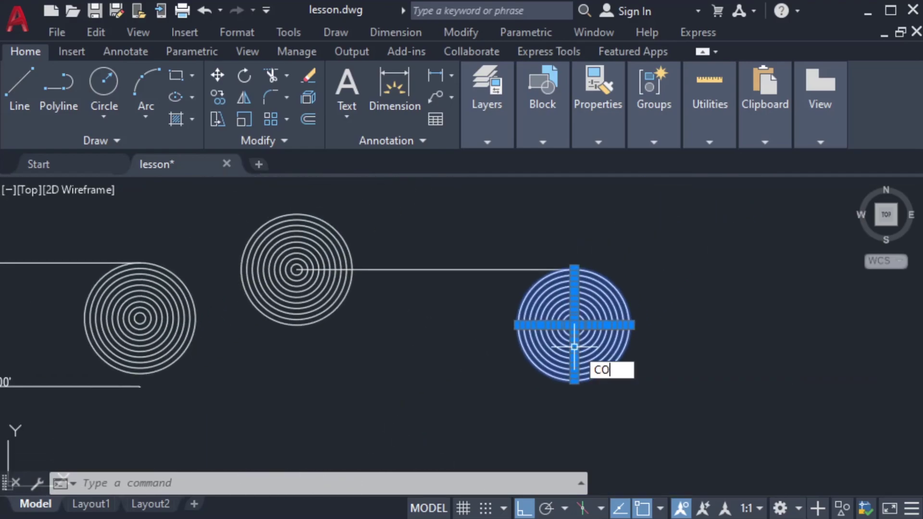
key("Return")
scroll(553, 344, "up", 2)
left_click(519, 315)
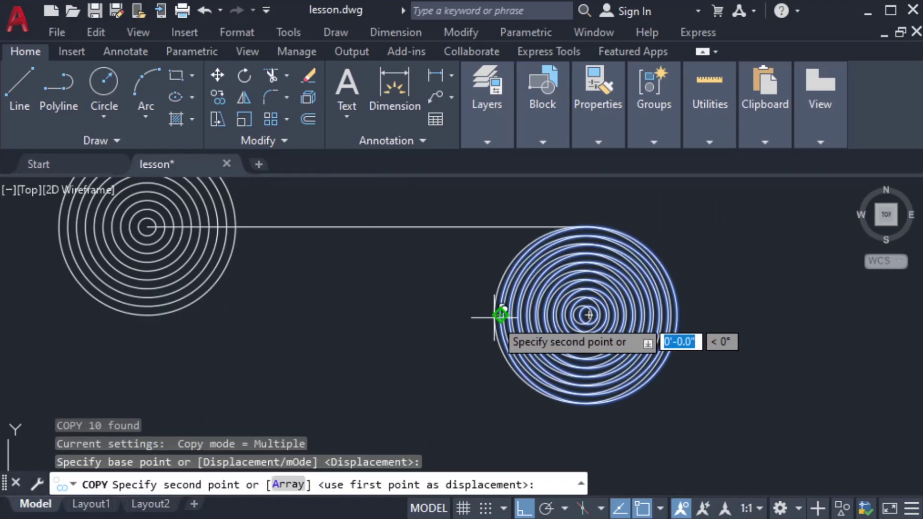
scroll(515, 314, "down", 6)
scroll(548, 405, "up", 4)
key("F8")
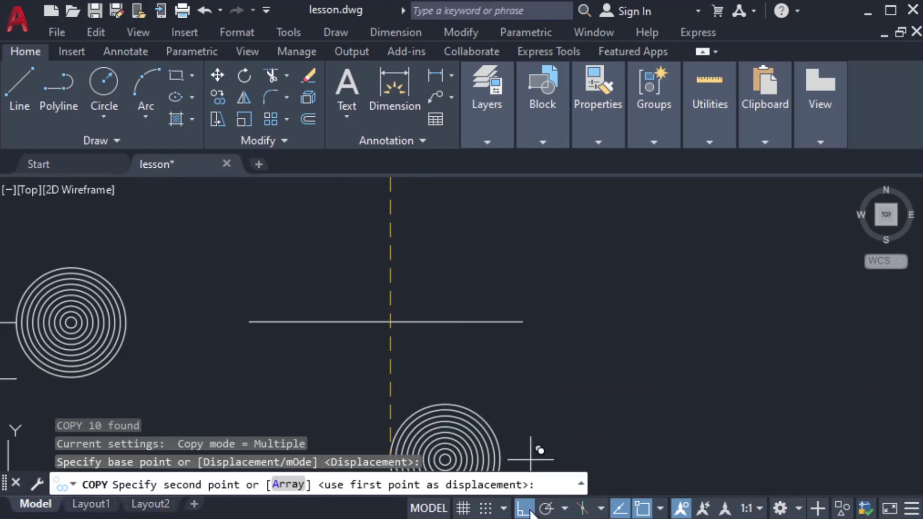
left_click(524, 320)
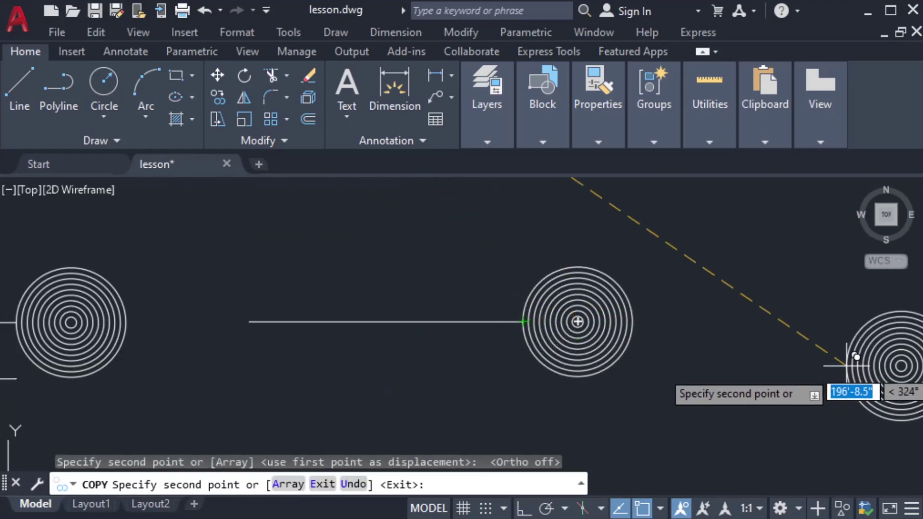
scroll(650, 371, "down", 5)
key("Escape")
Step: Copy the same concentric set by its outer circle's right quadrant onto the left end of the new 100' line
left_click(640, 337)
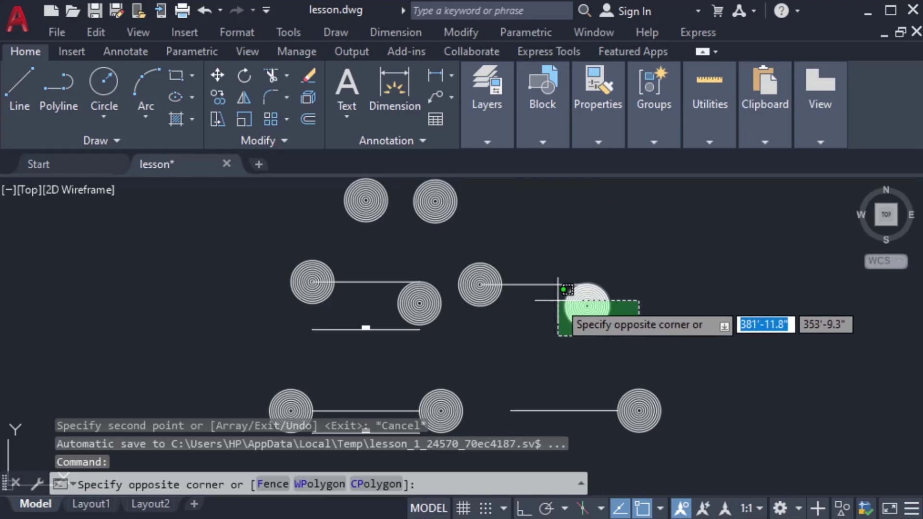
left_click(561, 302)
scroll(605, 295, "up", 6)
type("o")
key("Return")
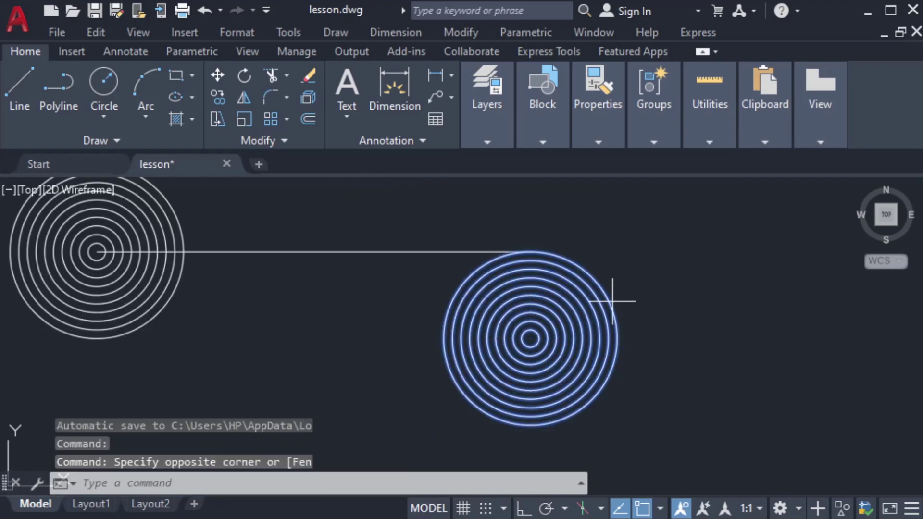
left_click(619, 338)
scroll(616, 343, "down", 5)
scroll(558, 431, "up", 5)
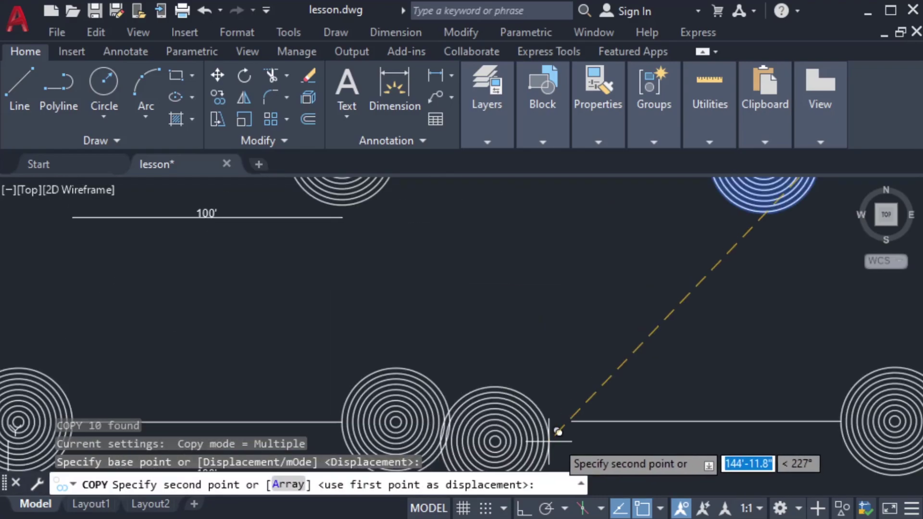
left_click(576, 412)
key("Escape")
scroll(697, 351, "down", 5)
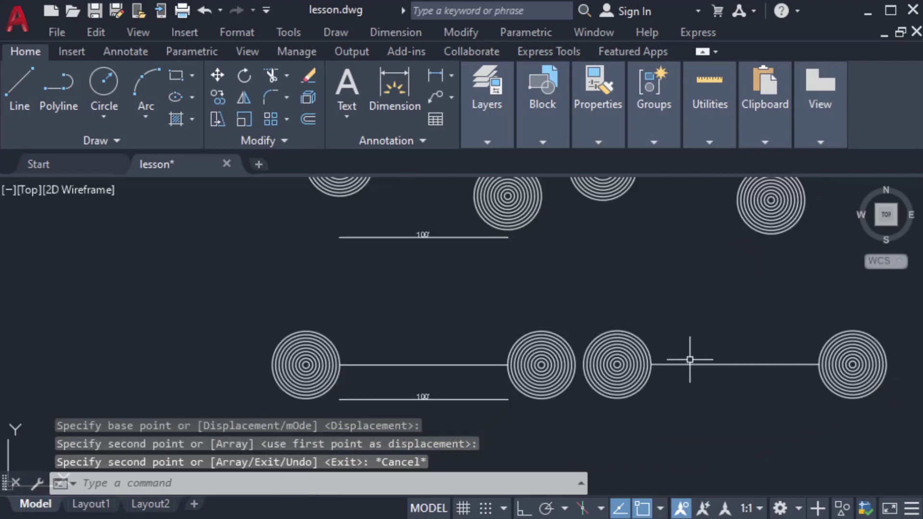
scroll(645, 360, "up", 2)
middle_click_drag(692, 363, 689, 360)
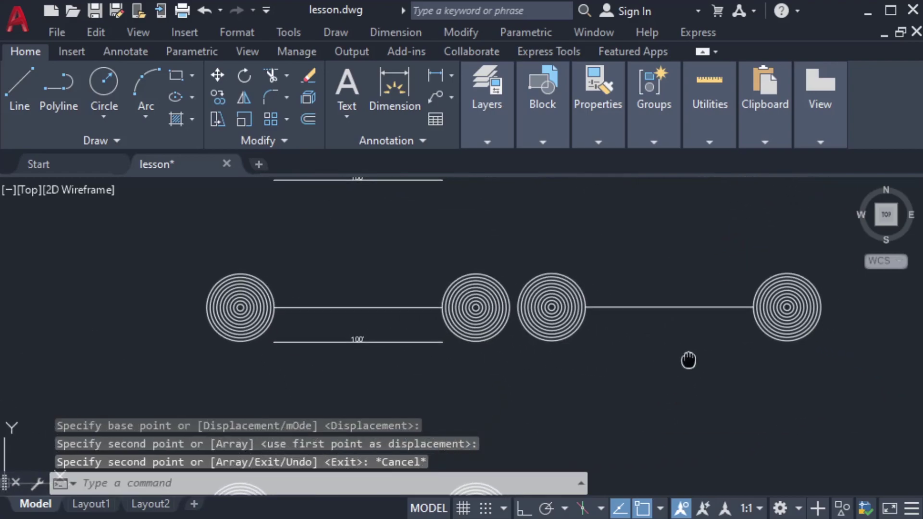
Step: Add a linear dimension to the new line joining the upper right pair of concentric sets, placing it below the line
type("dli")
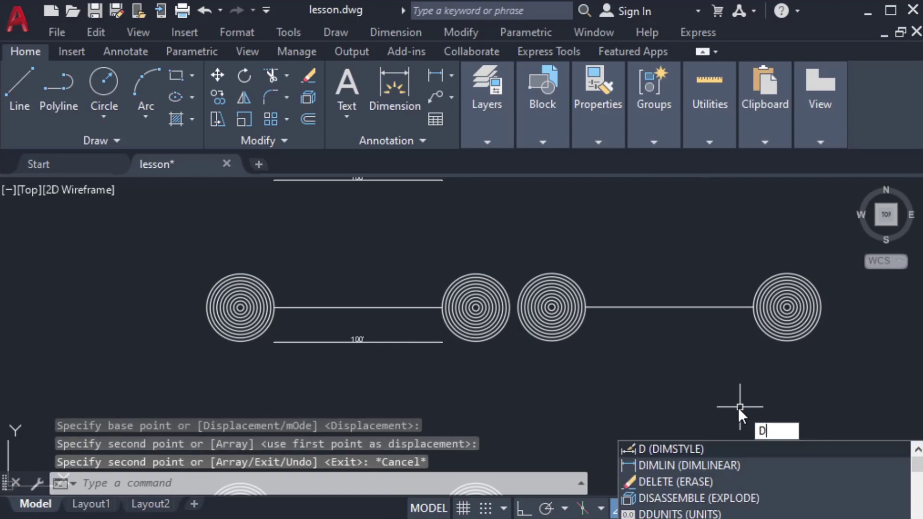
key("Return")
left_click(586, 307)
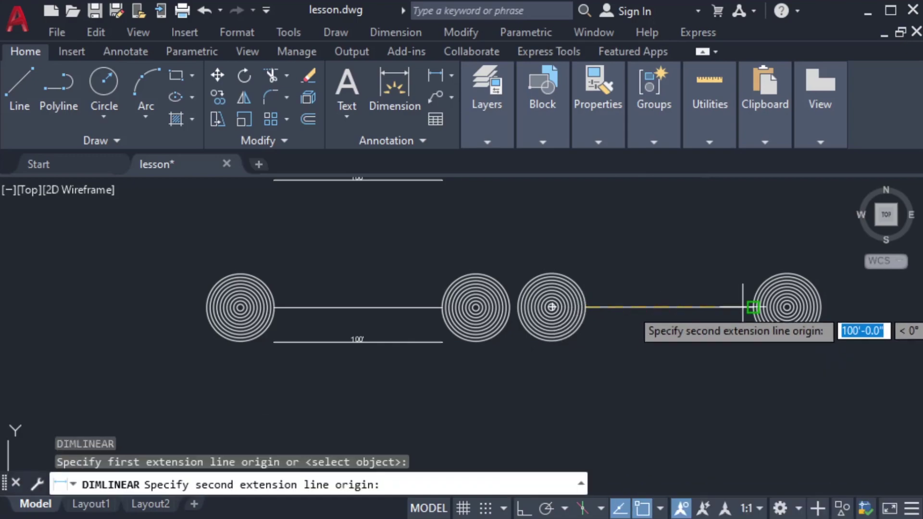
left_click(754, 307)
left_click(713, 344)
Step: Add a linear dimension between the facing outer quadrants of the lower pair joined centre to centre, placing it below the circles
scroll(679, 402, "down", 3)
middle_click_drag(628, 464, 624, 412)
scroll(612, 354, "up", 1)
scroll(460, 389, "up", 2)
scroll(468, 380, "up", 2)
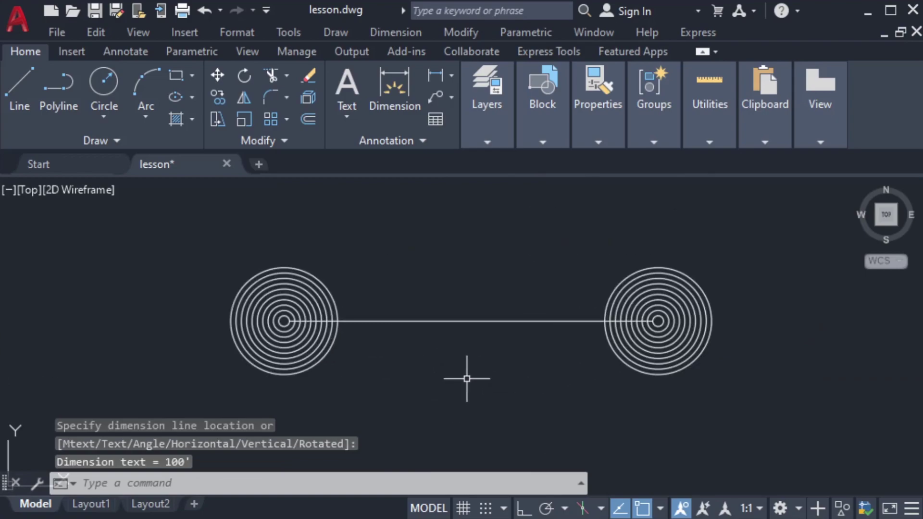
type("dli")
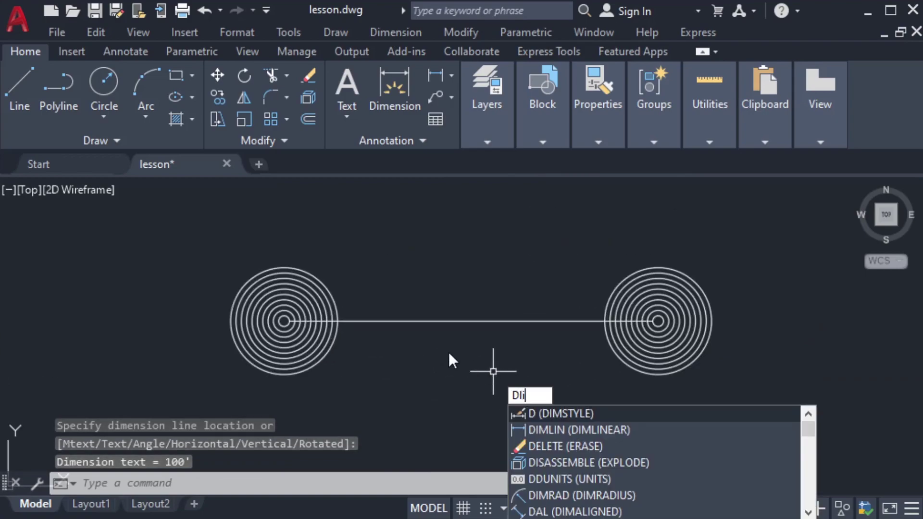
key("Return")
left_click(284, 320)
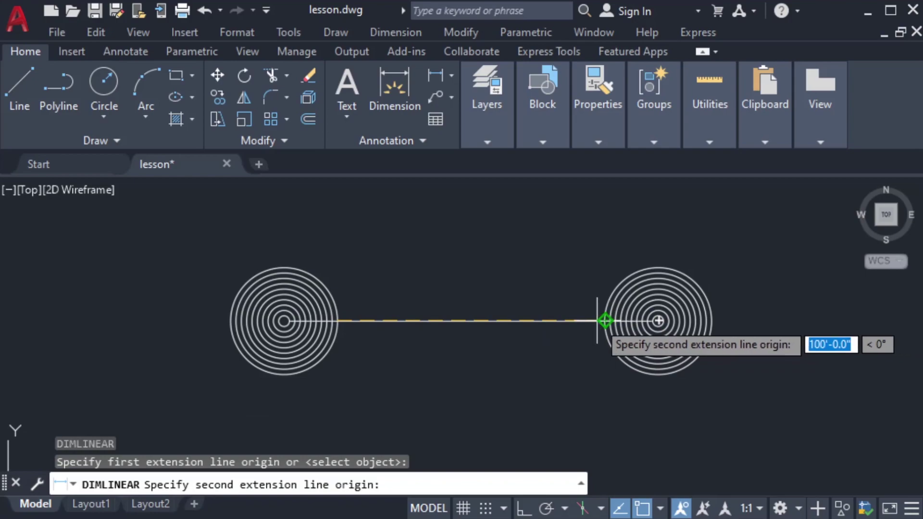
left_click(605, 320)
left_click(601, 395)
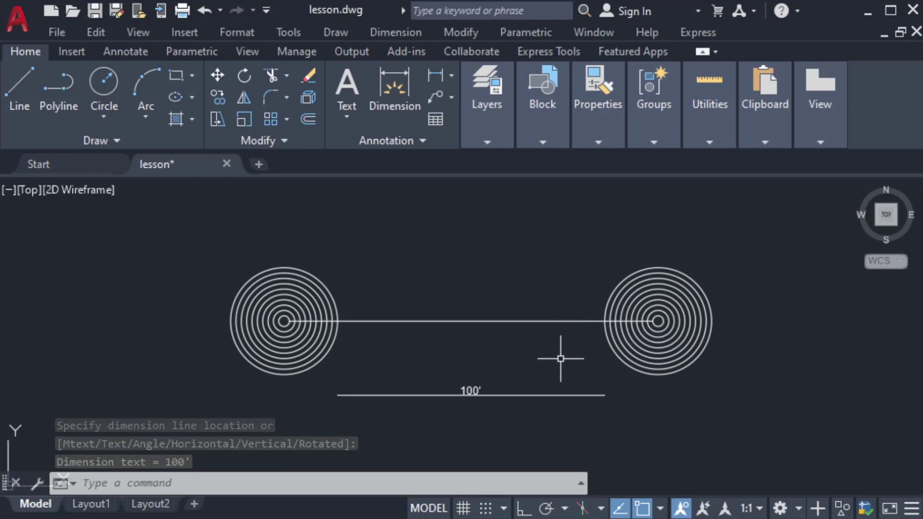
Step: Copy the upper right pair and its line, without the dimension, from the line's midpoint to about 124' straight down, beside the lower pair
scroll(561, 364, "down", 2)
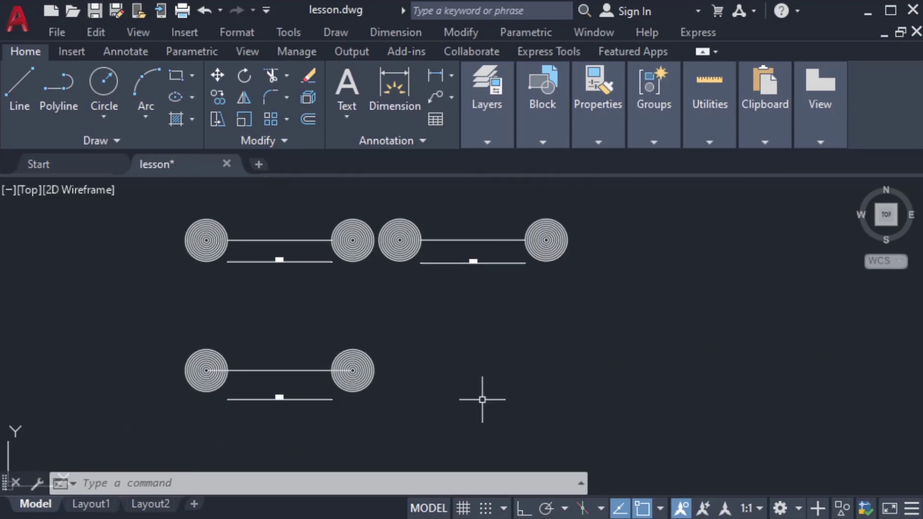
scroll(455, 249, "up", 2)
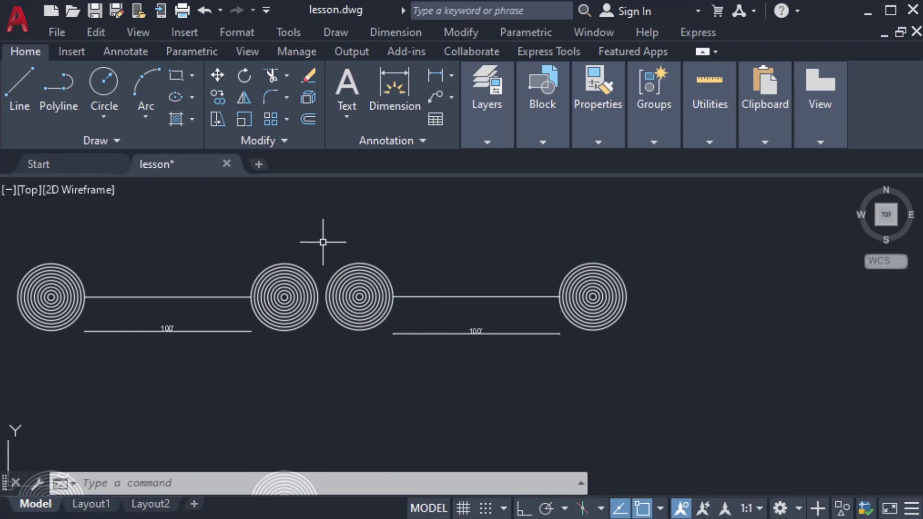
left_click(323, 241)
left_click(643, 331)
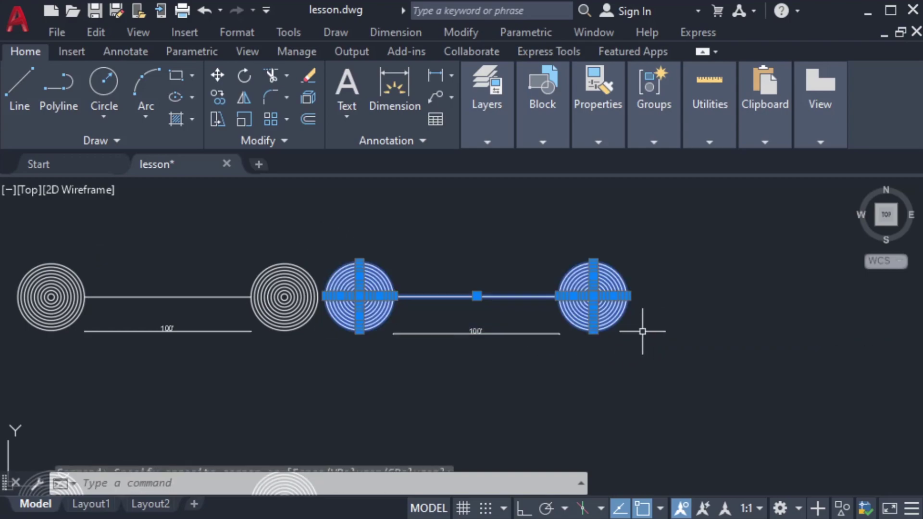
type("co")
key("Return")
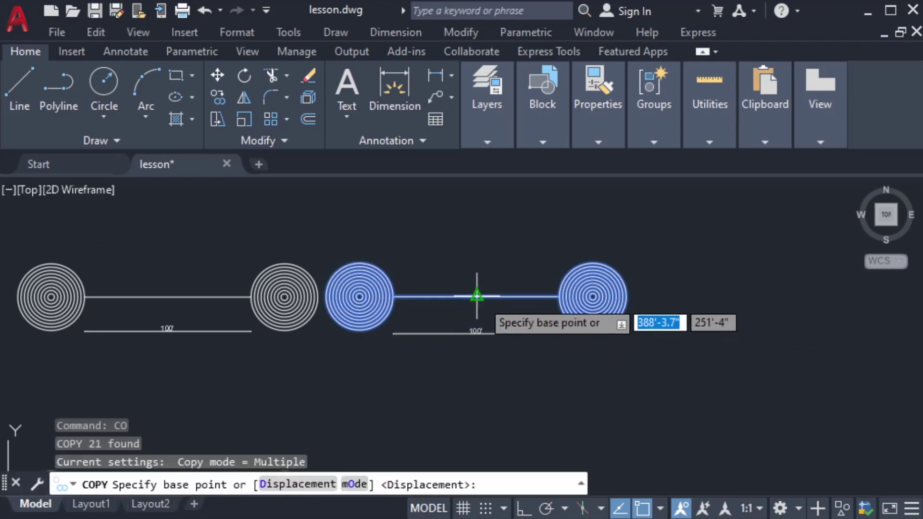
left_click(476, 296)
scroll(478, 296, "down", 2)
scroll(479, 402, "up", 2)
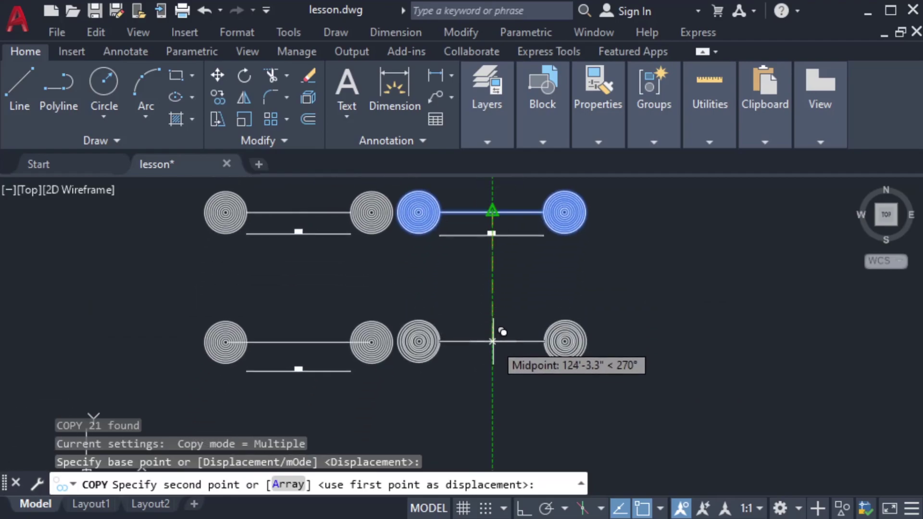
left_click(494, 339)
key("Escape")
Step: Extend the copied line's right end through the rings to the innermost circle of the right set, using all objects as boundaries
scroll(382, 370, "up", 6)
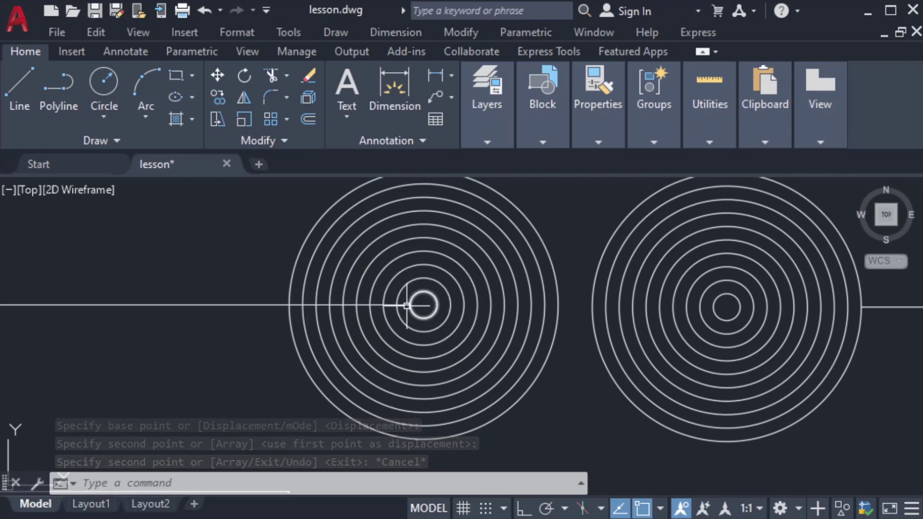
scroll(639, 336, "down", 4)
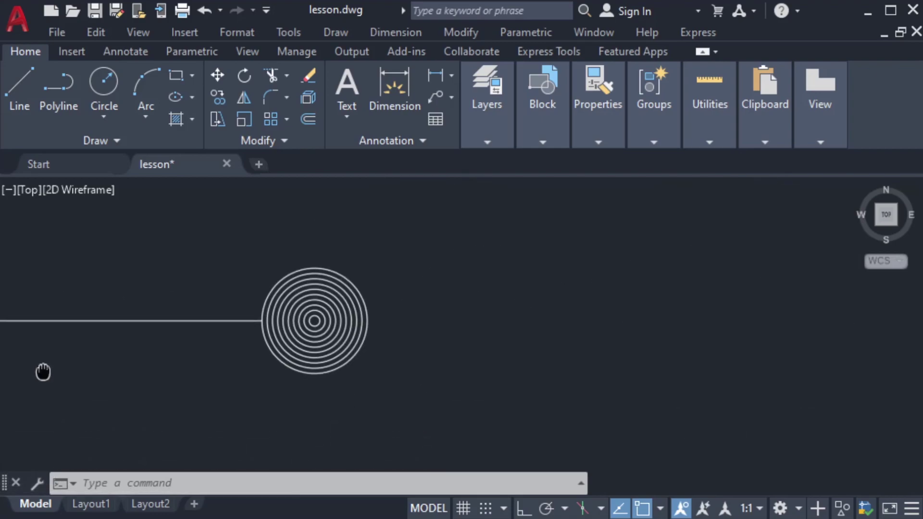
scroll(144, 327, "up", 3)
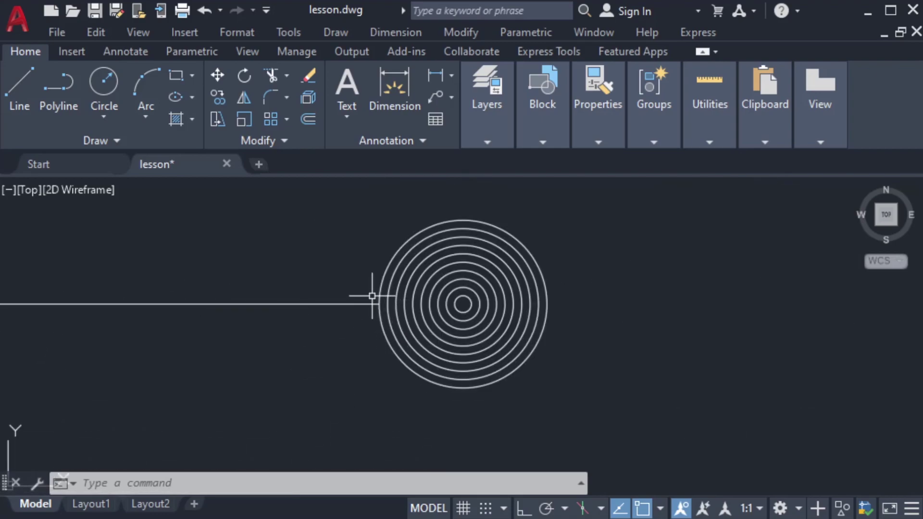
scroll(456, 302, "up", 2)
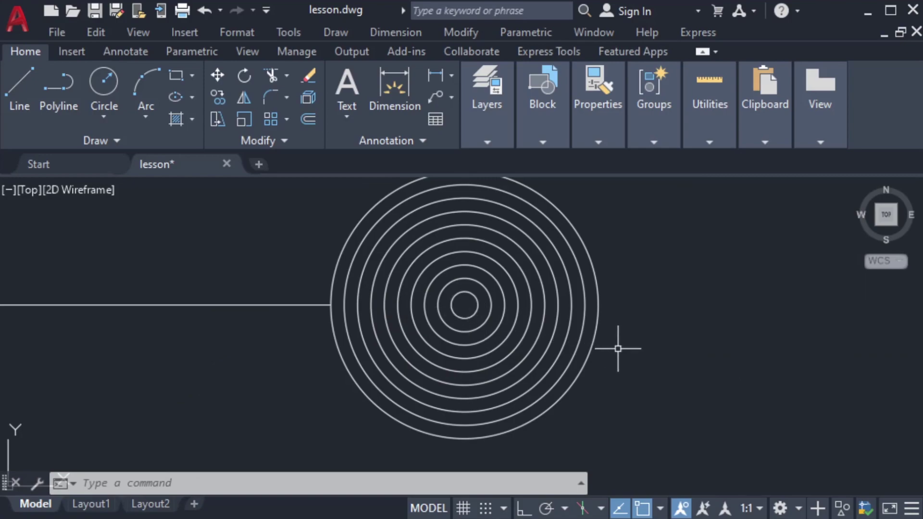
middle_click_drag(618, 348, 632, 375)
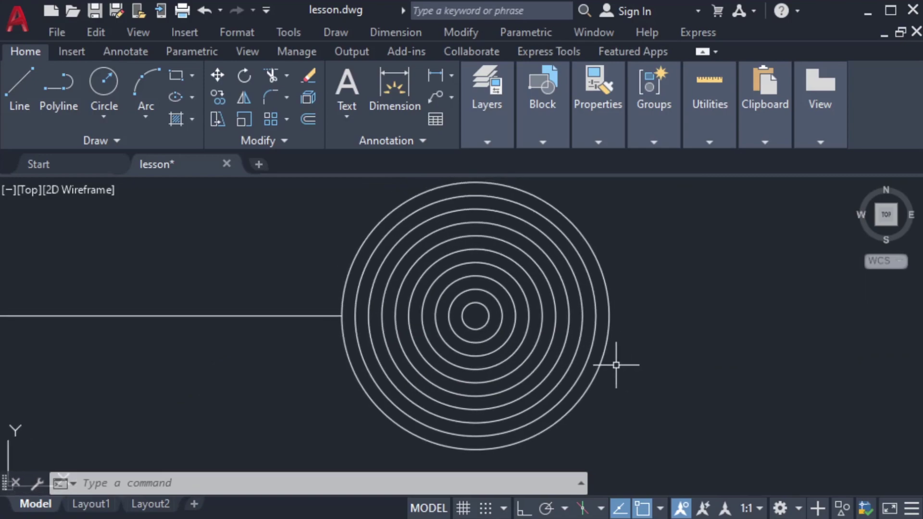
type("e")
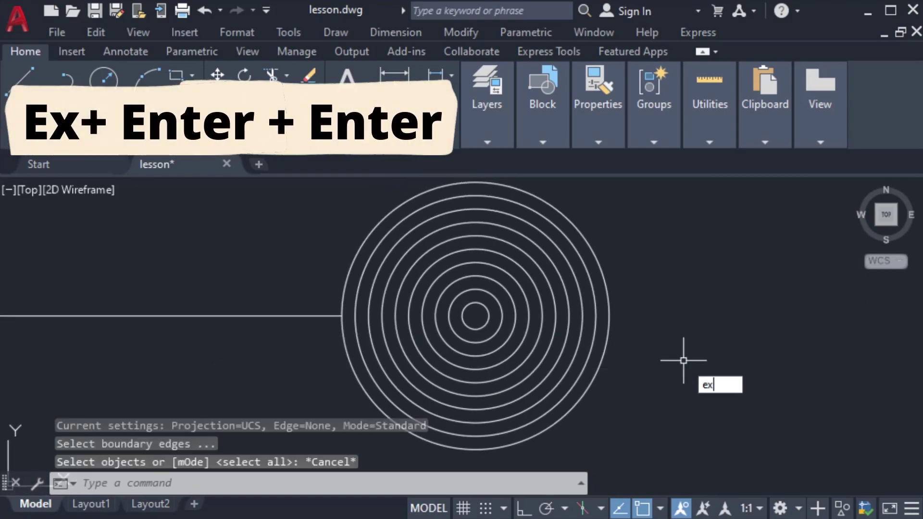
type("x")
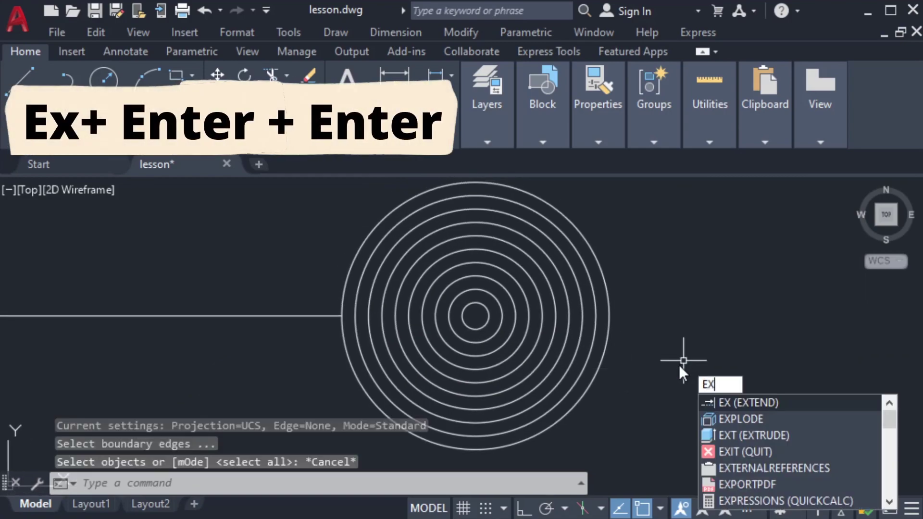
key("Return")
key("Return")
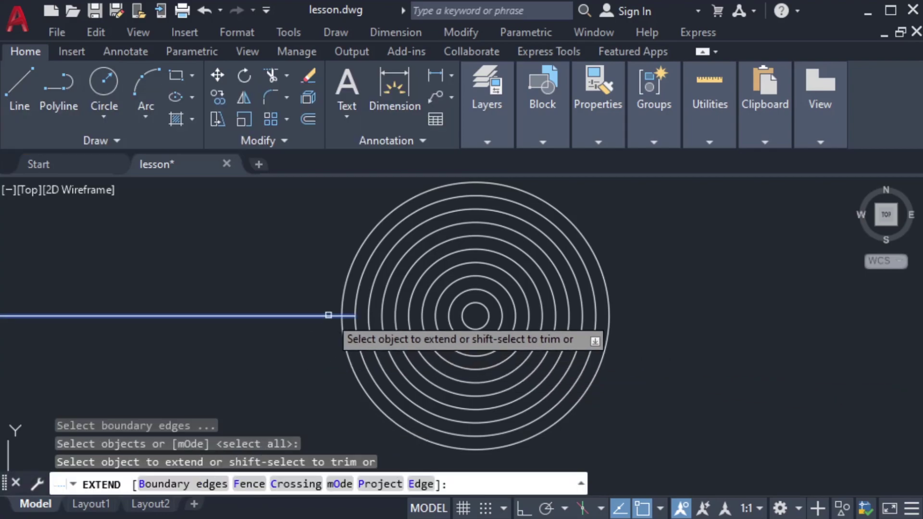
scroll(327, 315, "up", 2)
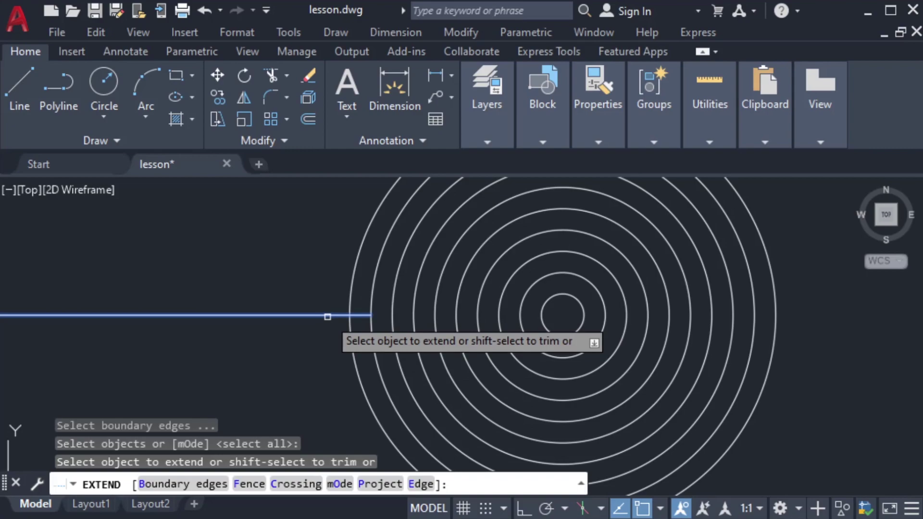
left_click(328, 317)
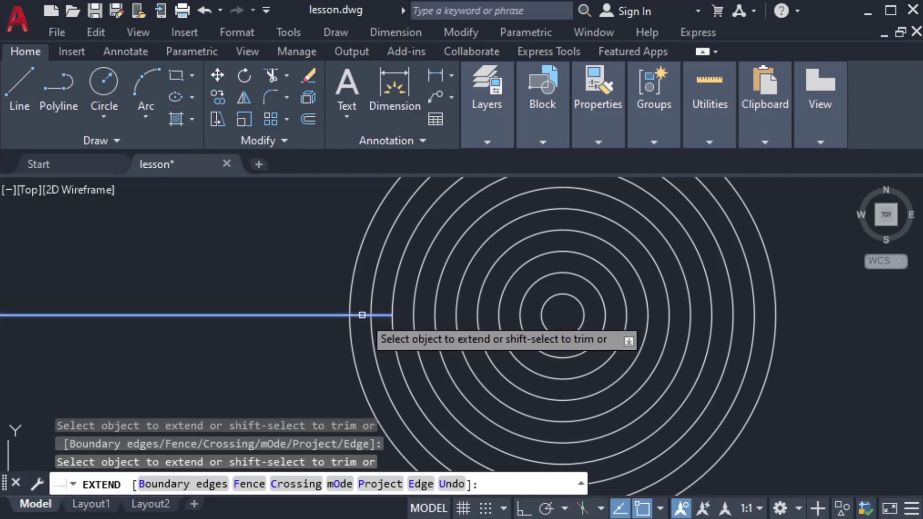
left_click(382, 316)
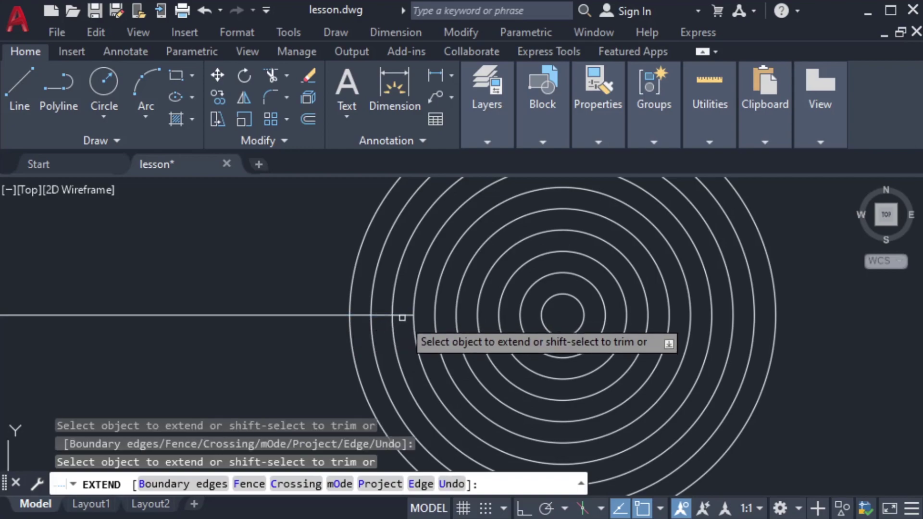
left_click(402, 316)
left_click(423, 316)
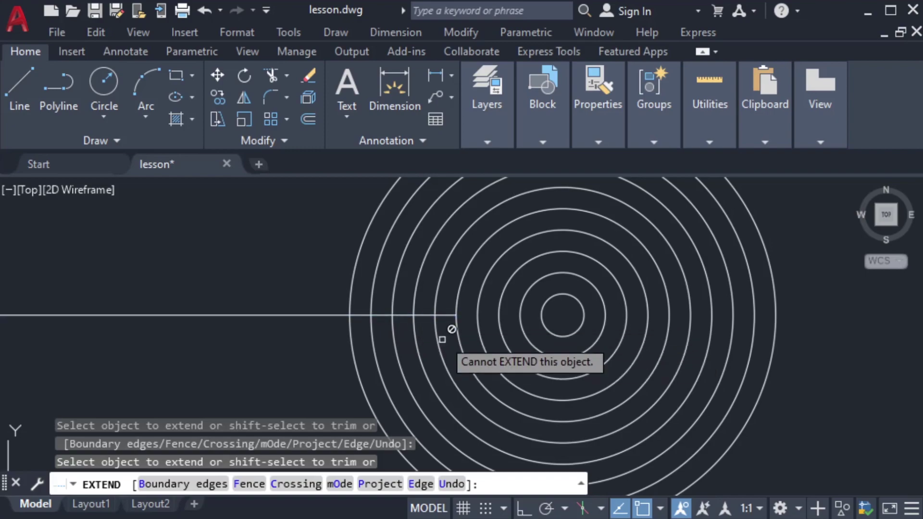
left_click(442, 315)
left_click(462, 315)
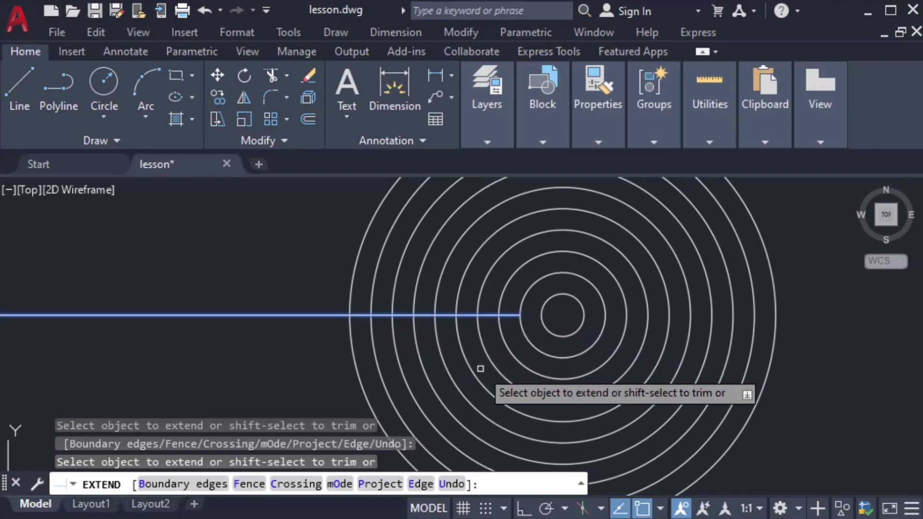
left_click(486, 316)
left_click(511, 315)
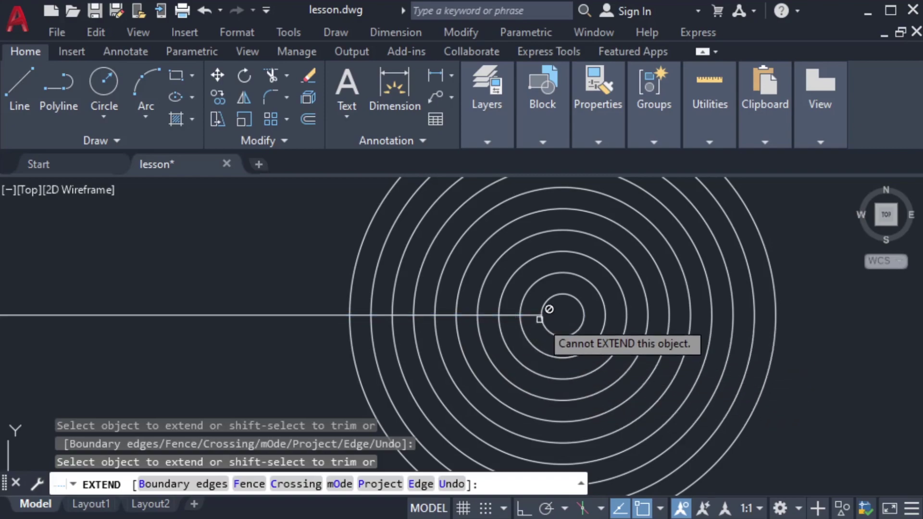
key("Escape")
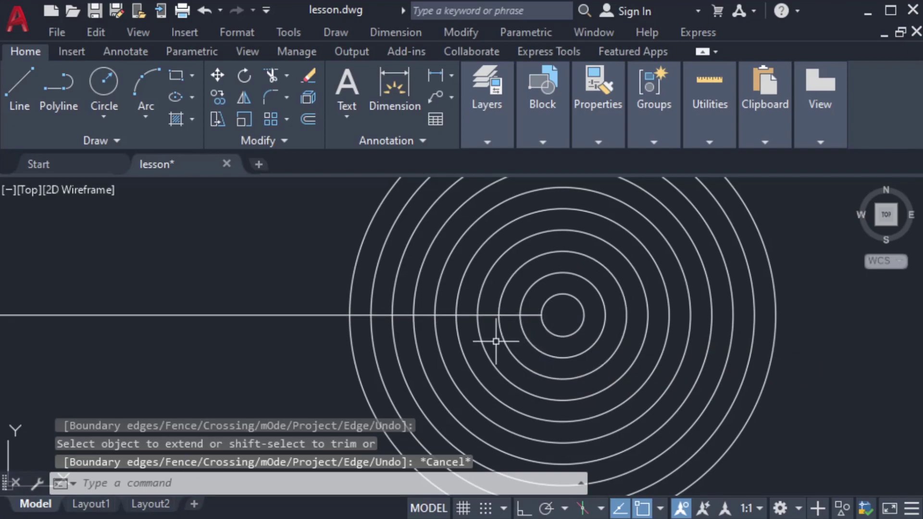
Step: Examine where the neighbouring lower left pair's connecting line ends inside its concentric sets
scroll(505, 336, "down", 4)
middle_click_drag(340, 365, 570, 343)
mouse_move(302, 344)
middle_mouse_down()
mouse_move(389, 375)
mouse_move(420, 371)
middle_mouse_up()
mouse_move(157, 406)
middle_mouse_down()
mouse_move(678, 423)
mouse_move(238, 393)
middle_mouse_up()
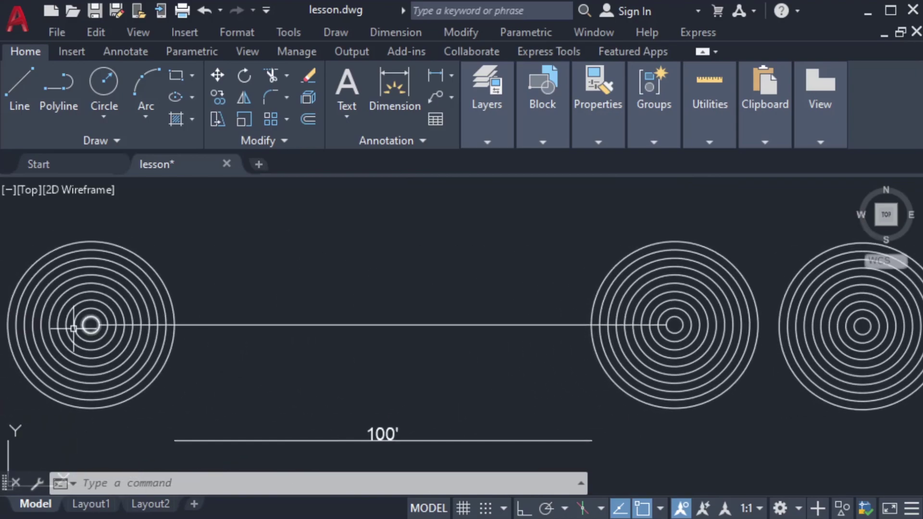
scroll(115, 340, "up", 2)
scroll(452, 407, "down", 2)
Step: Extend the copied line's left end to the left set's innermost circle, using only that circle as the boundary edge
middle_click_drag(539, 406, 15, 398)
middle_click_drag(438, 384, 334, 382)
scroll(315, 371, "up", 2)
mouse_move(575, 401)
middle_mouse_down()
mouse_move(543, 411)
mouse_move(623, 363)
middle_mouse_up()
scroll(511, 368, "up", 2)
scroll(587, 379, "down", 2)
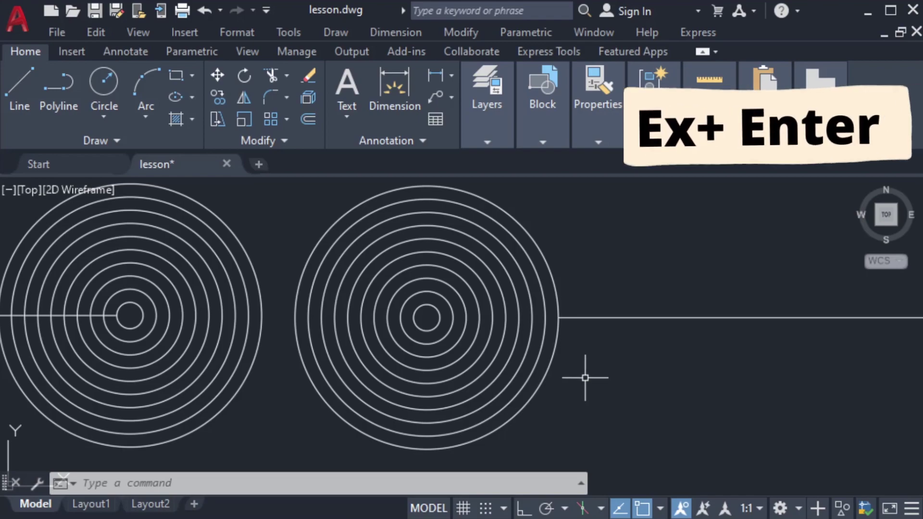
type("ex")
key("Return")
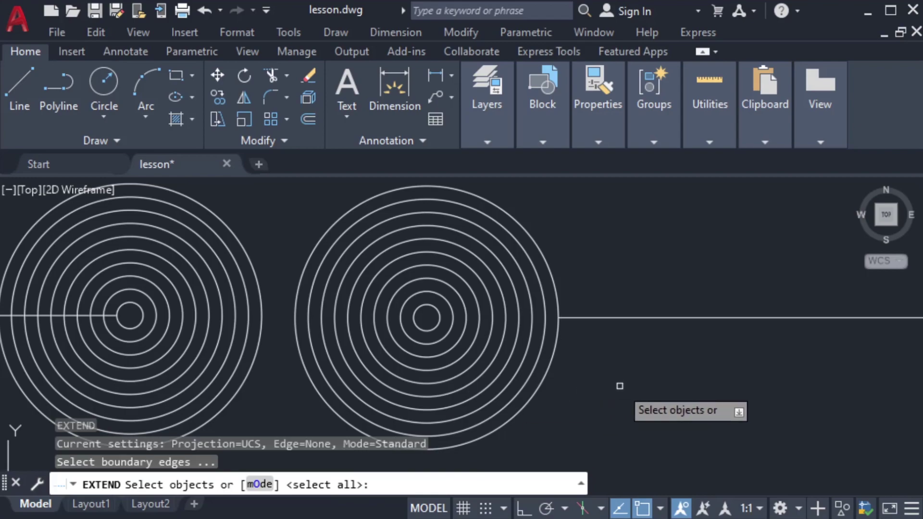
left_click(437, 319)
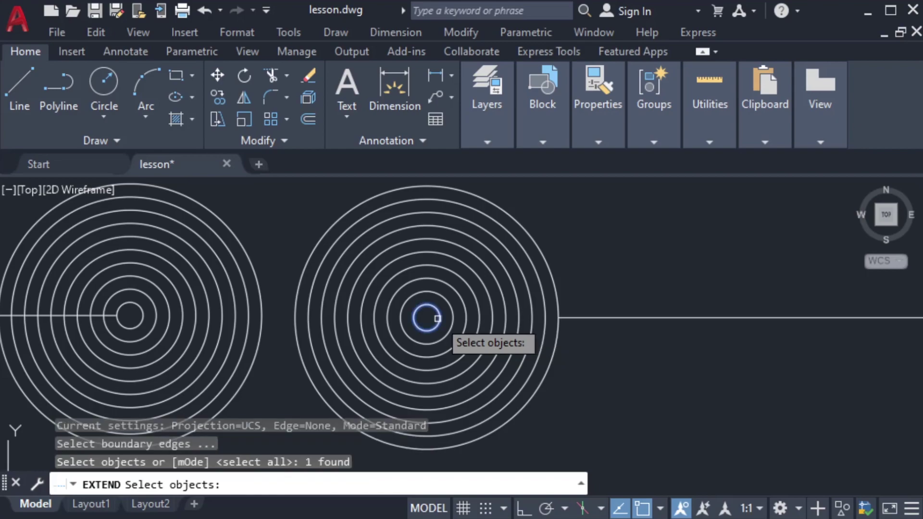
key("Return")
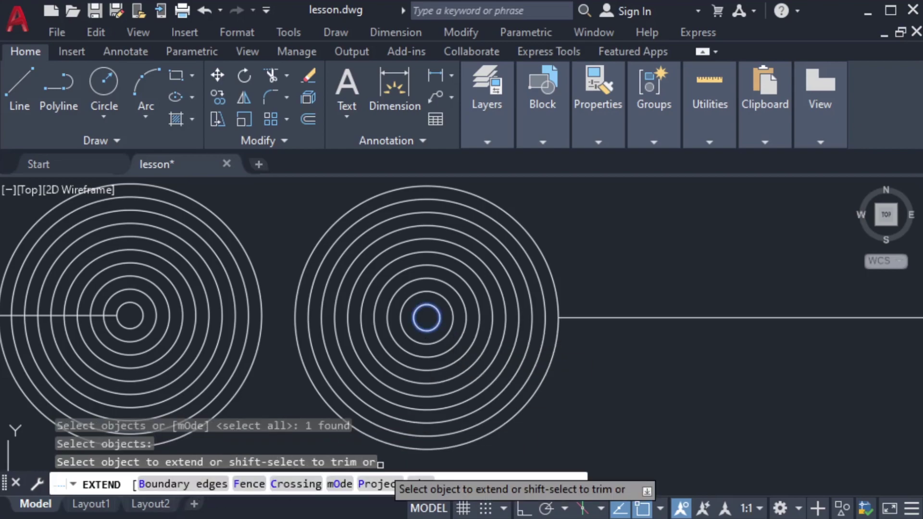
left_click(575, 315)
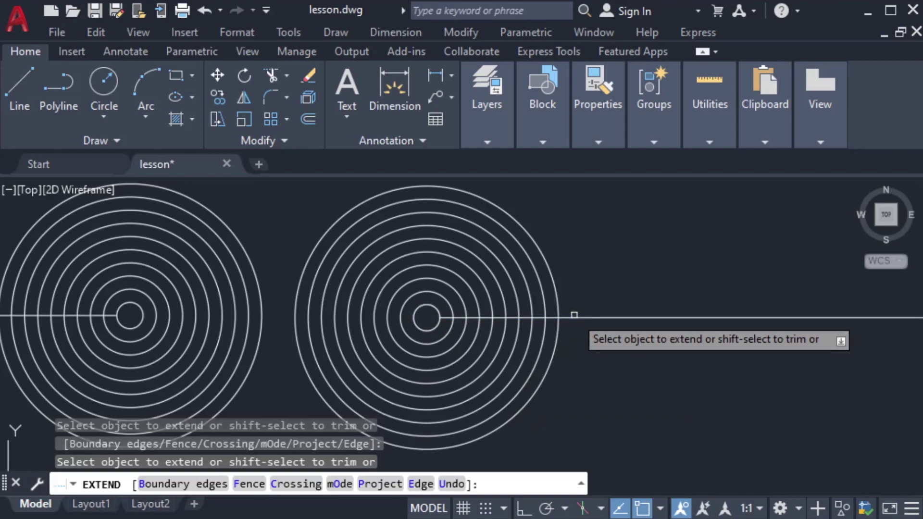
key("Return")
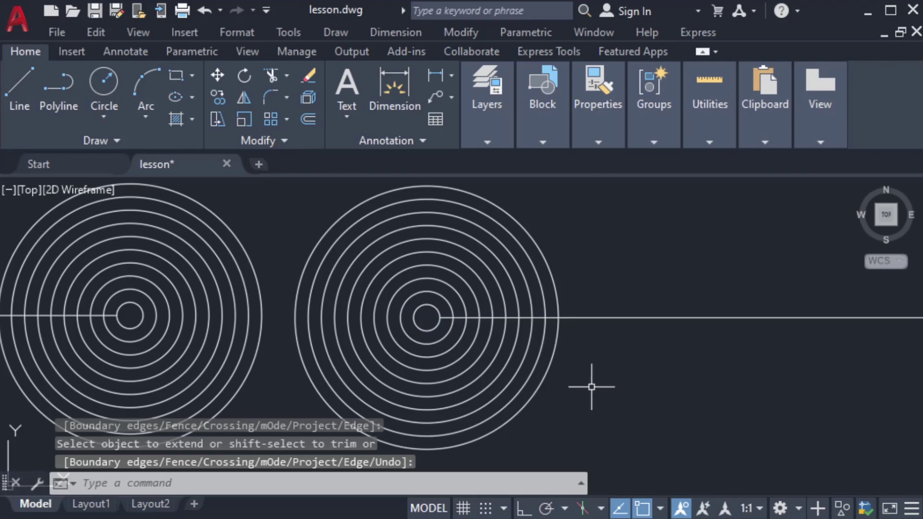
scroll(594, 385, "down", 2)
middle_click_drag(631, 392, 474, 379)
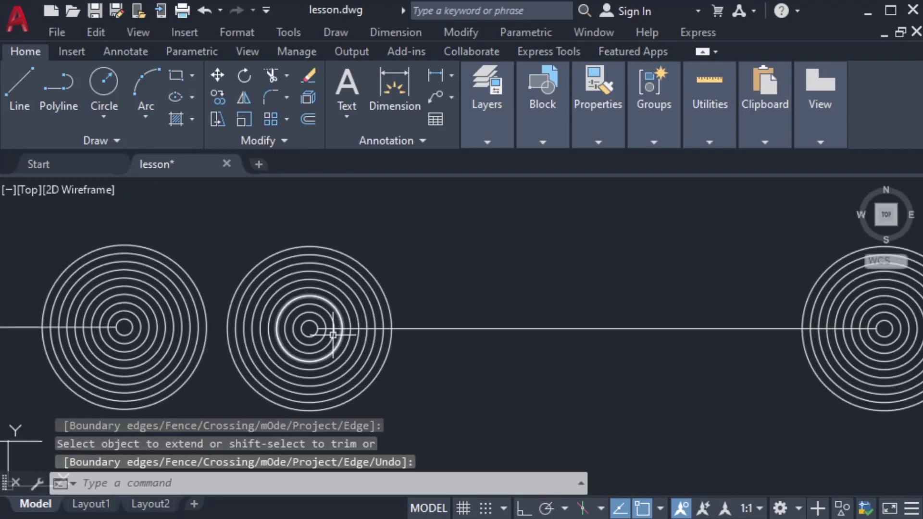
middle_click_drag(550, 371, 468, 365)
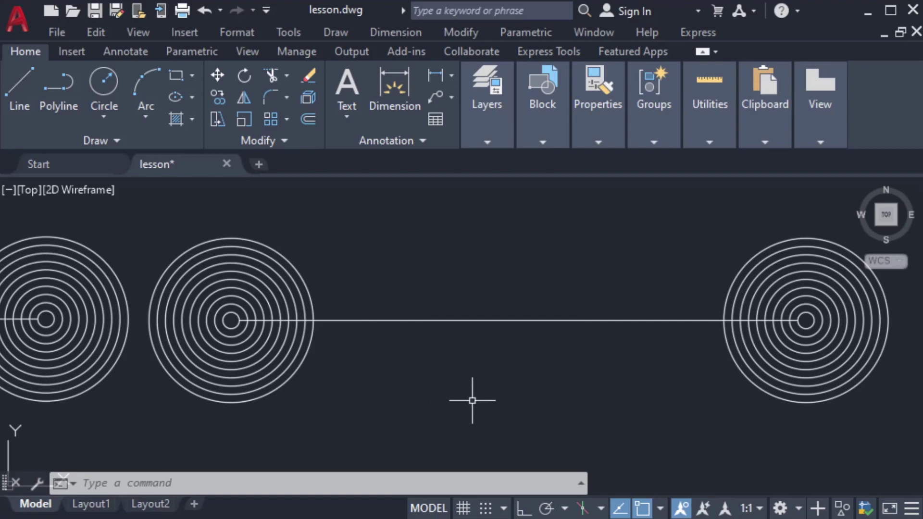
Step: Extend the right pair's connecting line leftward through its left set to the outermost circle, using only that circle as the boundary edge
scroll(459, 397, "down", 2)
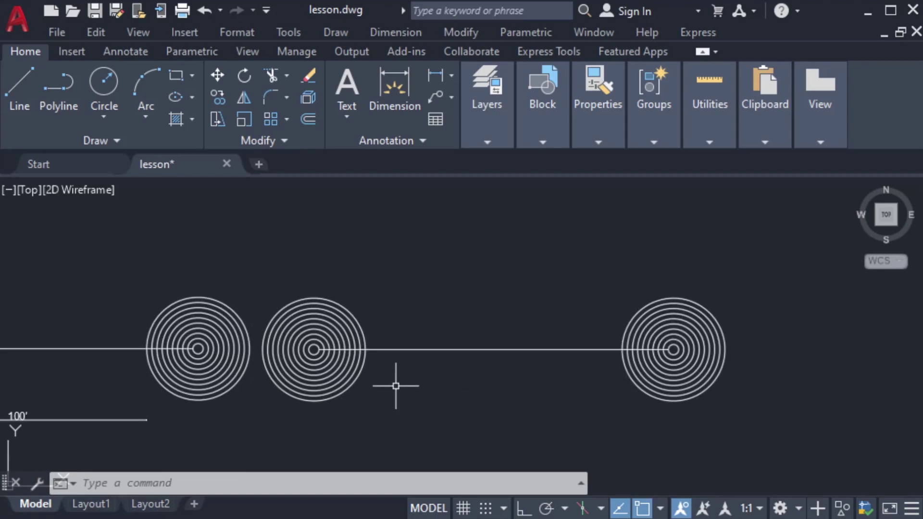
scroll(278, 363, "up", 8)
middle_click_drag(277, 338, 305, 345)
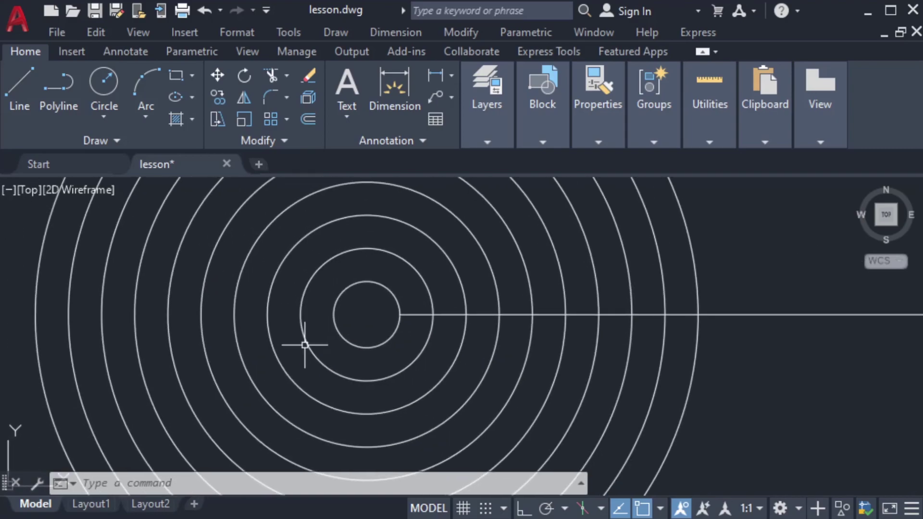
type("ex")
key("Return")
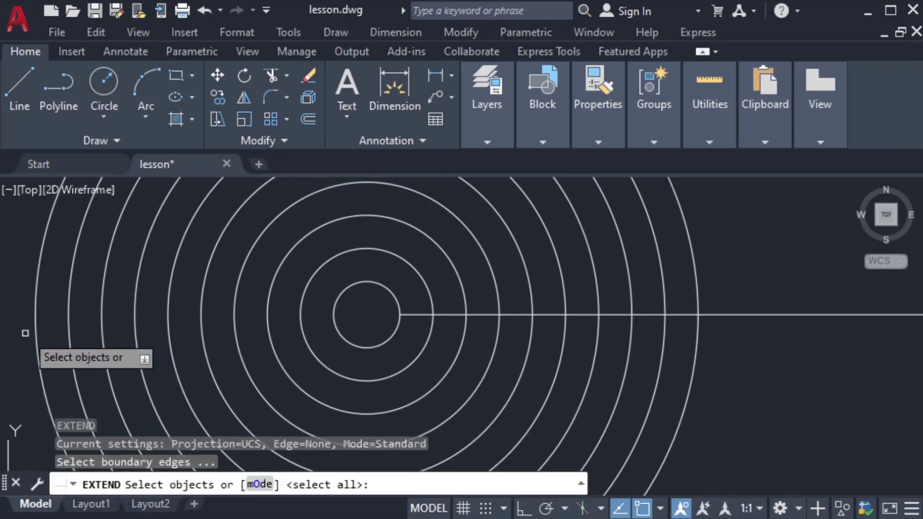
left_click(34, 327)
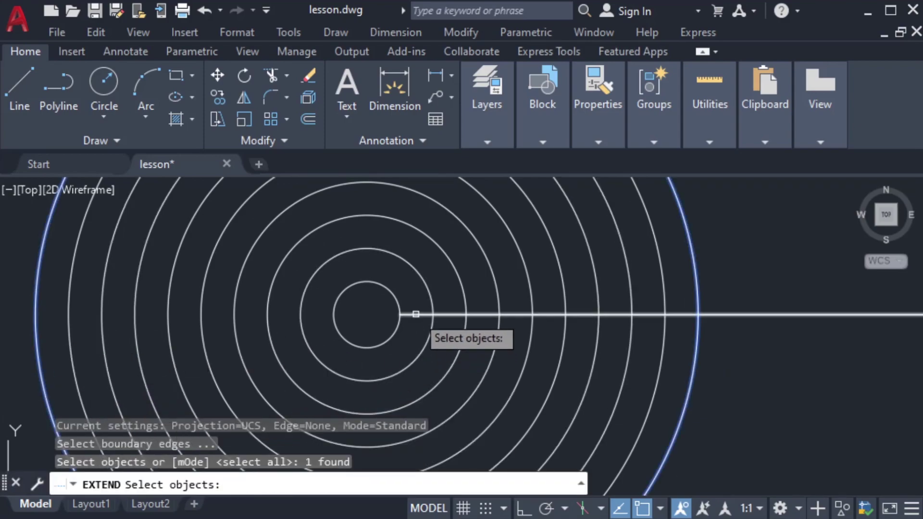
key("Return")
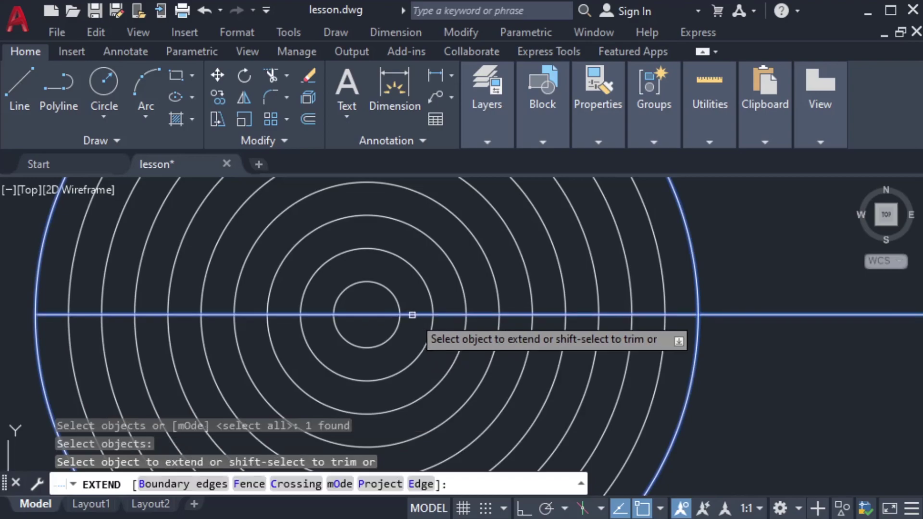
left_click(412, 314)
key("Escape")
Step: Try to extend the same line's left end to the neighbouring concentric set, using all objects as boundaries
scroll(11, 361, "down", 2)
middle_click_drag(23, 359, 338, 332)
scroll(337, 333, "down", 4)
middle_click_drag(317, 377, 391, 359)
scroll(396, 360, "down", 4)
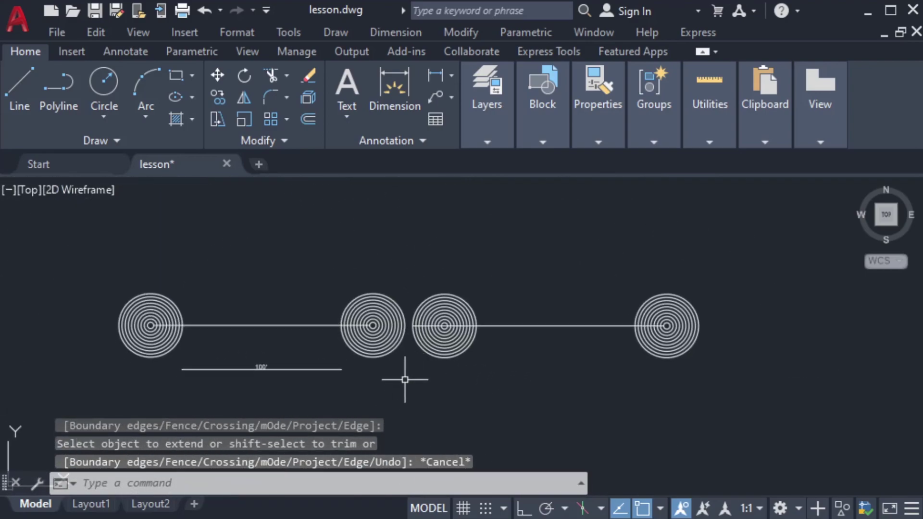
scroll(404, 337, "up", 6)
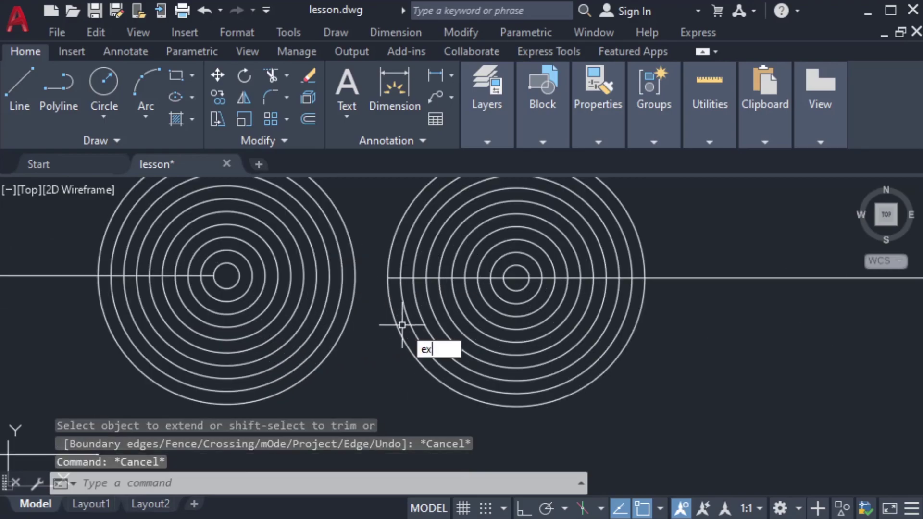
key("Return")
key("Return")
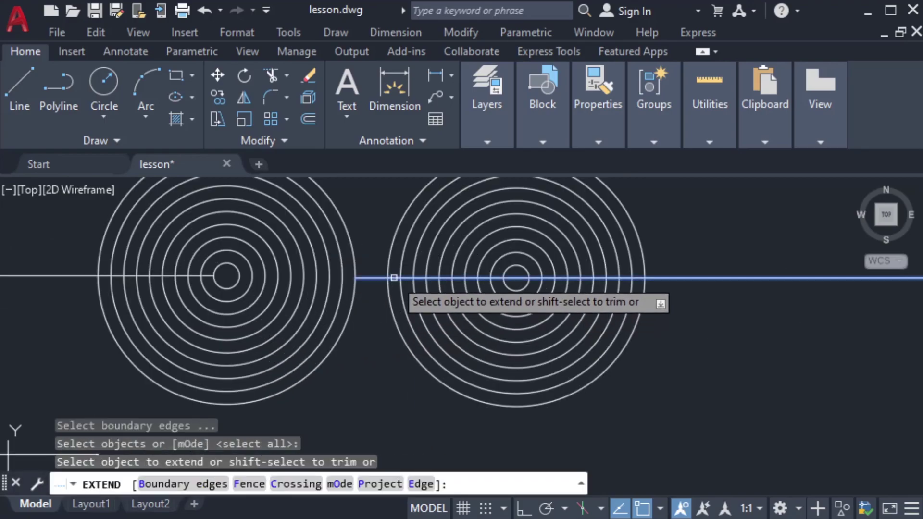
key("Escape")
Step: Erase the whole neighbouring left pair of concentric sets with its connecting line and dimension
scroll(394, 278, "down", 3)
left_click(431, 392)
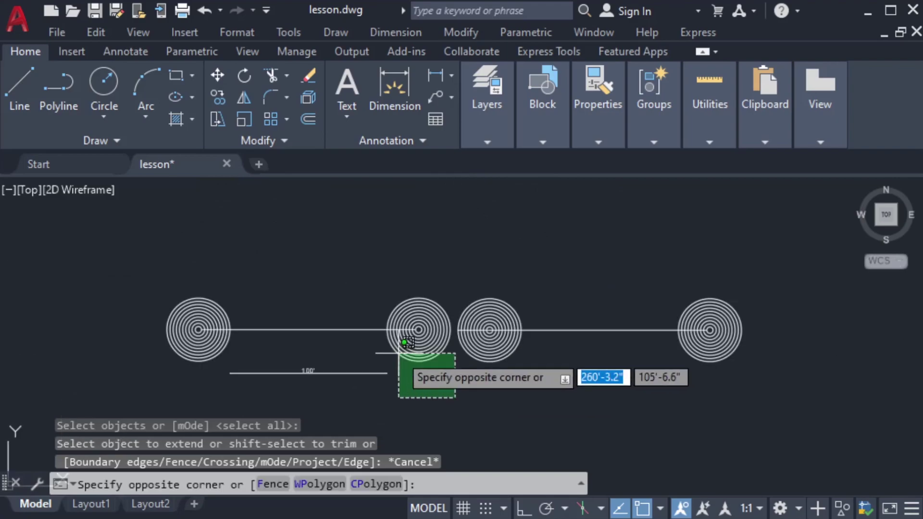
left_click(103, 262)
key("Delete")
Step: Try to extend the remaining line's left end beyond the outermost circle, using all objects as boundaries
scroll(469, 341, "up", 4)
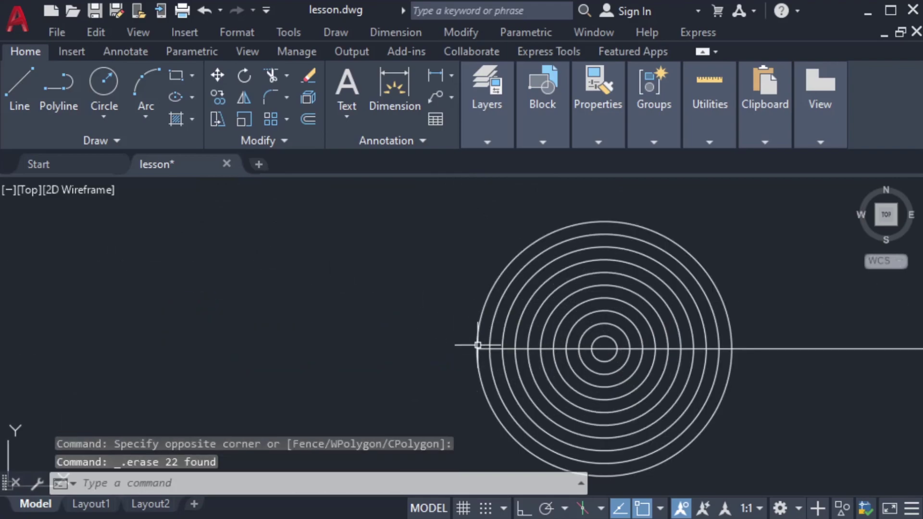
middle_click_drag(568, 391, 493, 381)
key("Escape")
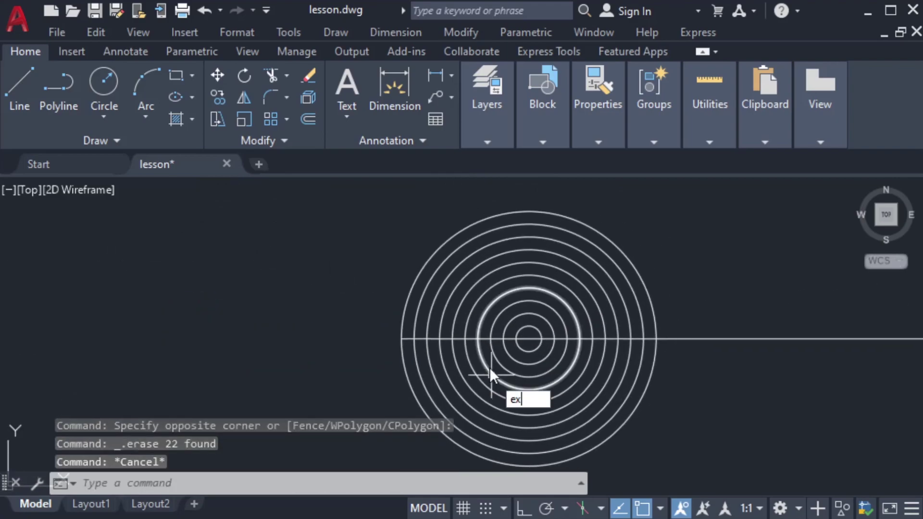
key("Return")
key("Return")
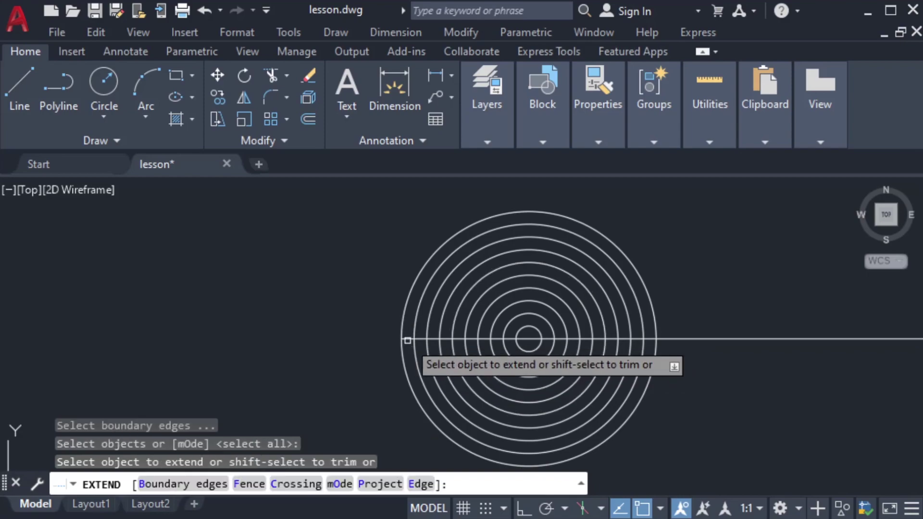
scroll(414, 338, "up", 2)
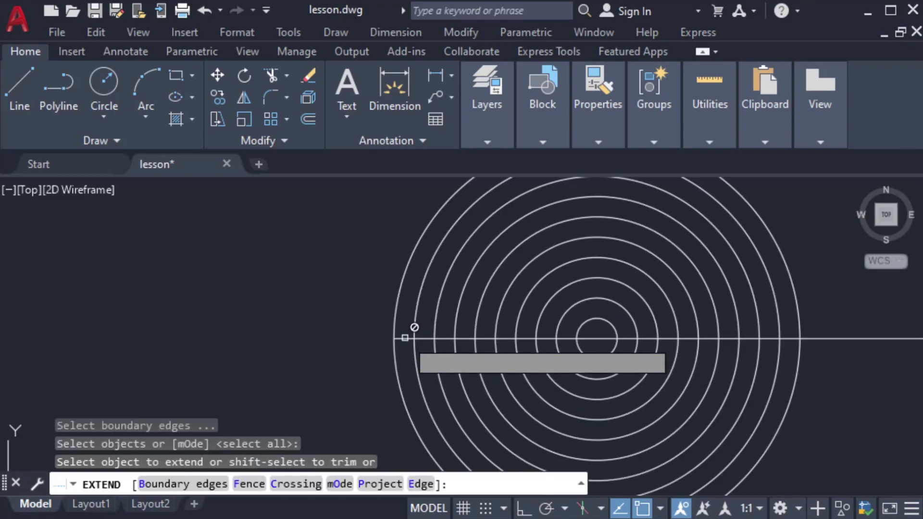
scroll(496, 328, "down", 5)
scroll(398, 258, "up", 1)
scroll(329, 350, "down", 2)
scroll(375, 392, "up", 2)
scroll(380, 404, "up", 2)
left_click(509, 262)
scroll(380, 398, "up", 1)
key("Escape")
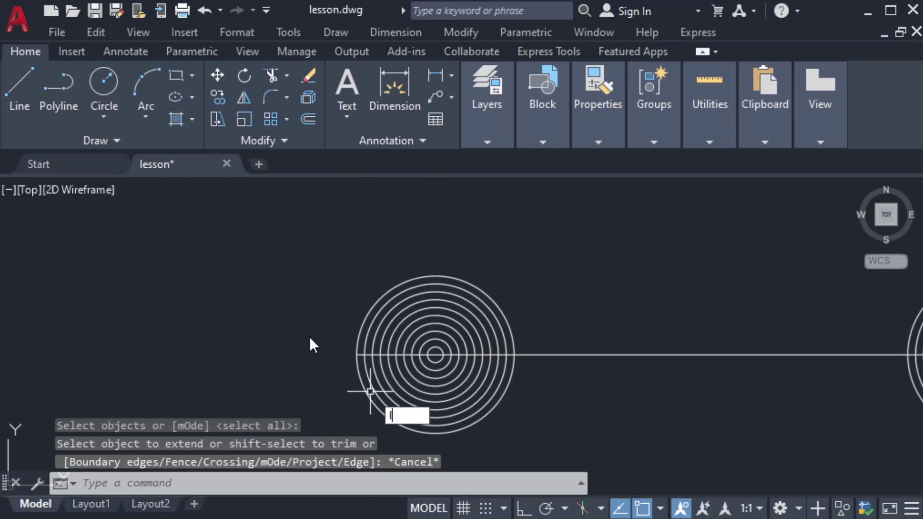
Step: Draw a nearly vertical line in the empty space to the left of the remaining pair, spanning the connecting line's height
type("l")
key("Return")
left_click(234, 221)
left_click(244, 432)
key("Escape")
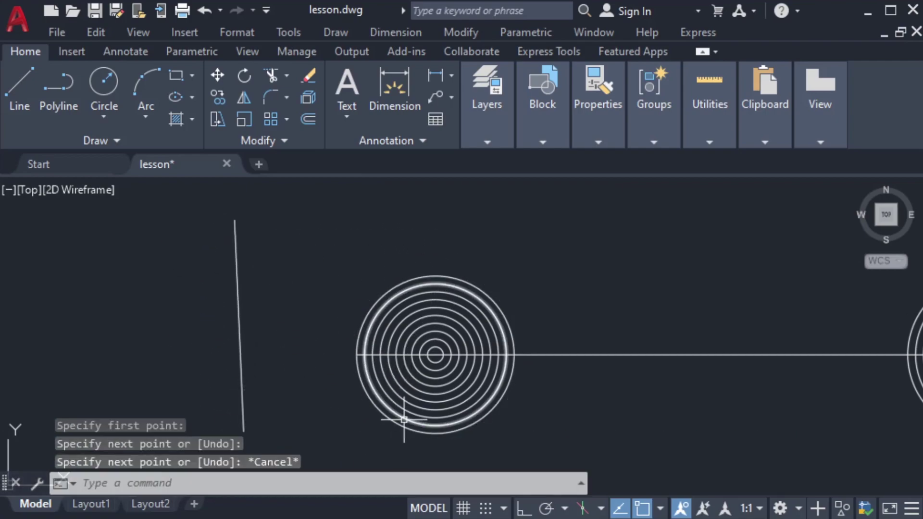
Step: Extend the connecting line's left end to the nearly vertical line, using all objects as boundaries
type("ex")
key("Return")
key("Return")
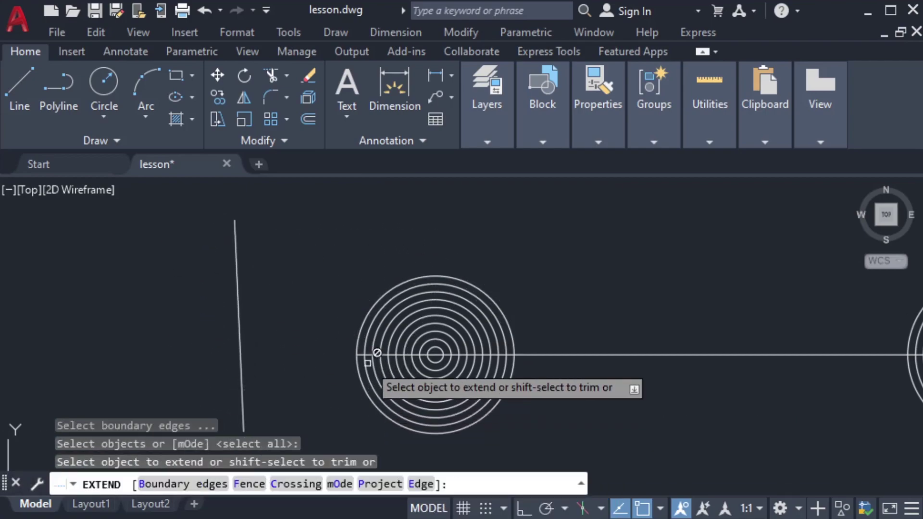
left_click(362, 355)
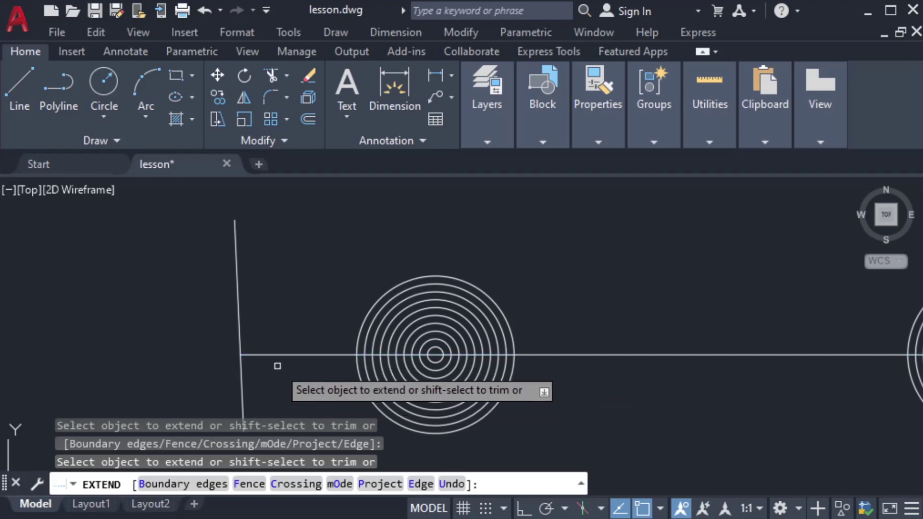
key("Escape")
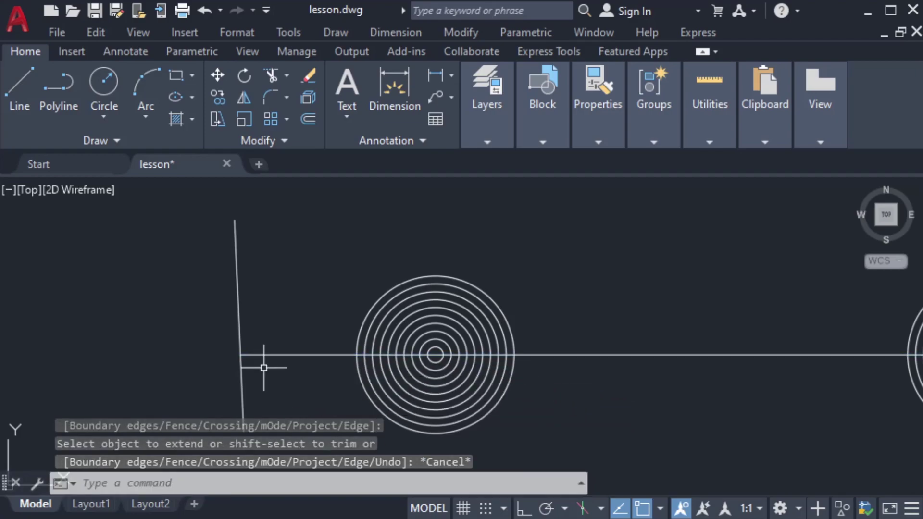
Step: Undo all recent changes back to before the connecting line was extended to the left set's outermost circle
key("ctrl+z")
key("ctrl+z")
key("ctrl+z")
key("ctrl+z")
key("ctrl+z")
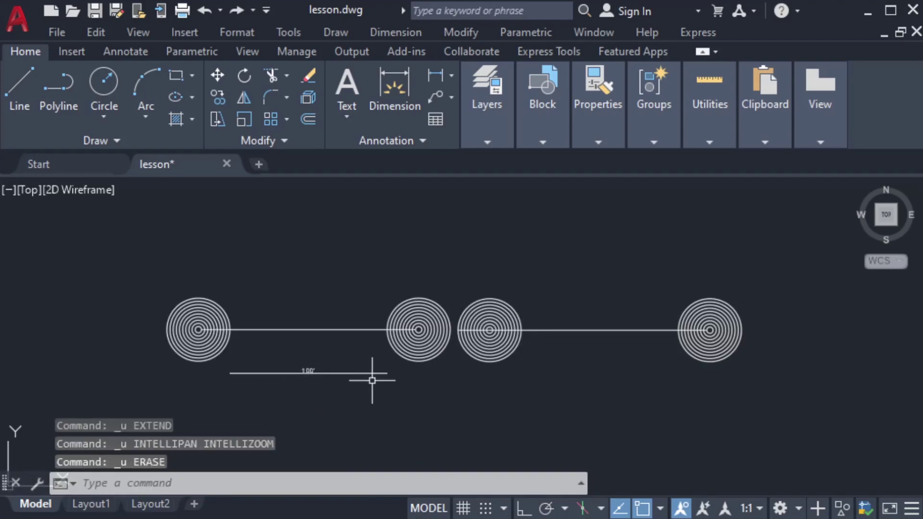
key("ctrl+z")
key("ctrl+z")
key("ctrl+z")
key("ctrl+z")
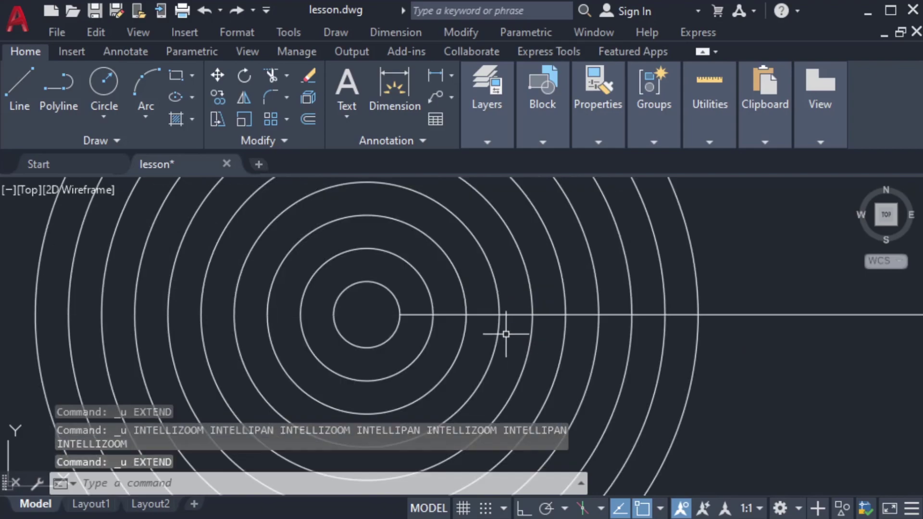
Step: Add a horizontal linear dimension between the facing quadrants of the right pair's outermost circles, placed below the connecting line
scroll(506, 333, "down", 6)
middle_click_drag(583, 375, 582, 341)
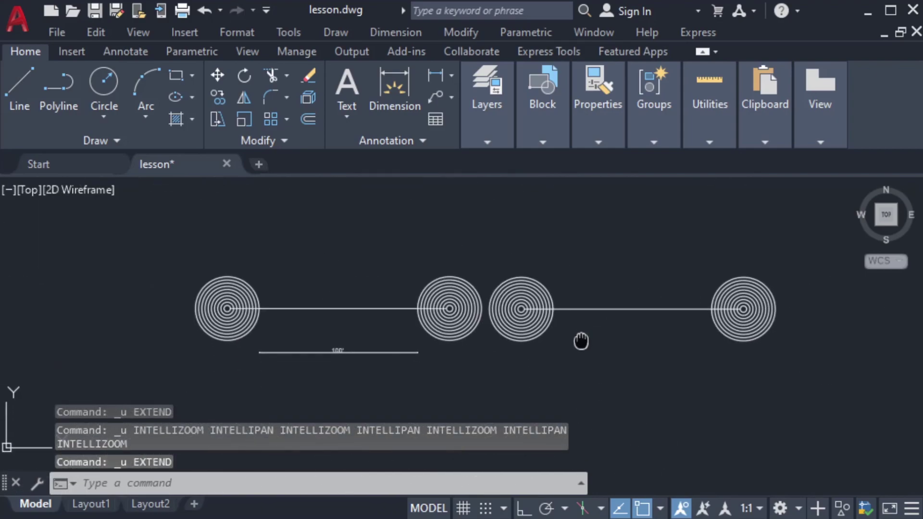
key("Down")
key("Return")
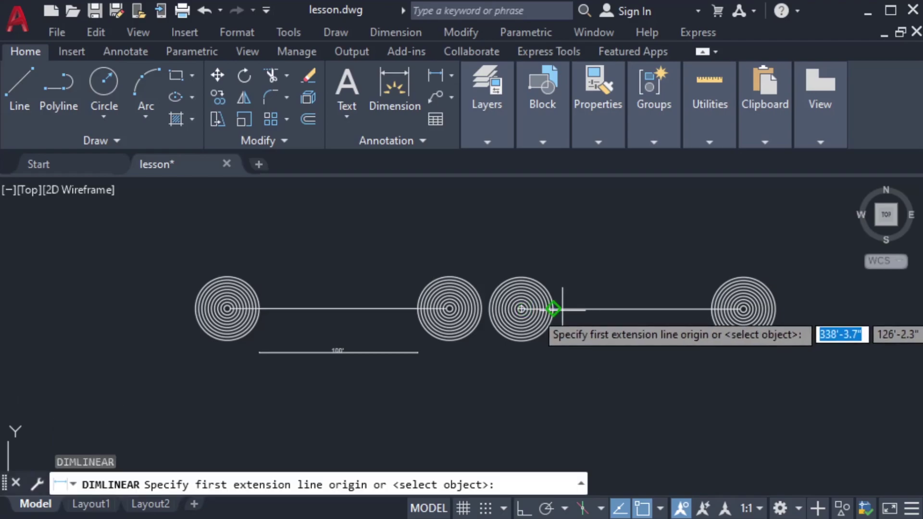
left_click(553, 309)
left_click(712, 309)
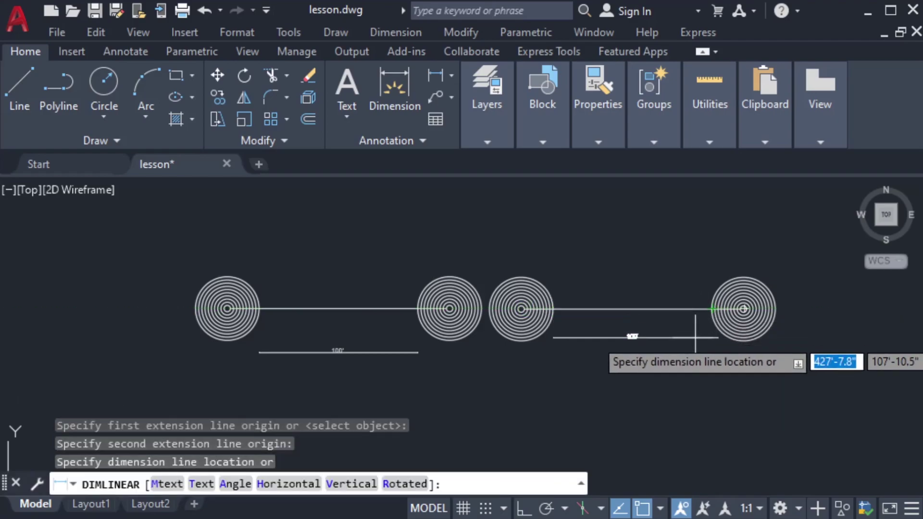
left_click(694, 346)
Step: Trim the connecting line inside the right pair's left set from the first to fifth and sixth to eighth circles, using all objects as cutting edges
scroll(531, 408, "down", 3)
scroll(446, 217, "up", 5)
middle_click_drag(659, 309, 474, 356)
scroll(470, 330, "up", 2)
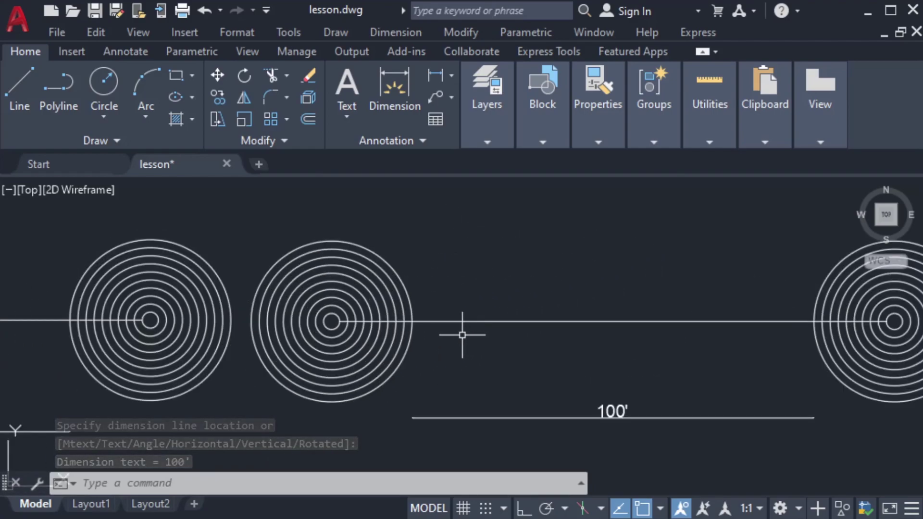
scroll(355, 313, "up", 4)
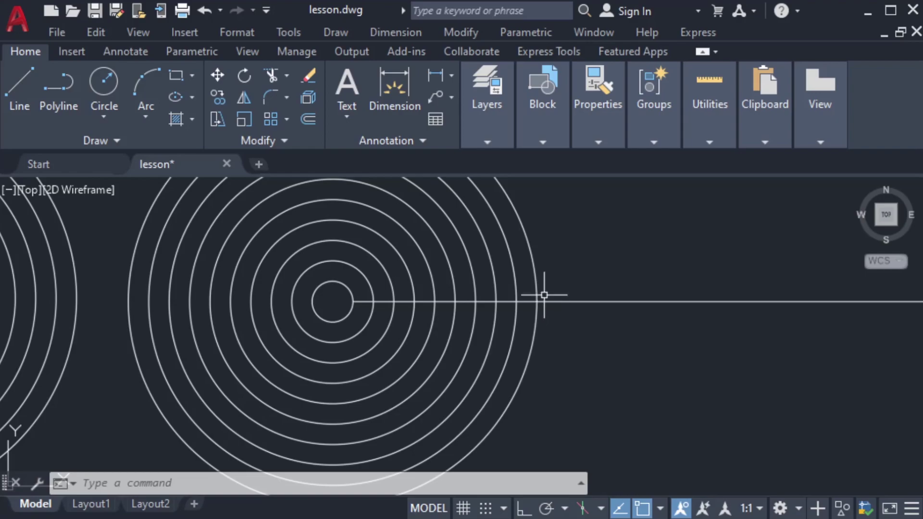
scroll(534, 331, "down", 4)
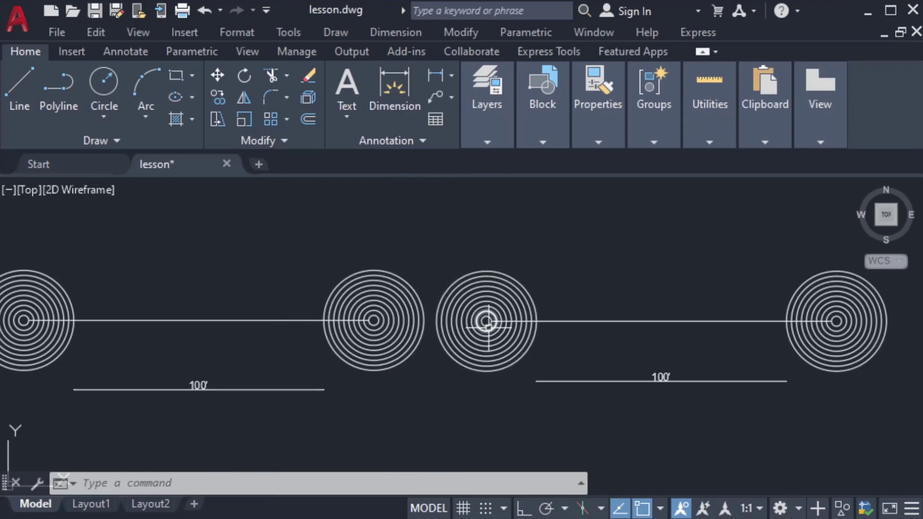
scroll(556, 308, "up", 4)
middle_click_drag(680, 286, 621, 301)
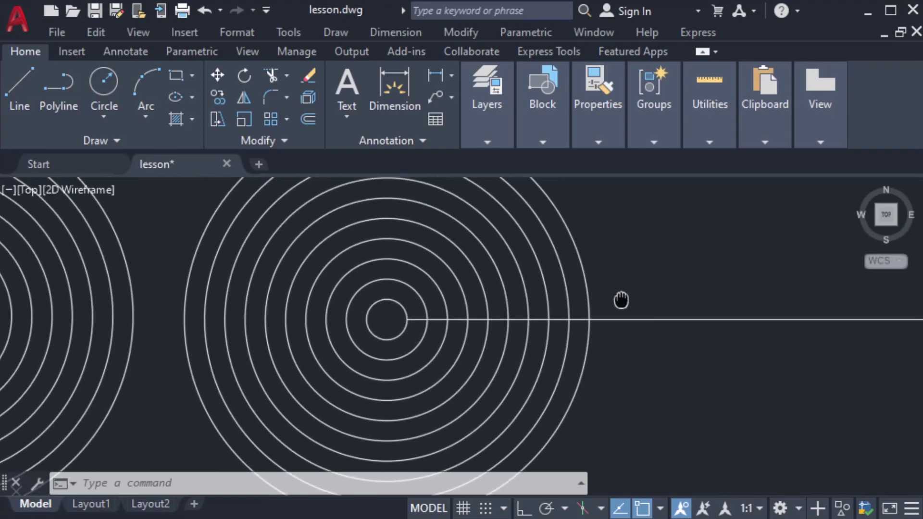
type("TR")
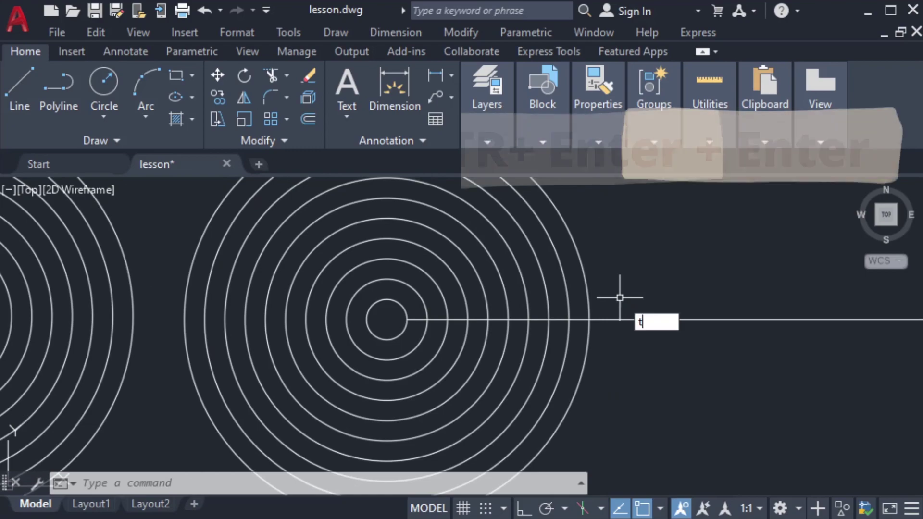
key("Return")
key("Return")
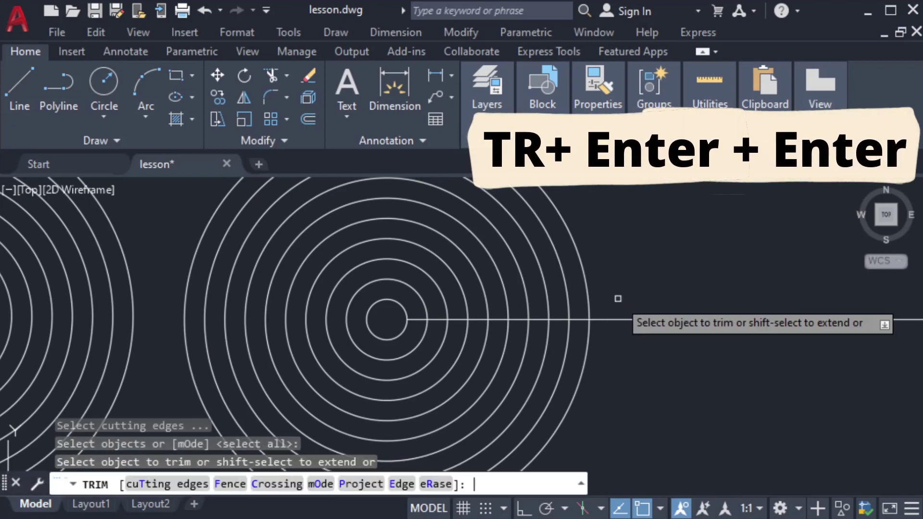
left_click(416, 319)
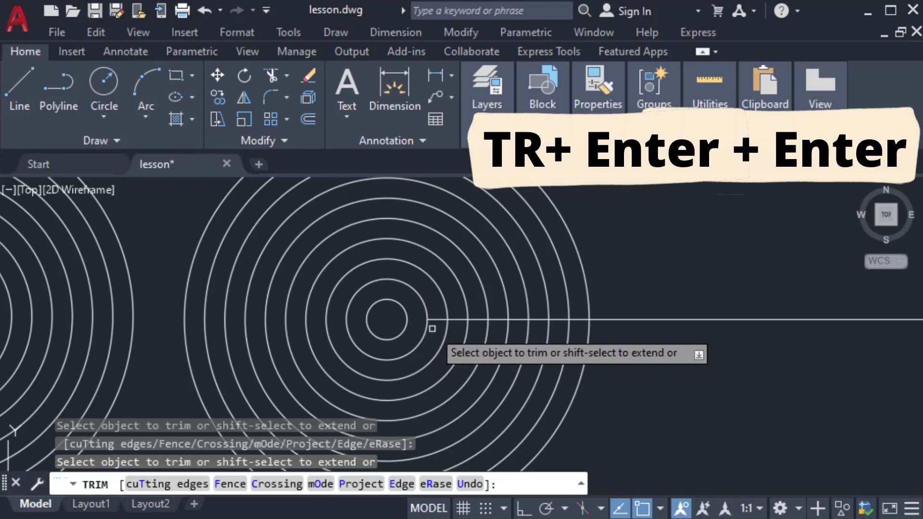
left_click(437, 321)
left_click(459, 320)
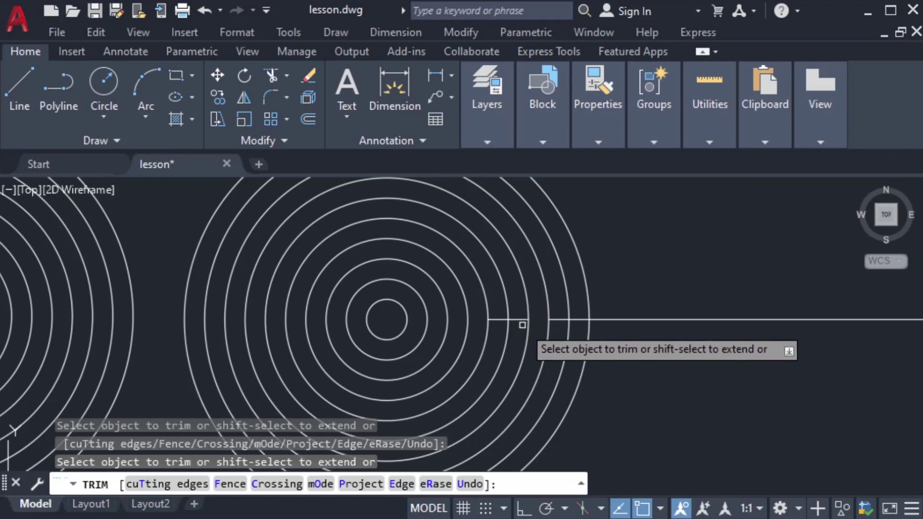
key("Escape")
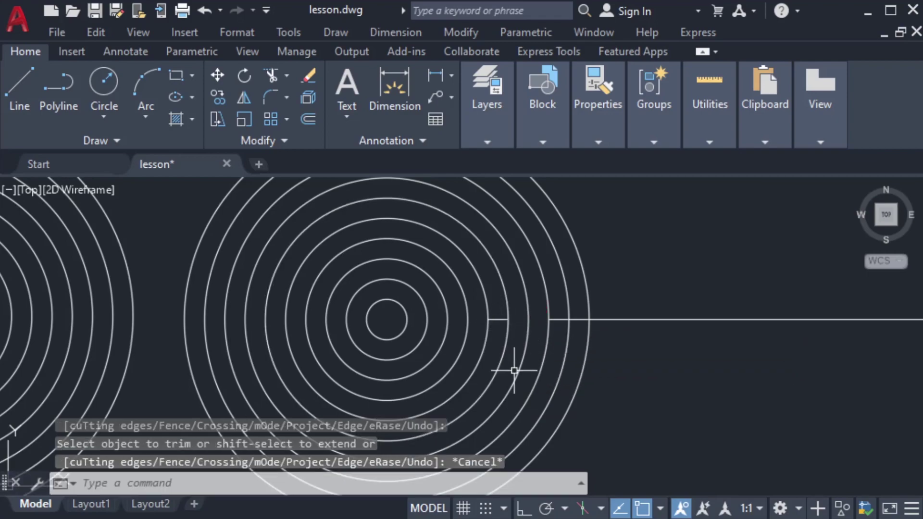
Step: Try to trim the isolated line piece between the fifth and sixth circles, using all objects as cutting edges
type("tr")
key("Return")
key("Return")
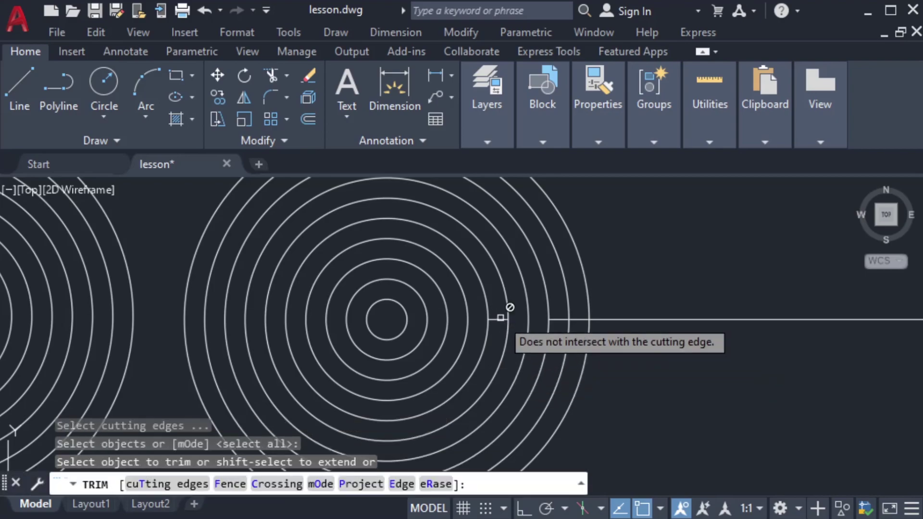
key("Escape")
Step: Draw a short vertical line across the middle of the isolated line piece between the fifth and sixth circles
scroll(500, 320, "up", 4)
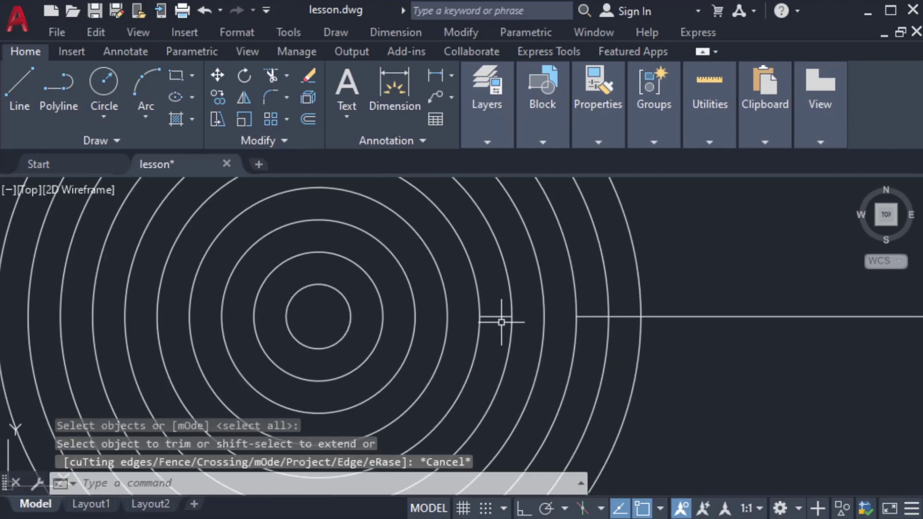
type("l")
key("Return")
left_click(488, 297)
key("Escape")
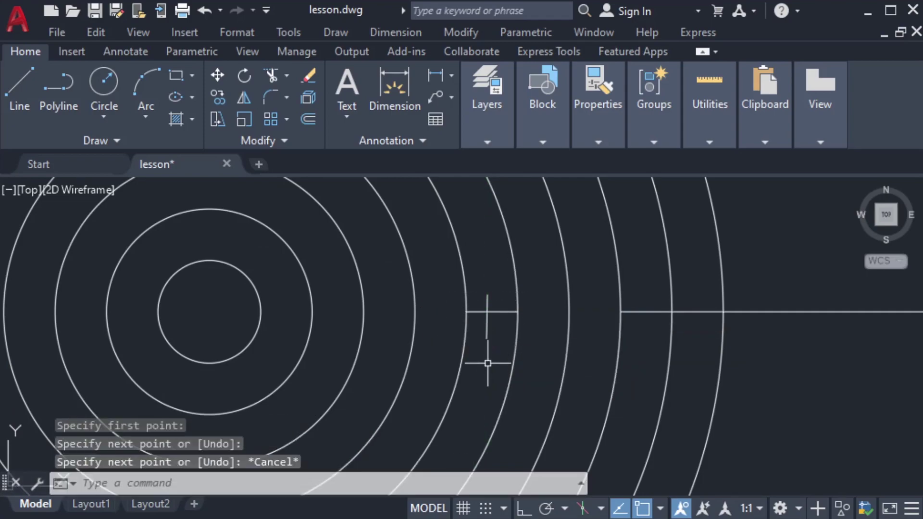
Step: Trim the isolated line piece on the right side of the short vertical line, using all objects as cutting edges
type("tr")
key("Return")
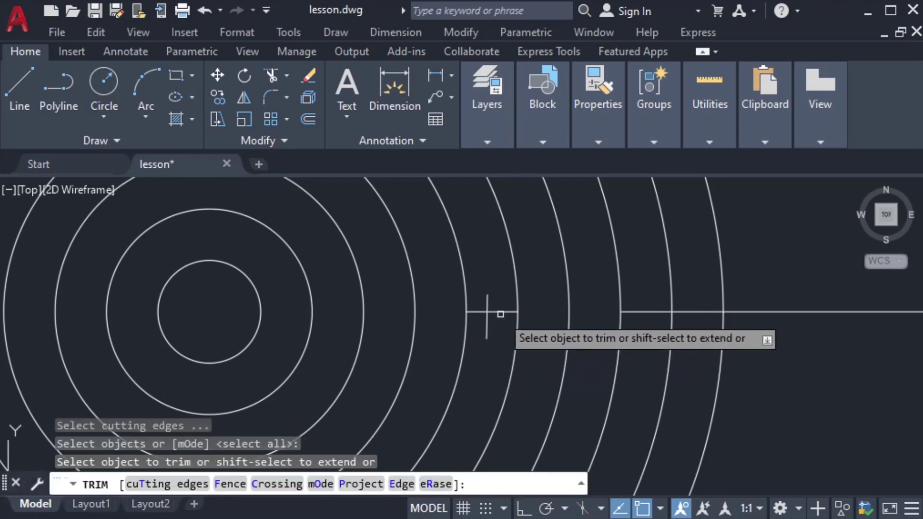
left_click(500, 311)
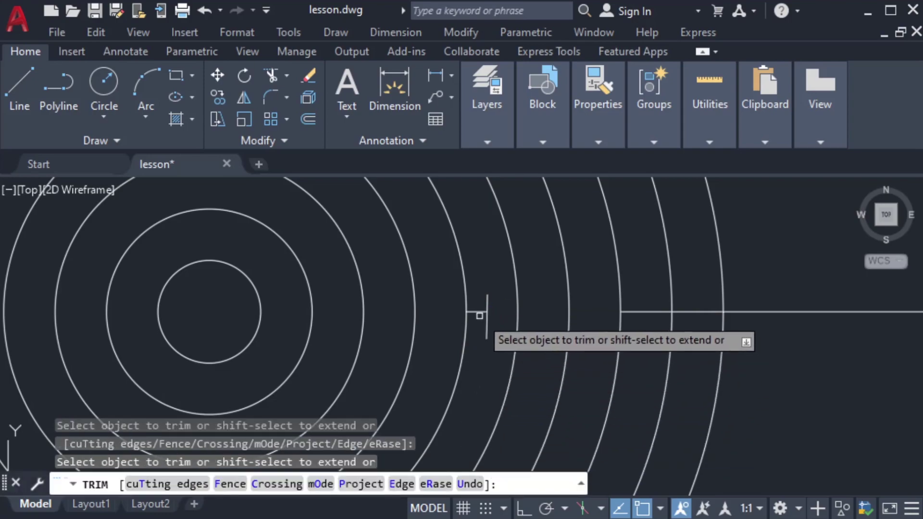
key("Escape")
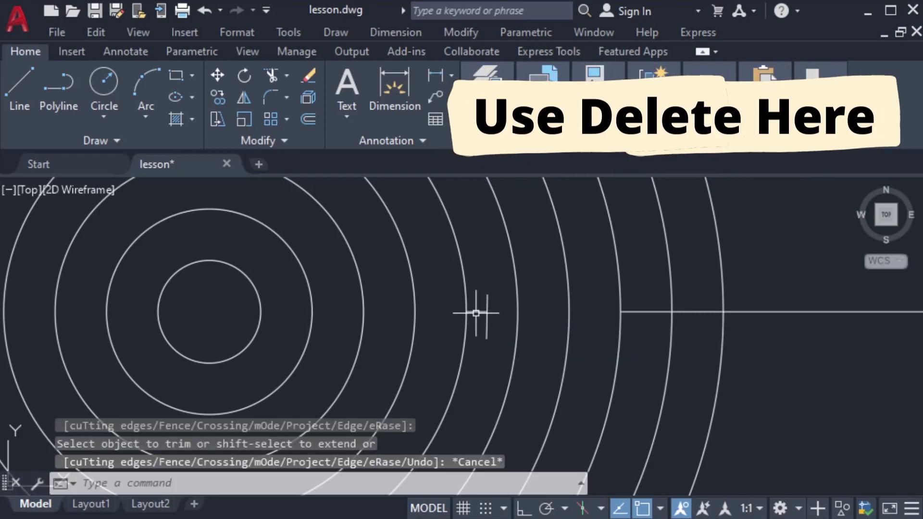
Step: Delete the leftover line stub and the short vertical line between the fifth and sixth circles
left_click(478, 311)
left_click(496, 351)
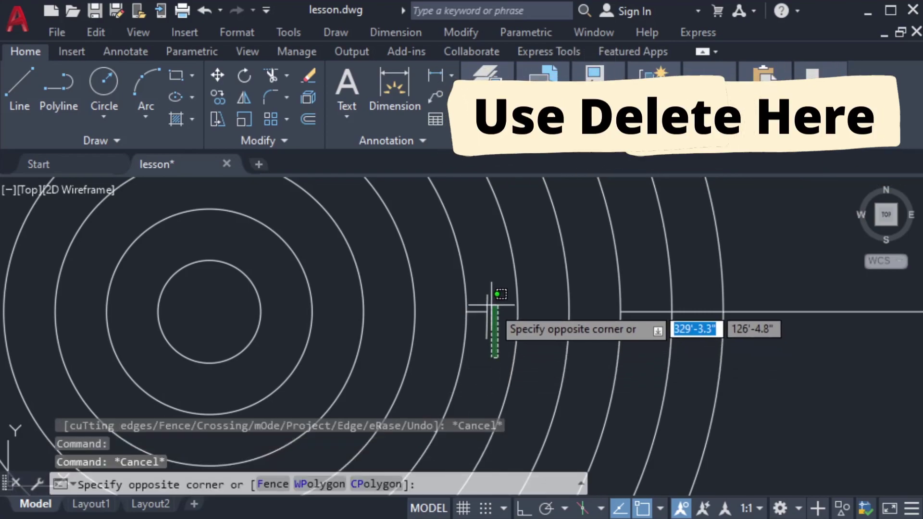
left_click(484, 294)
key("Delete")
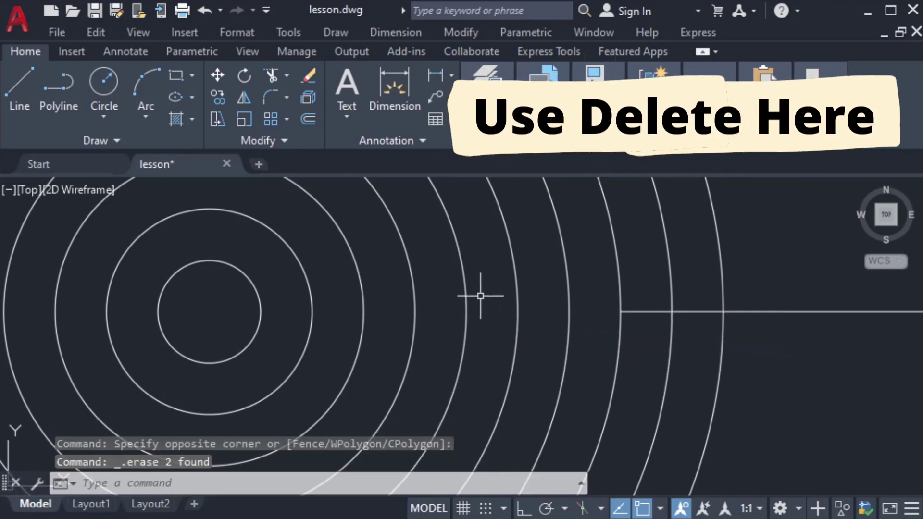
Step: Trim the connecting line between the eighth and outermost circles of the right pair's left set, using all objects as cutting edges
type("tr")
key("Return")
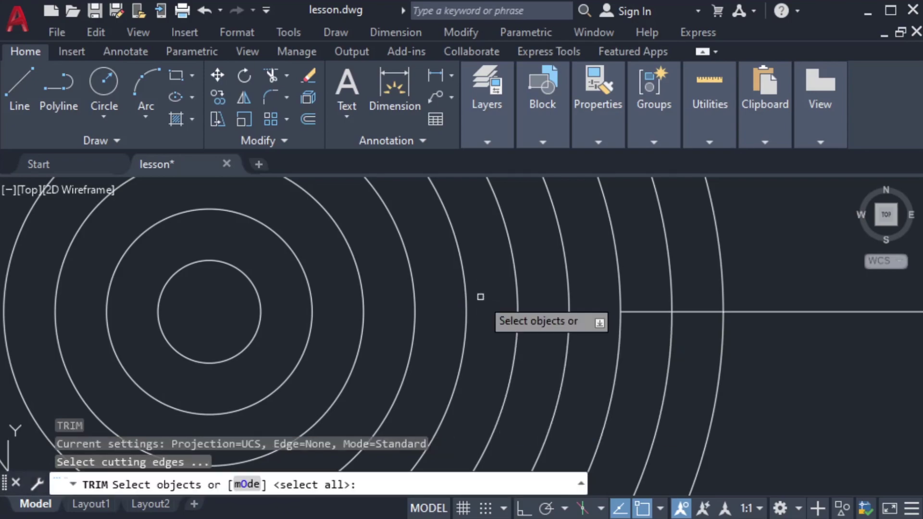
key("Return")
left_click(640, 311)
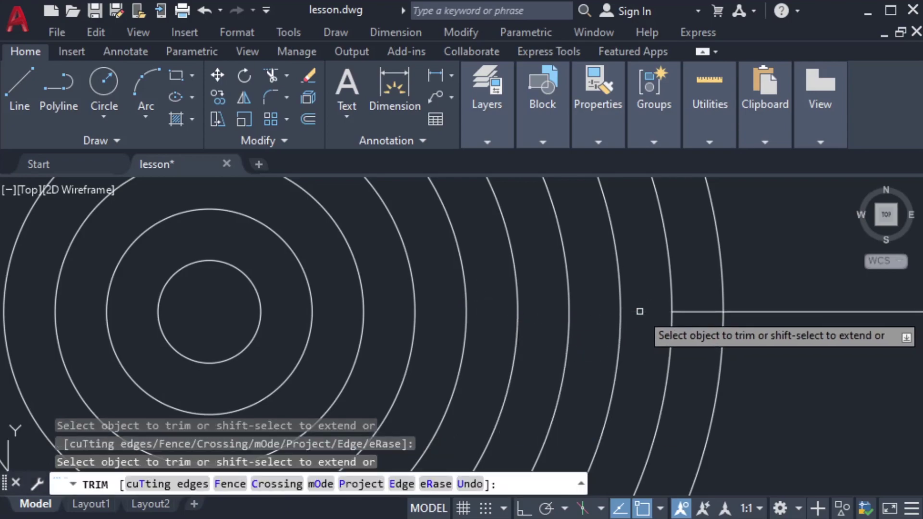
scroll(601, 356, "down", 6)
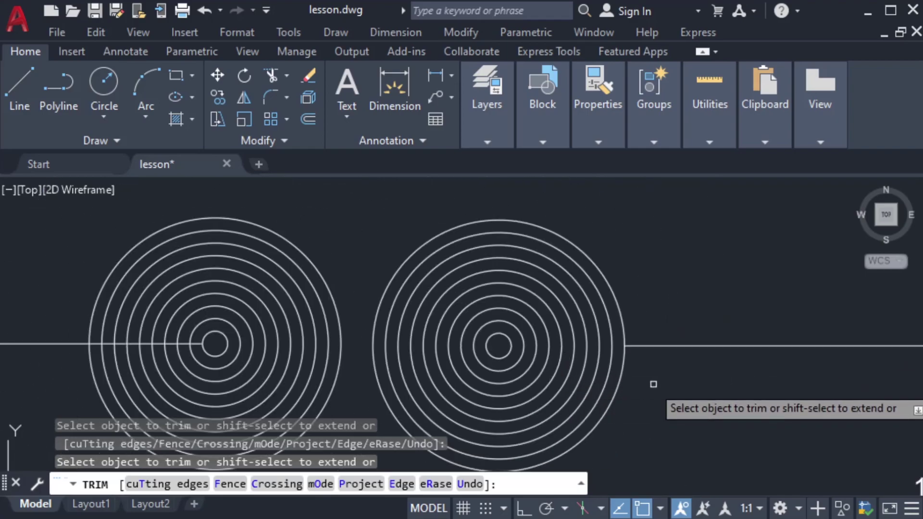
middle_click_drag(665, 384, 297, 353)
middle_click_drag(741, 357, 296, 377)
scroll(525, 329, "up", 4)
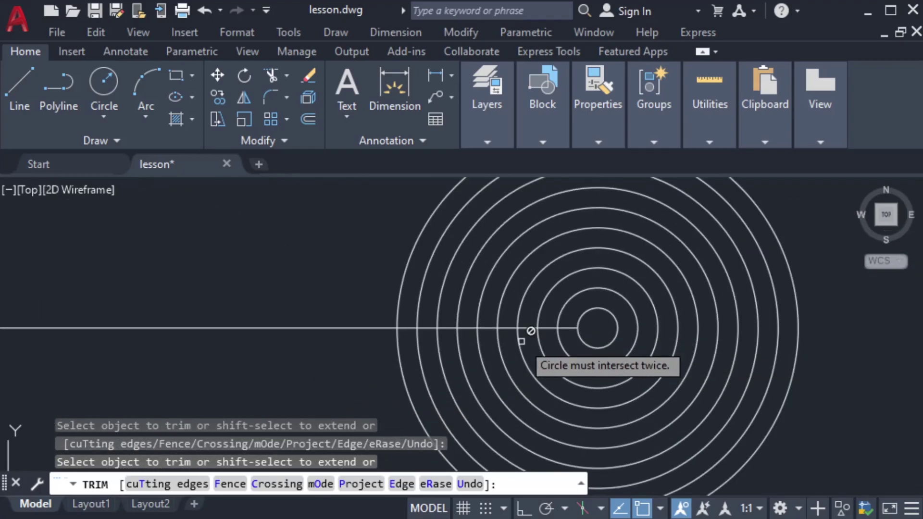
key("Escape")
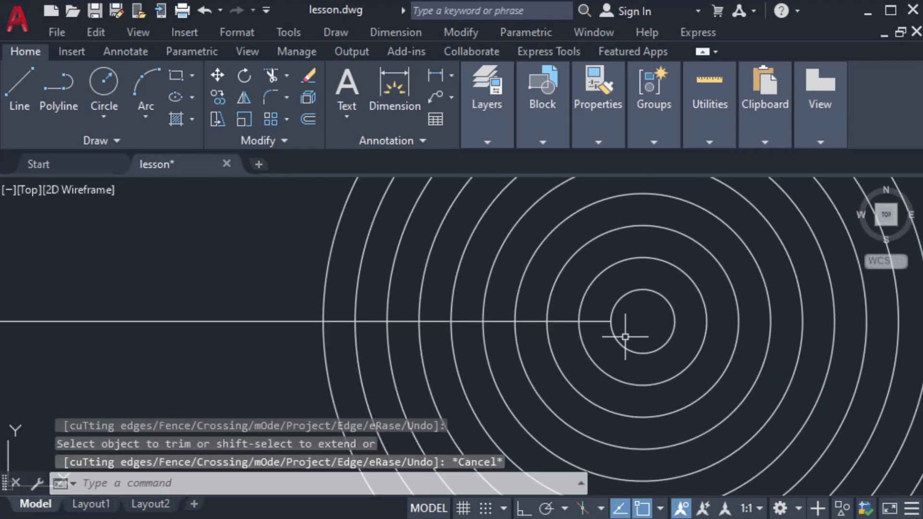
Step: Trim the connecting line inside the right pair's right set, using only that set's outermost circle as the cutting edge
type("tr")
key("Return")
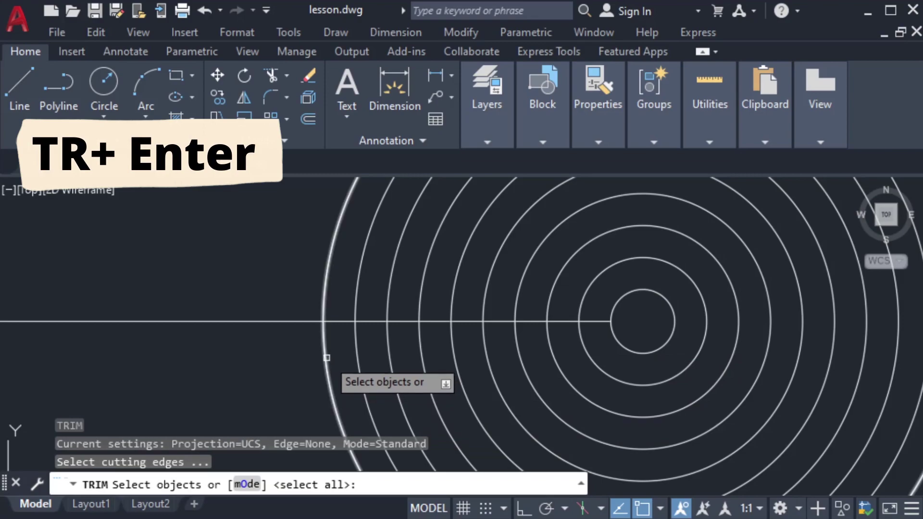
left_click(324, 343)
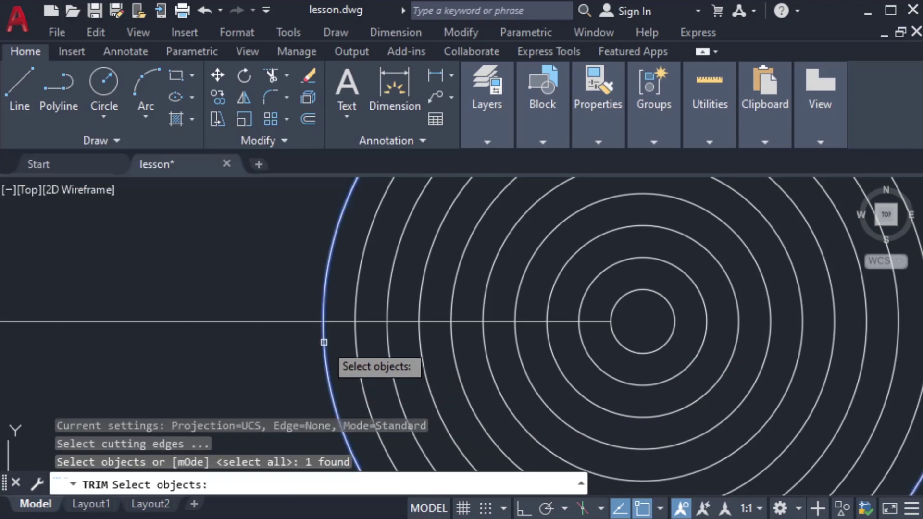
key("Return")
left_click(405, 321)
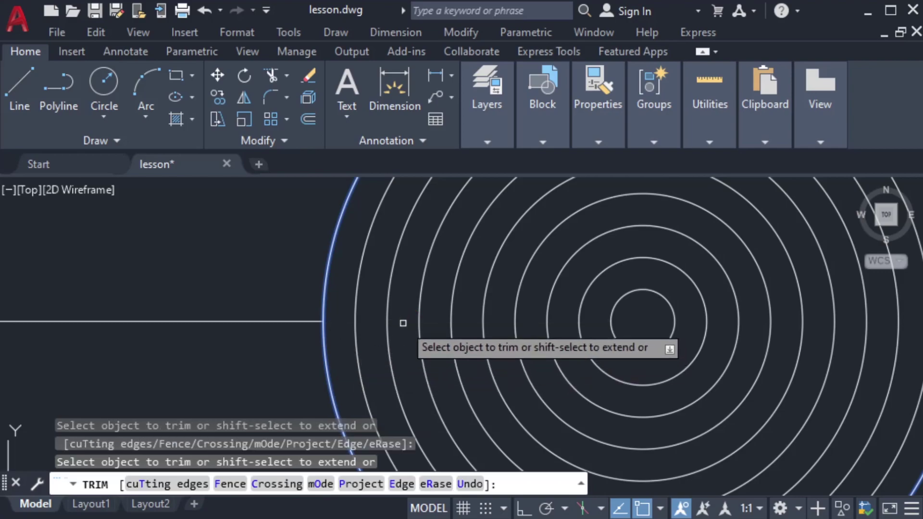
key("Return")
Step: Extend the connecting line's left end inward to the eighth circle of the right pair's left set, using all objects as boundary edges
scroll(402, 323, "down", 3)
mouse_move(319, 360)
middle_mouse_down()
mouse_move(571, 331)
mouse_move(563, 337)
middle_mouse_up()
scroll(567, 331, "down", 1)
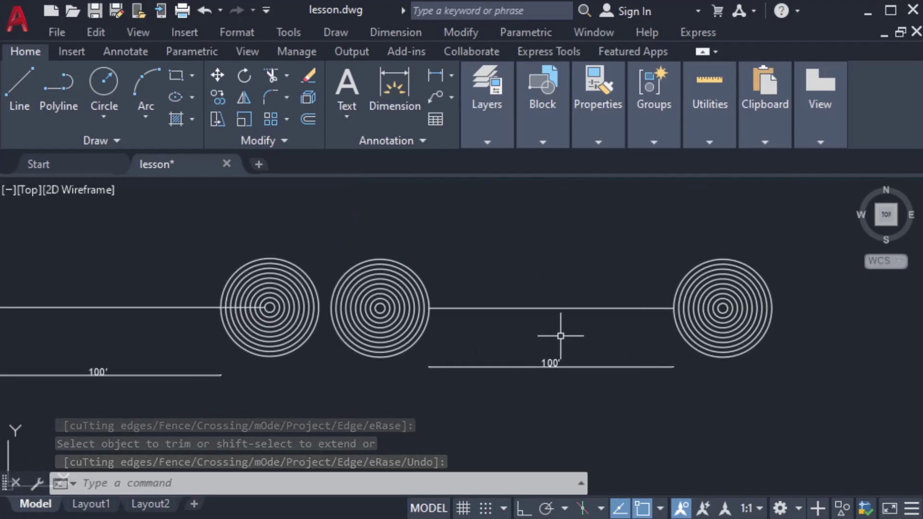
scroll(360, 277, "up", 2)
scroll(388, 325, "up", 2)
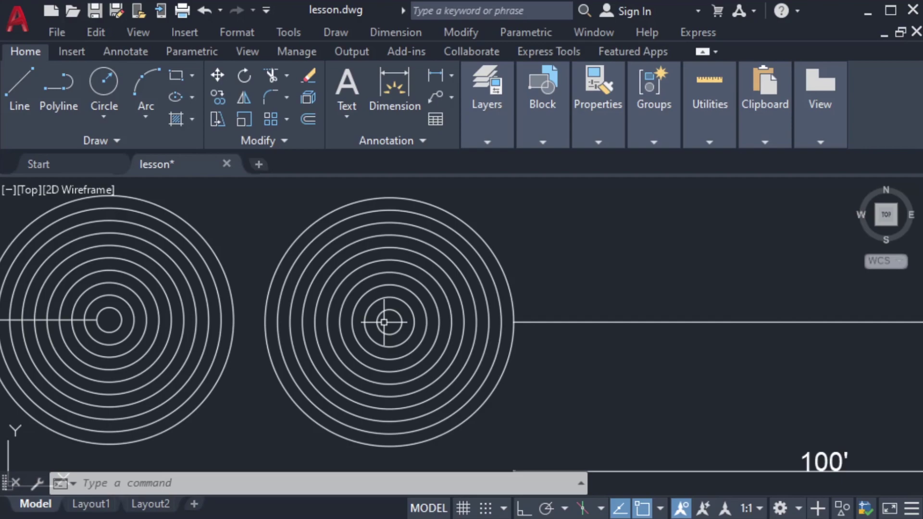
key("Escape")
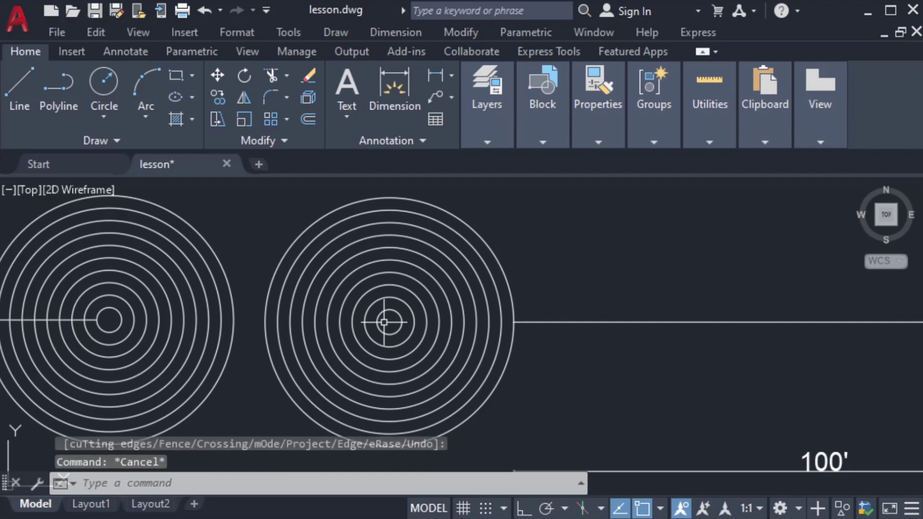
type("ex")
key("Return")
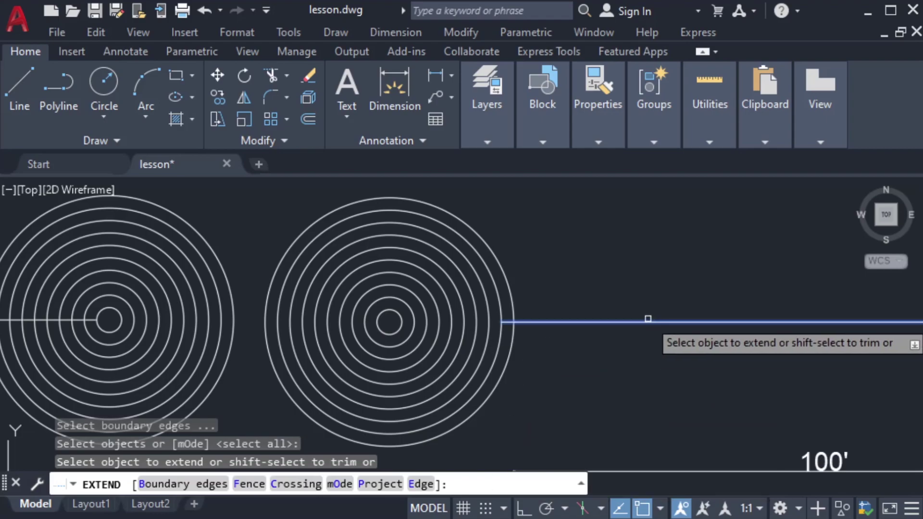
left_click(533, 321)
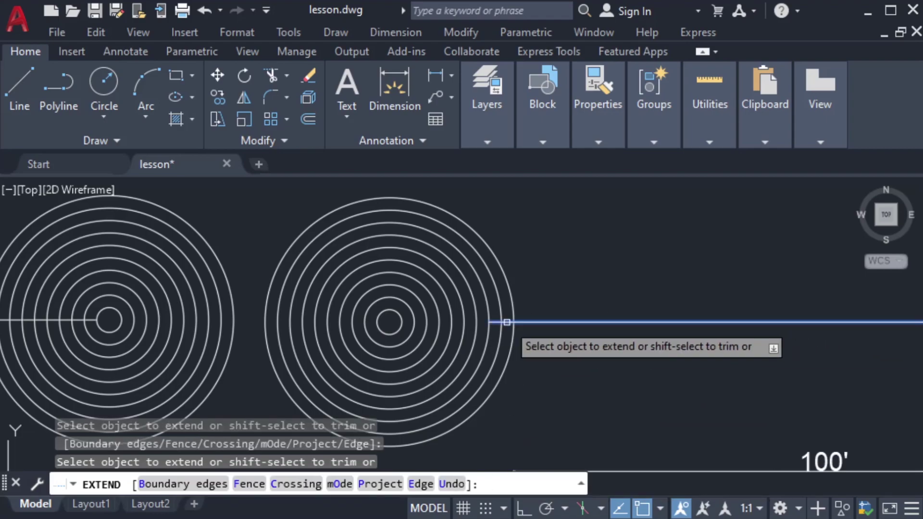
left_click(507, 322)
Step: Trim the connecting line's left end back outward within the Extend command, and extend it again to the eighth circle
scroll(514, 332, "up", 2)
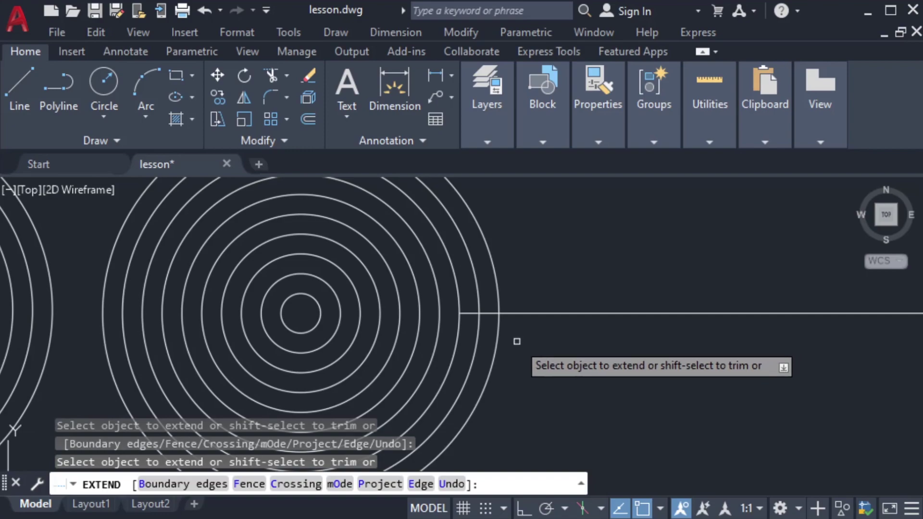
left_click(468, 314, "shift")
left_click(490, 313, "shift")
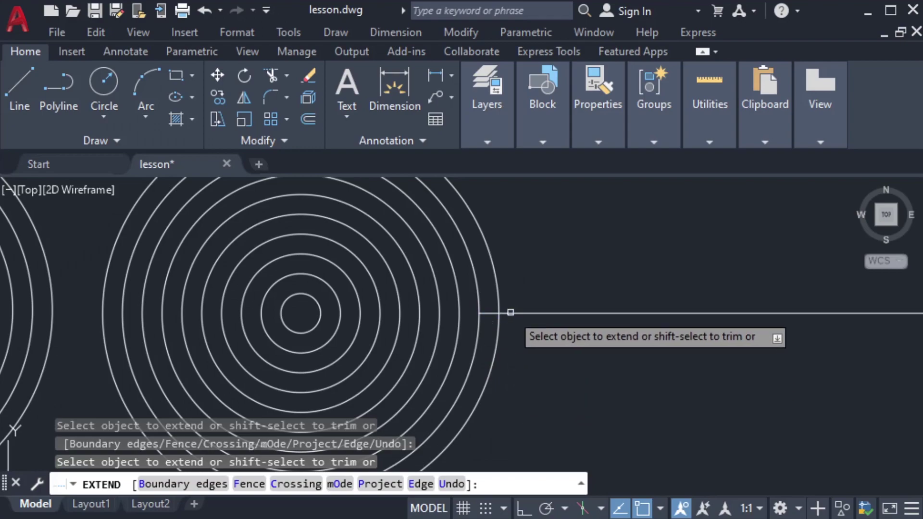
left_click(491, 313)
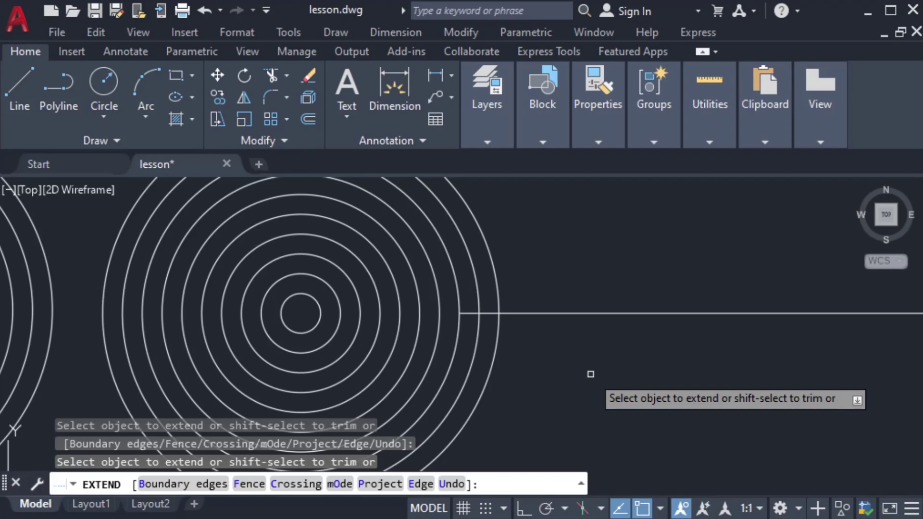
scroll(583, 363, "down", 5)
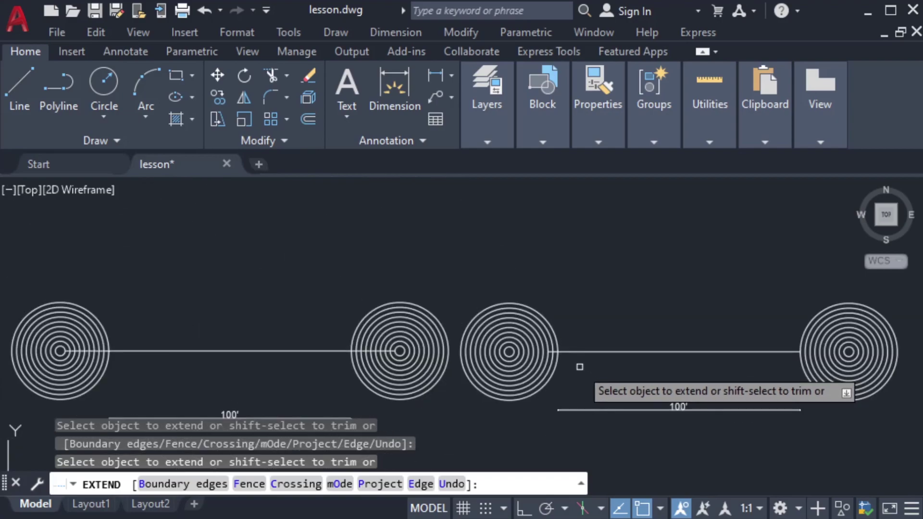
scroll(616, 374, "down", 6)
middle_click_drag(699, 326, 484, 386)
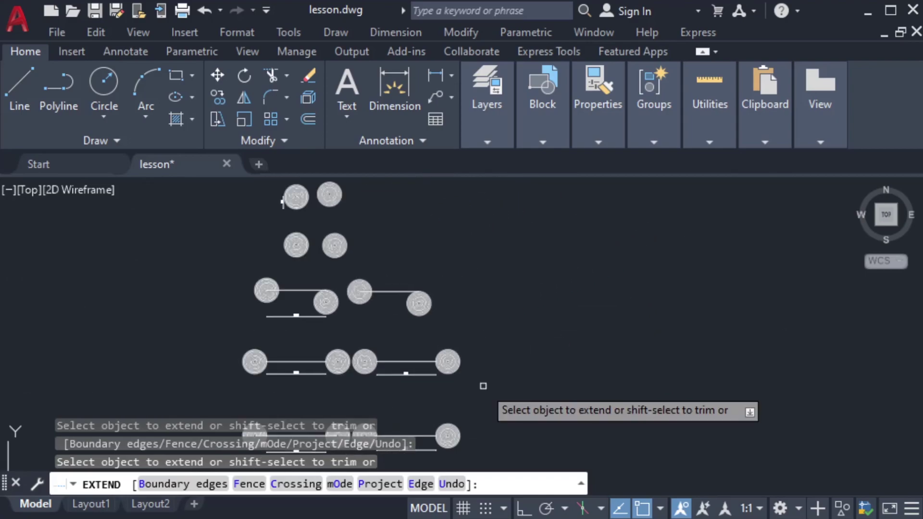